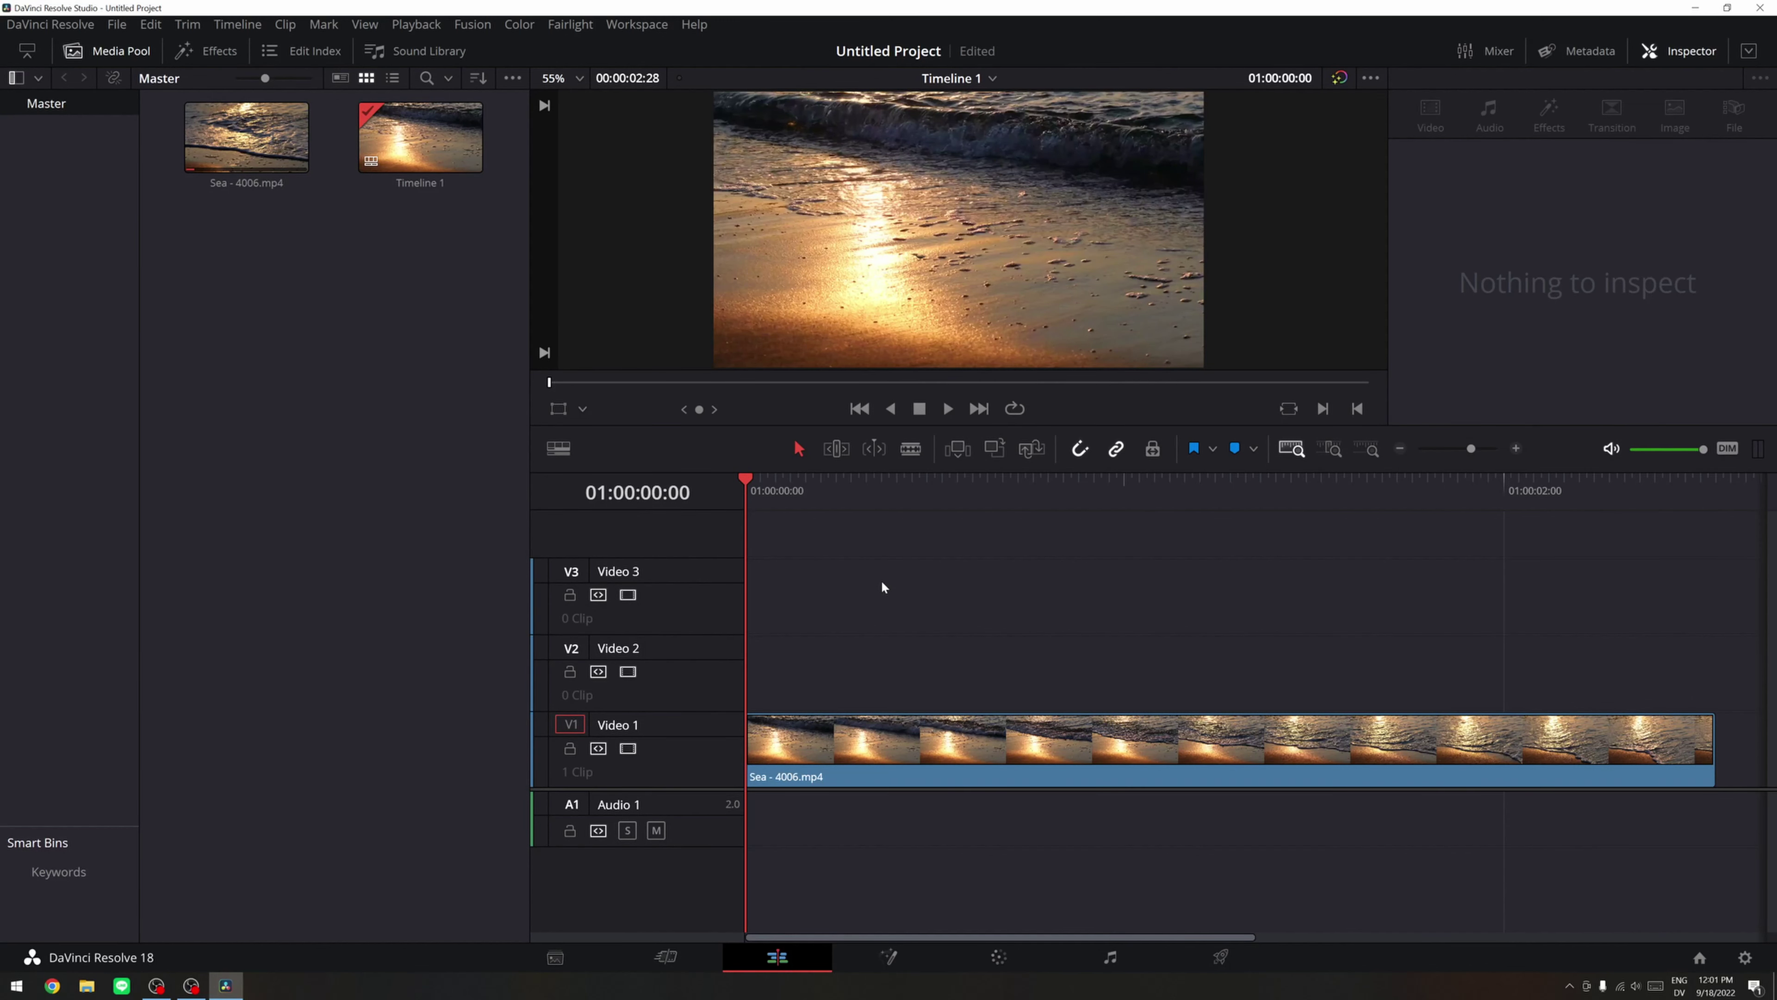
# Select the Sea - 4006.mp4 clip on V1 to show its Transform settings in the Inspector
pyautogui.moveTo(872, 583); pyautogui.dragTo(984, 810)
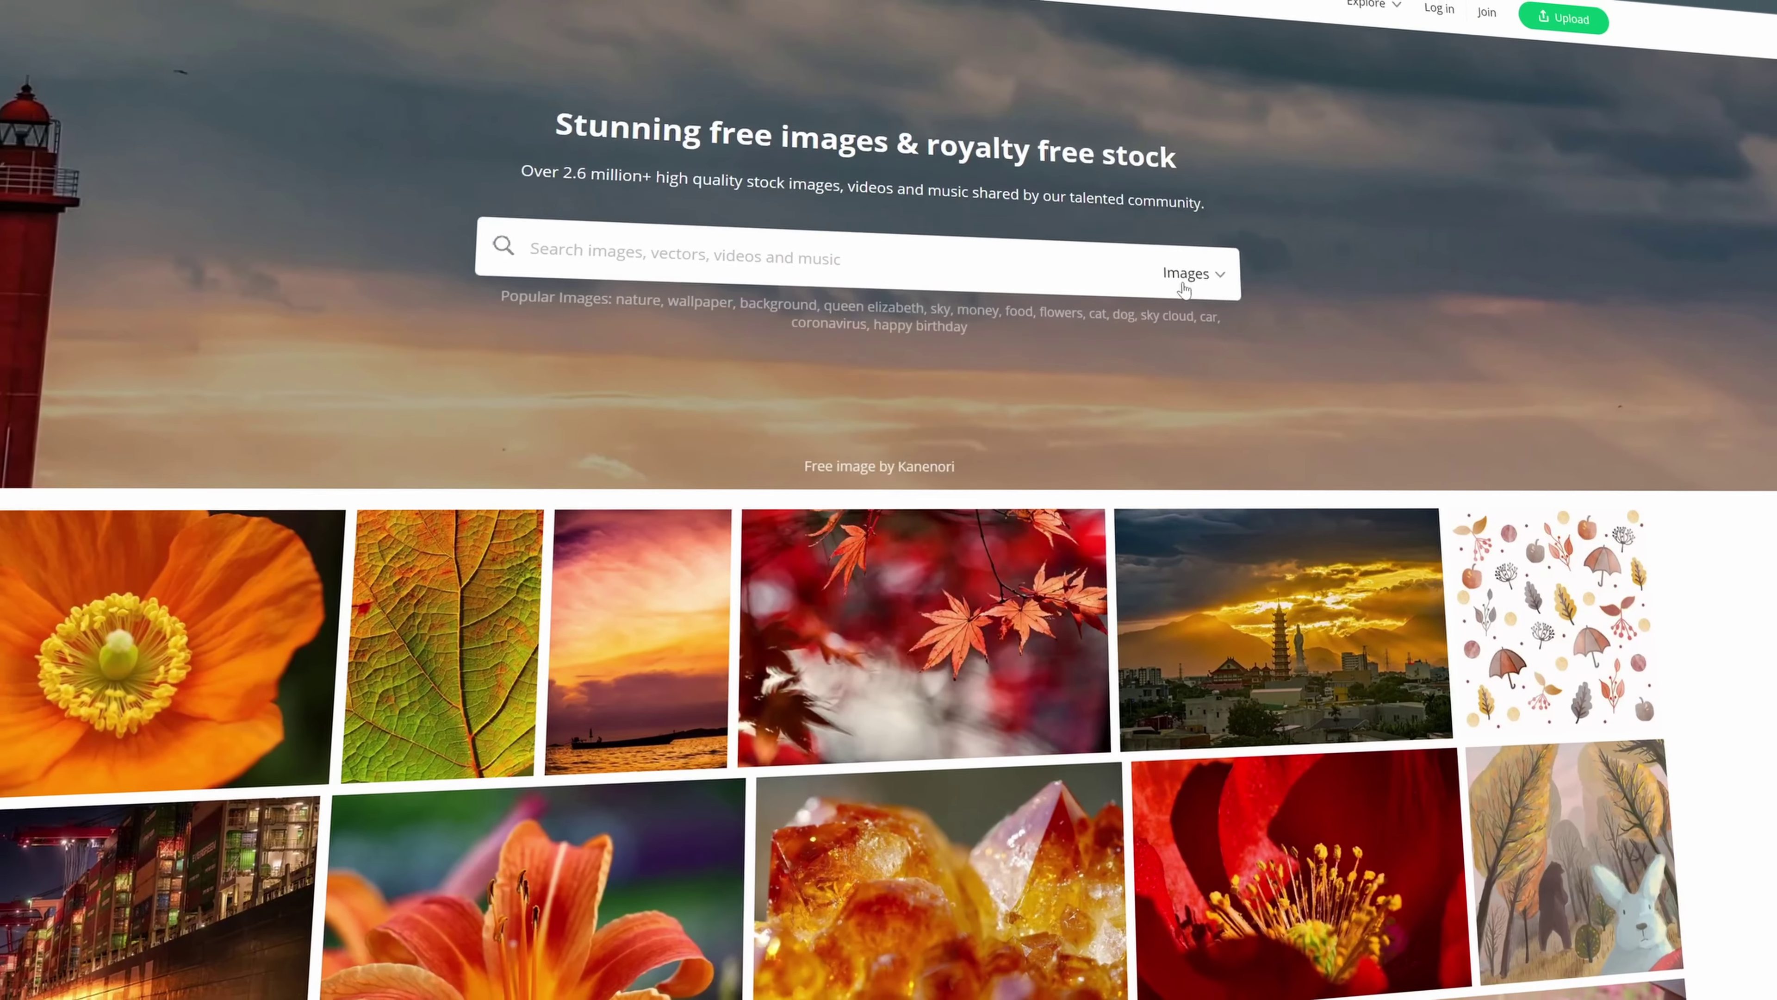
# Search Pixabay's free stock videos for 'ocean'
pyautogui.click(1182, 278)
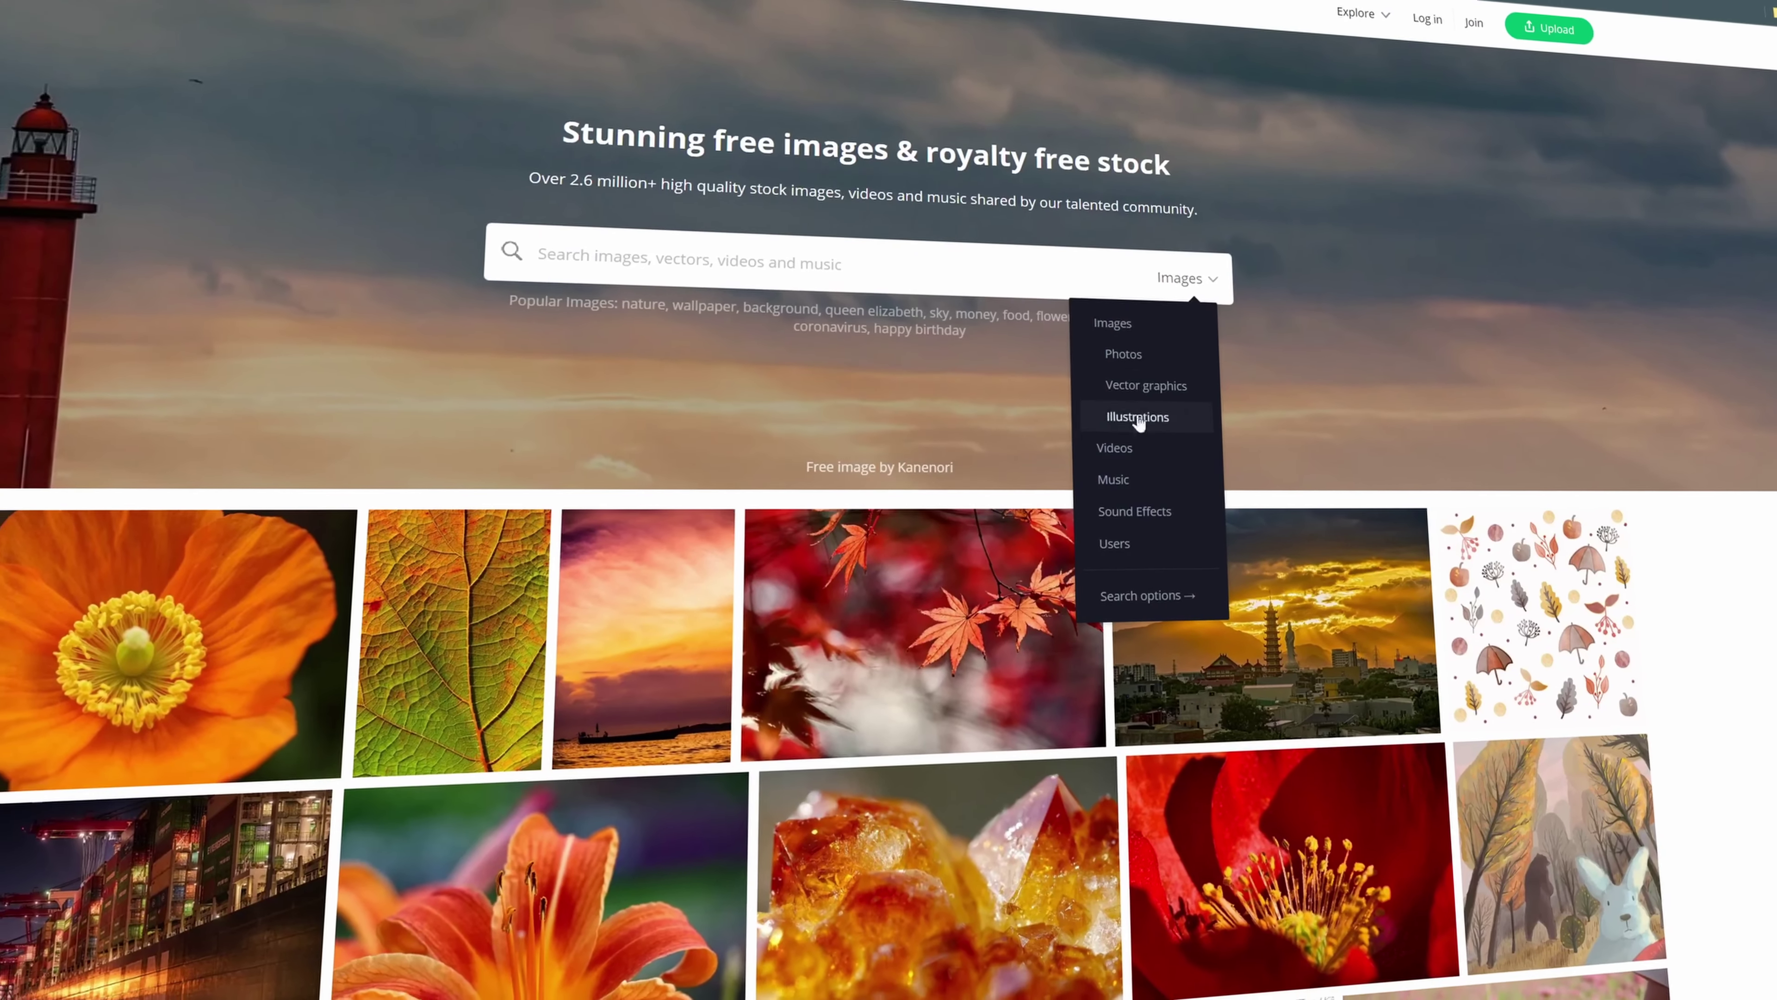
pyautogui.click(1114, 448)
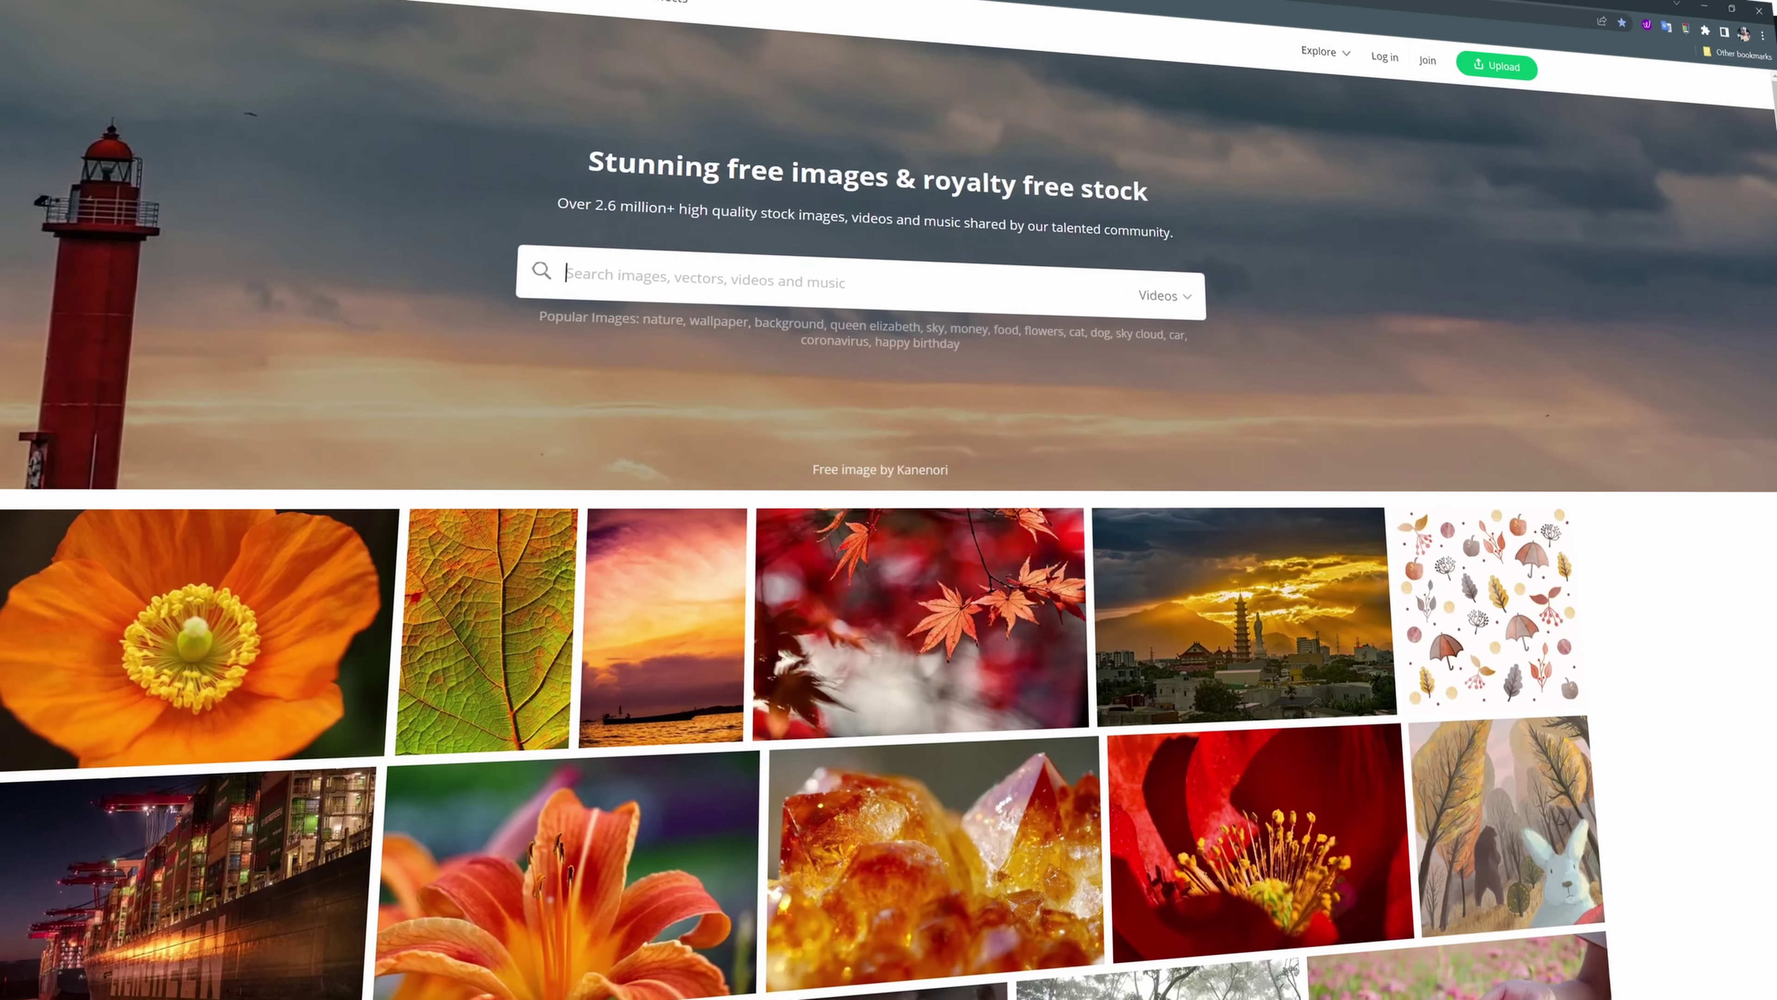
pyautogui.write('ocean')
pyautogui.press('Return')
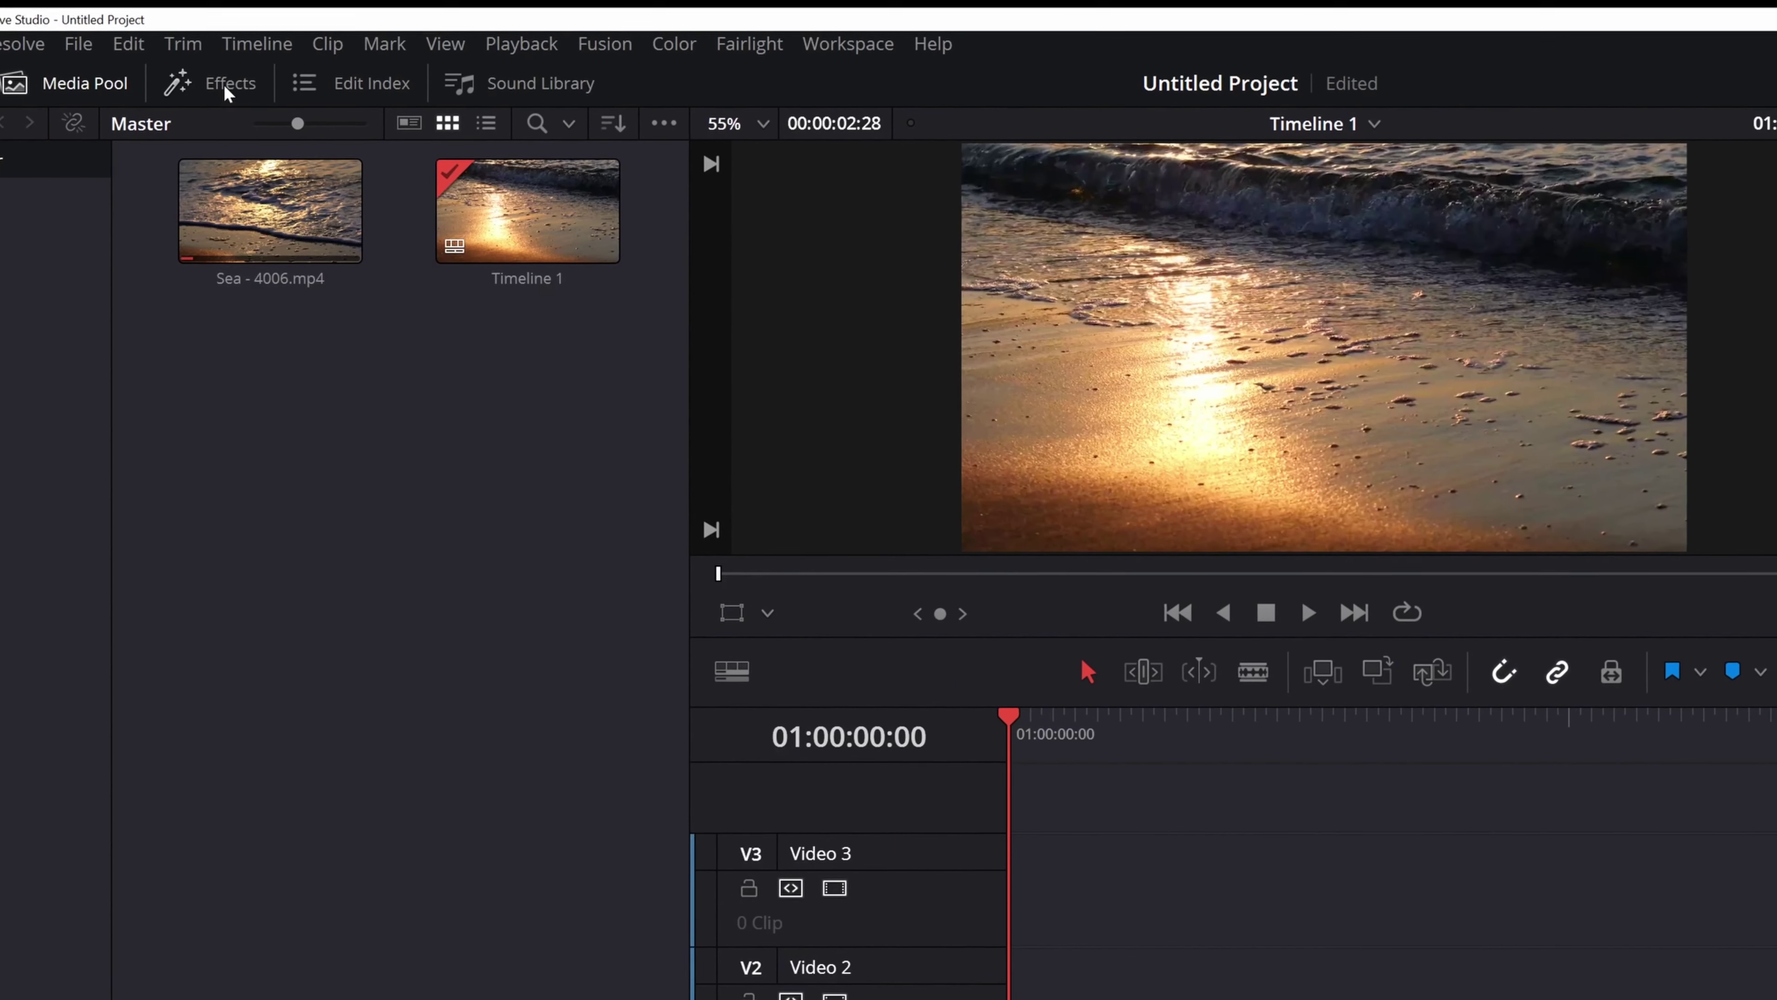
# Place a Toolbox Text title on V2 above the sea clip, trimming its end earlier
pyautogui.click(256, 82)
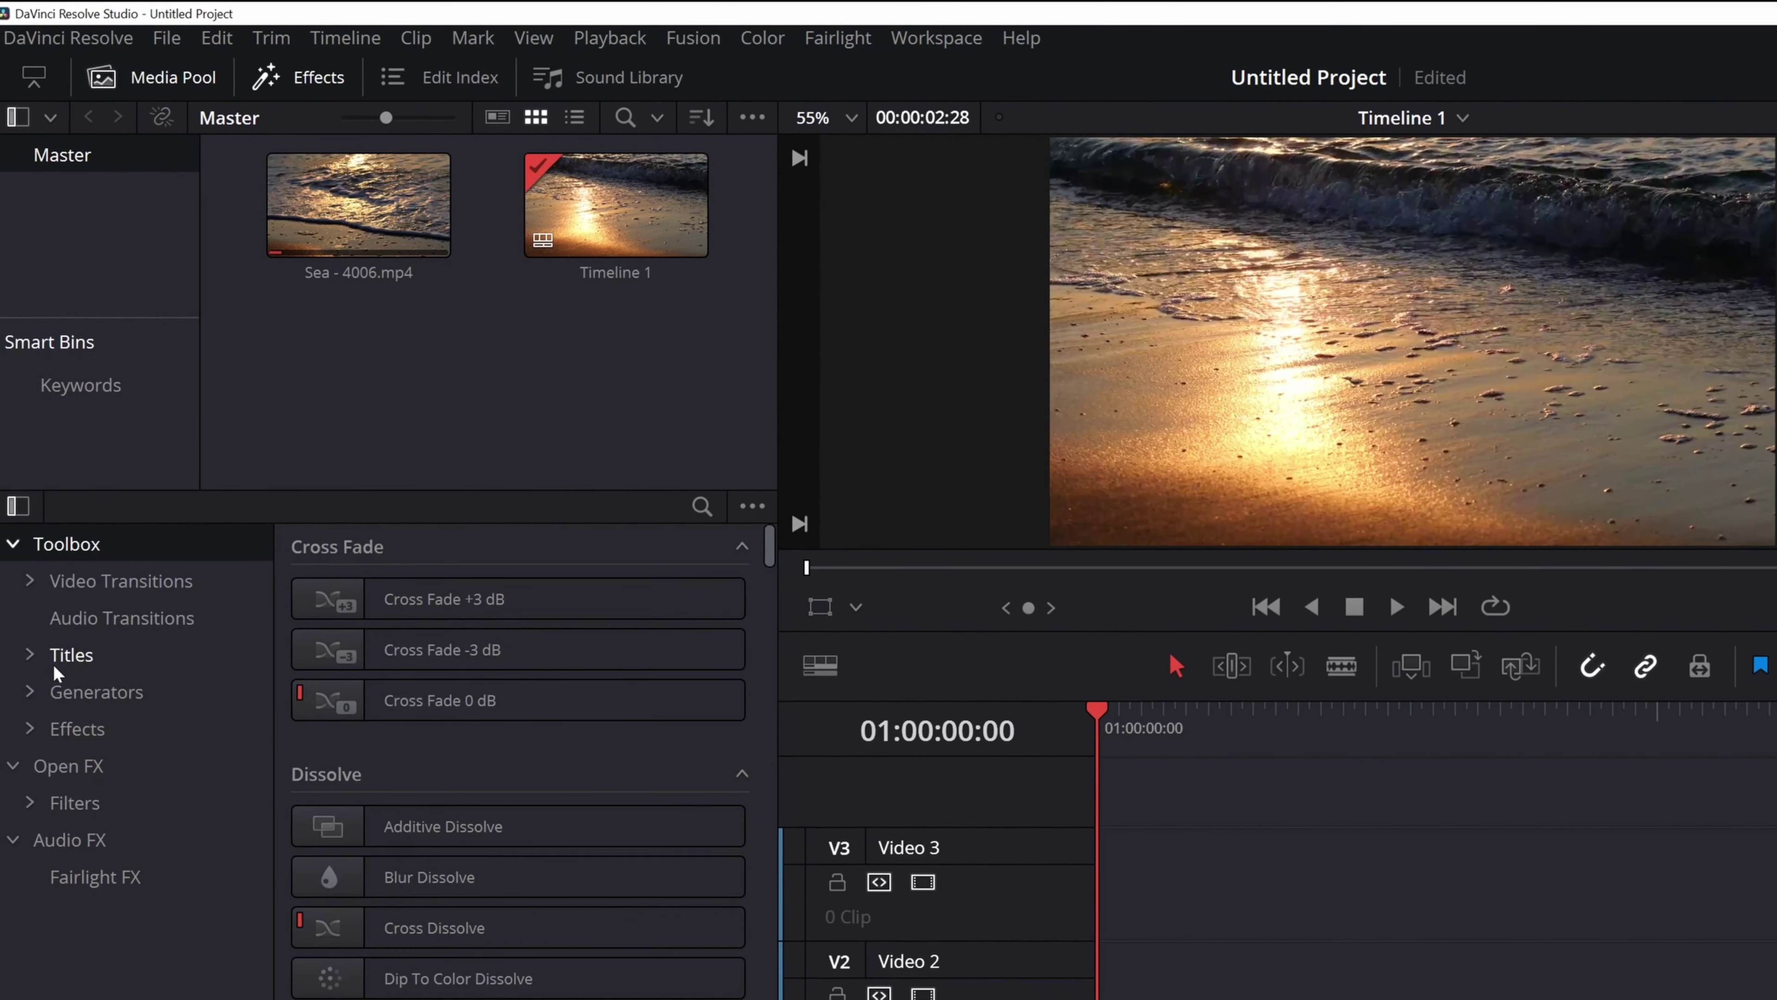
pyautogui.click(52, 663)
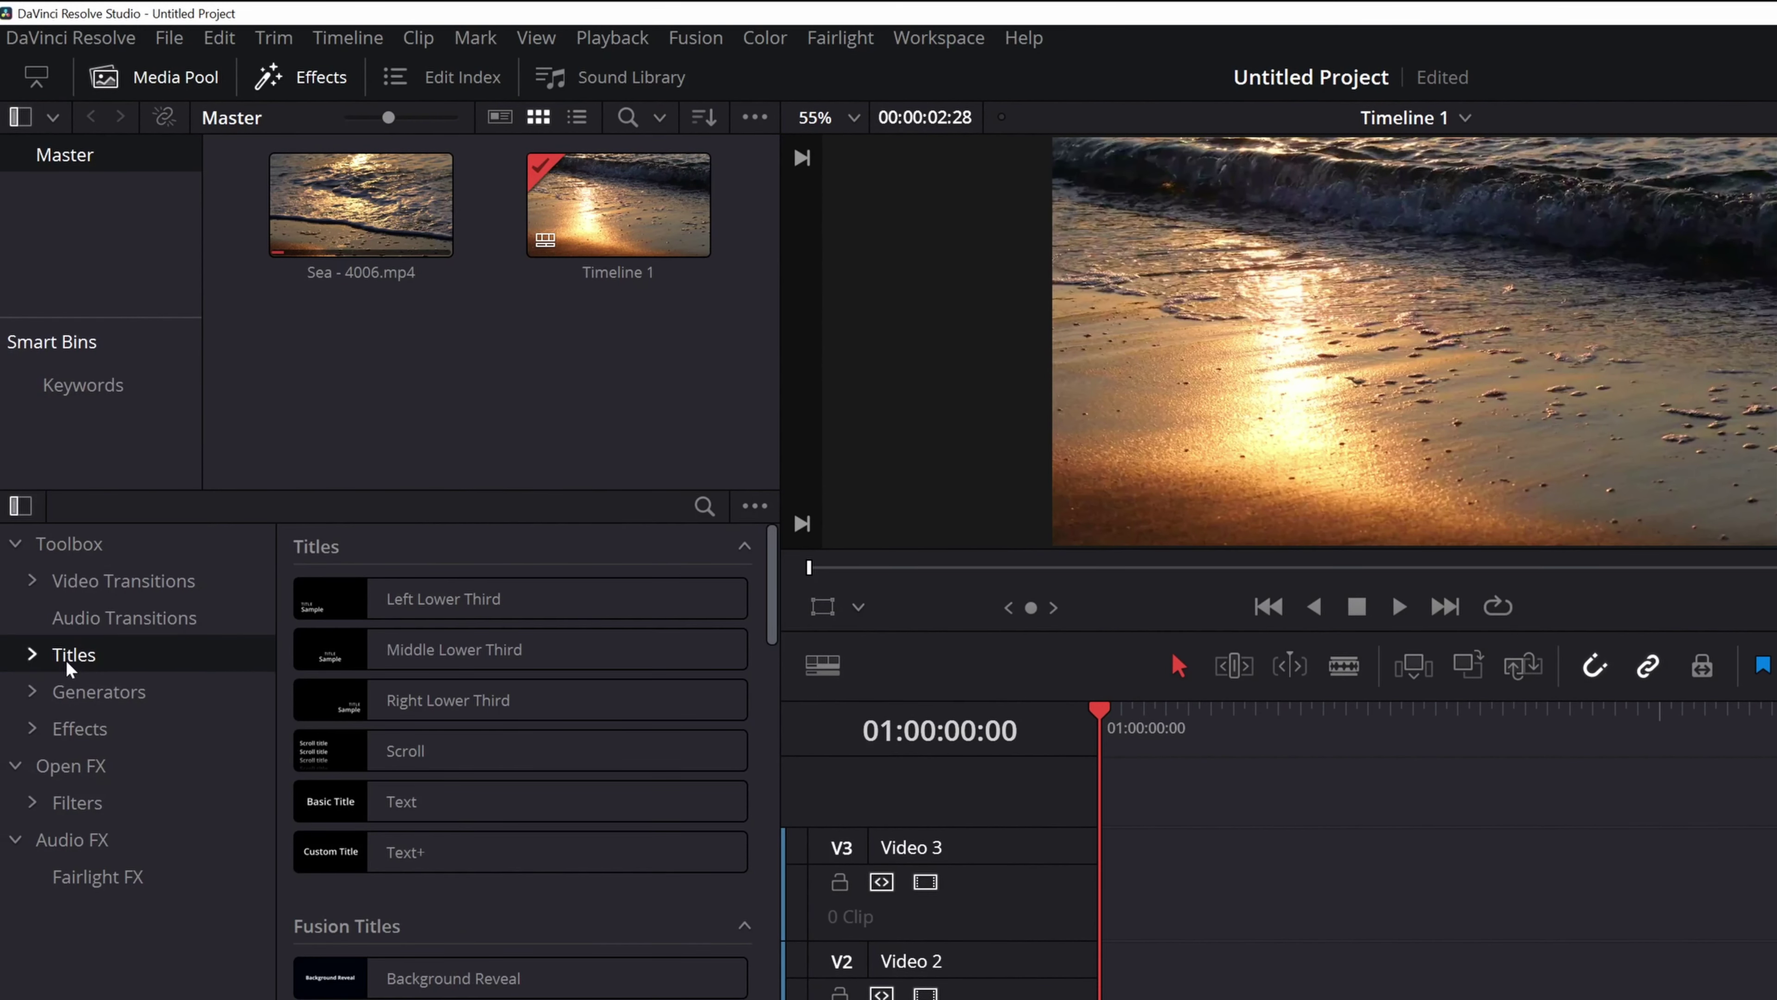
pyautogui.click(355, 801)
pyautogui.moveTo(316, 800); pyautogui.dragTo(1193, 982)
pyautogui.moveTo(890, 707); pyautogui.dragTo(861, 707)
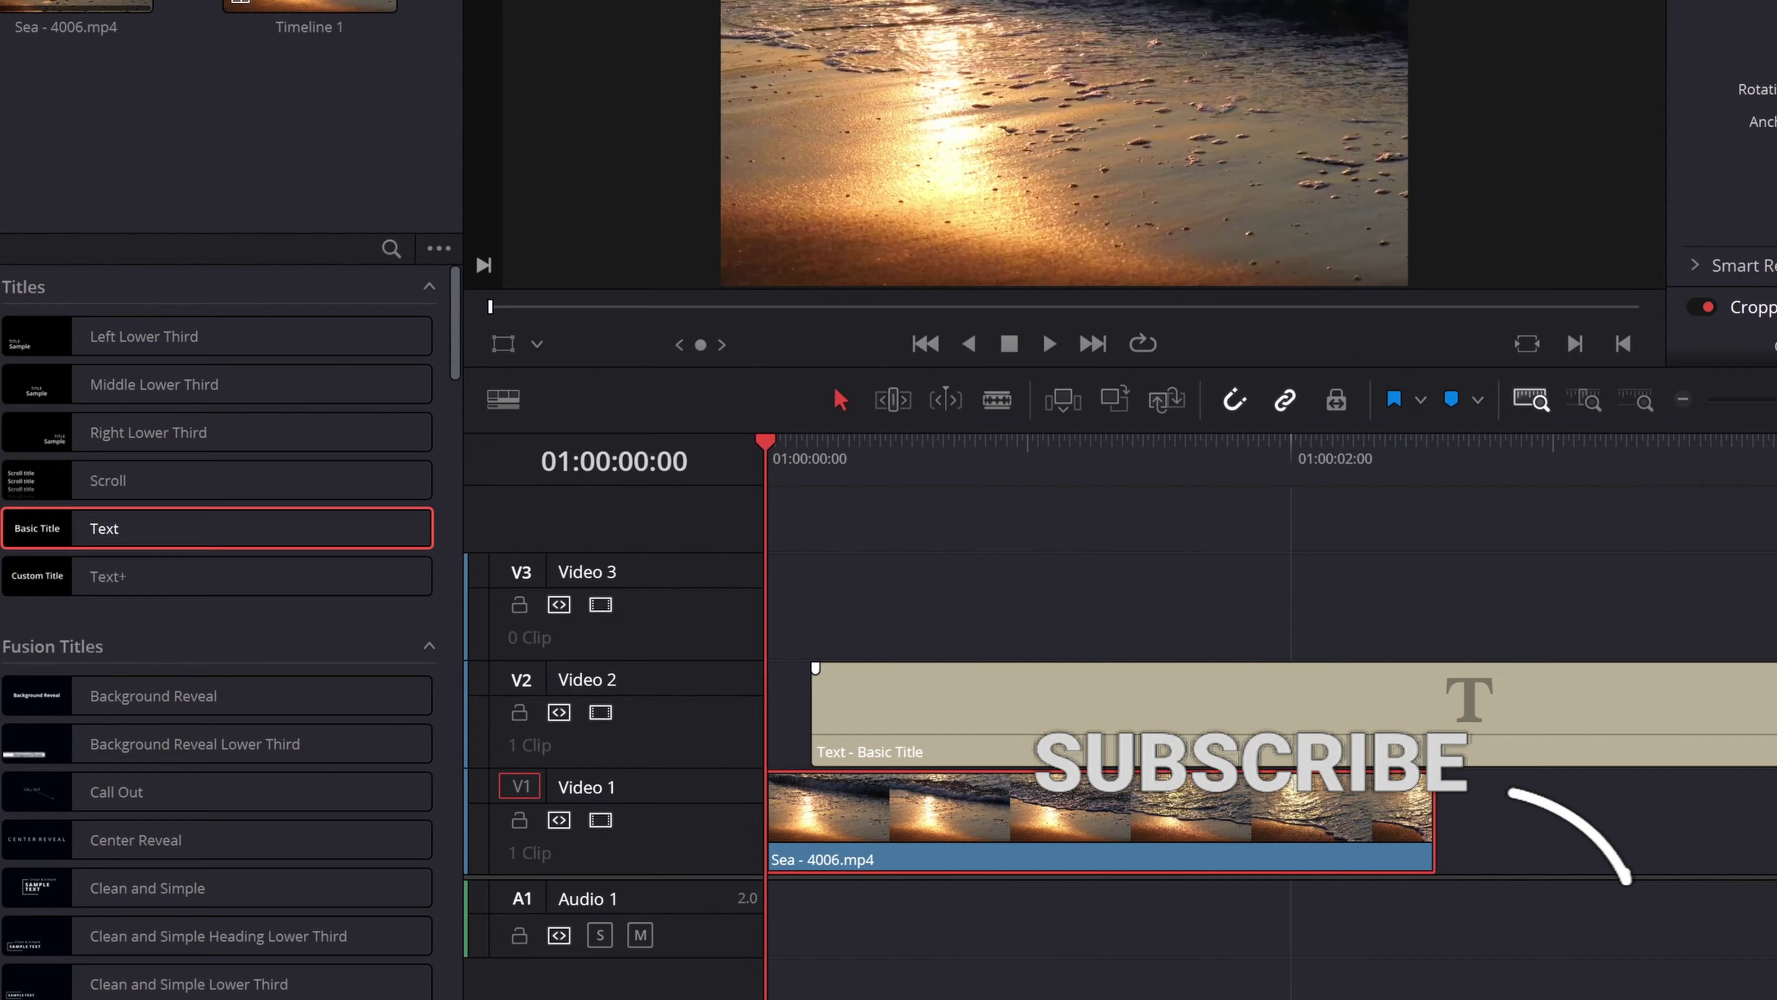
pyautogui.moveTo(1773, 707); pyautogui.dragTo(1336, 683)
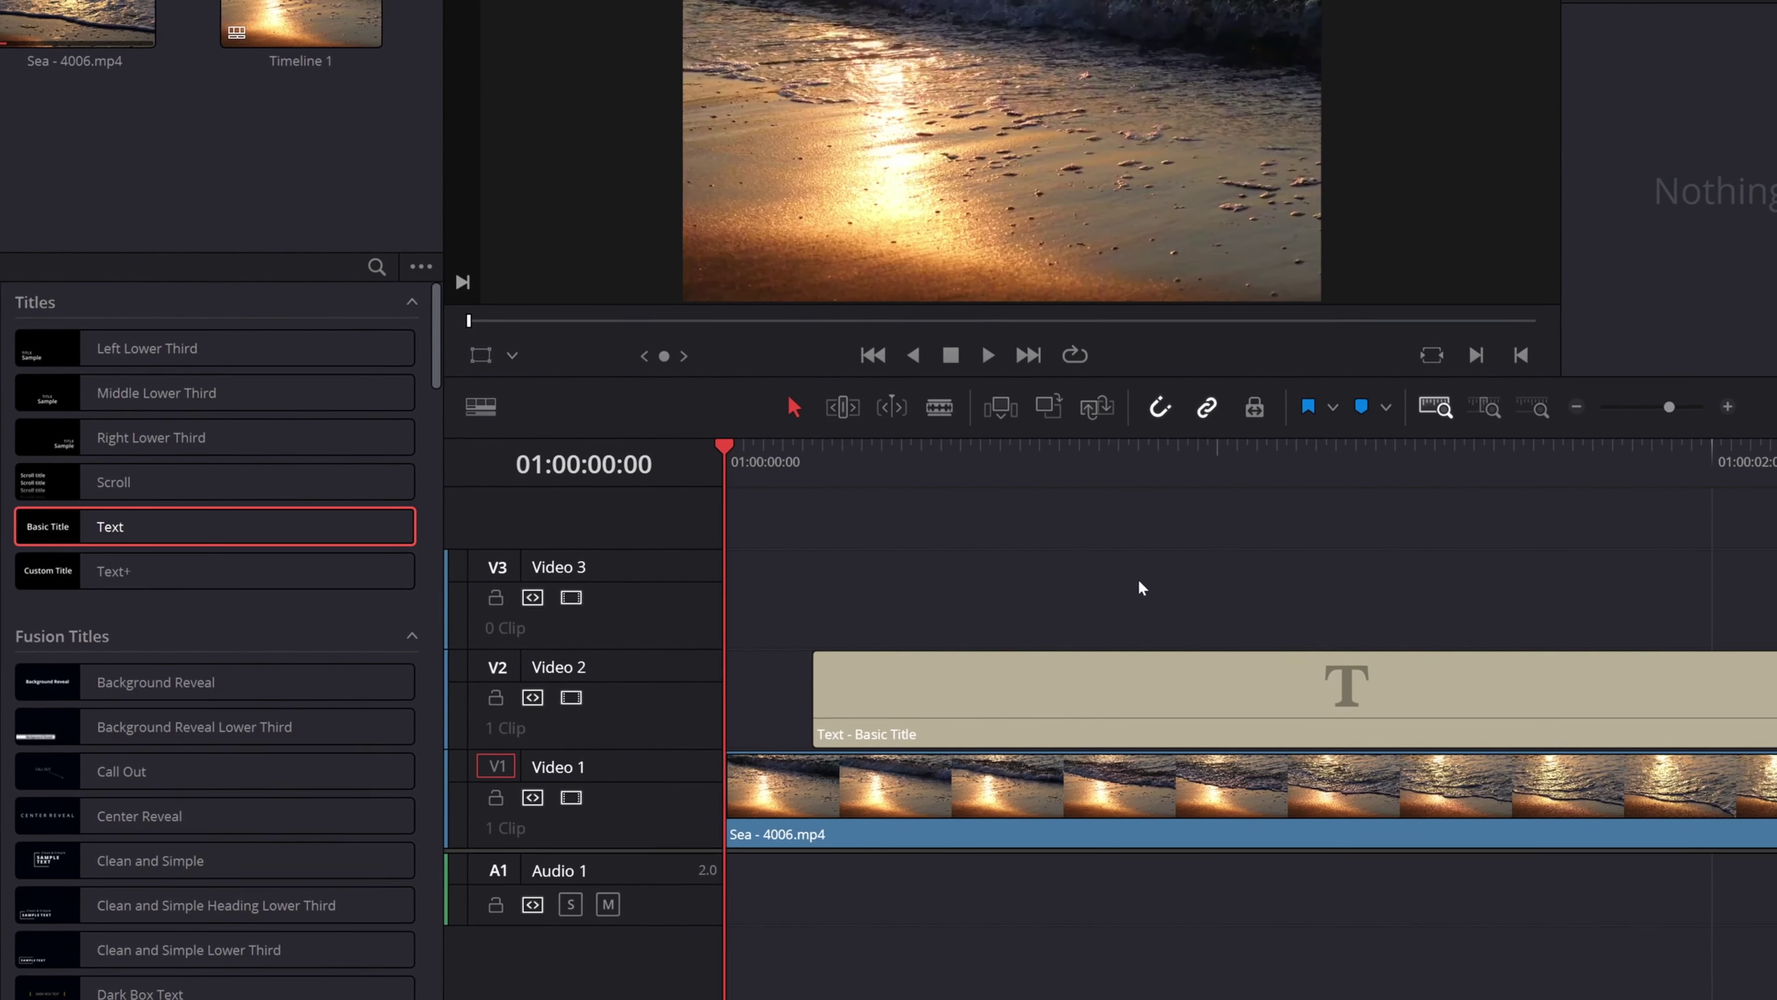
# Preview the timeline, then select the title clip and bring it into the viewer
pyautogui.press('space')
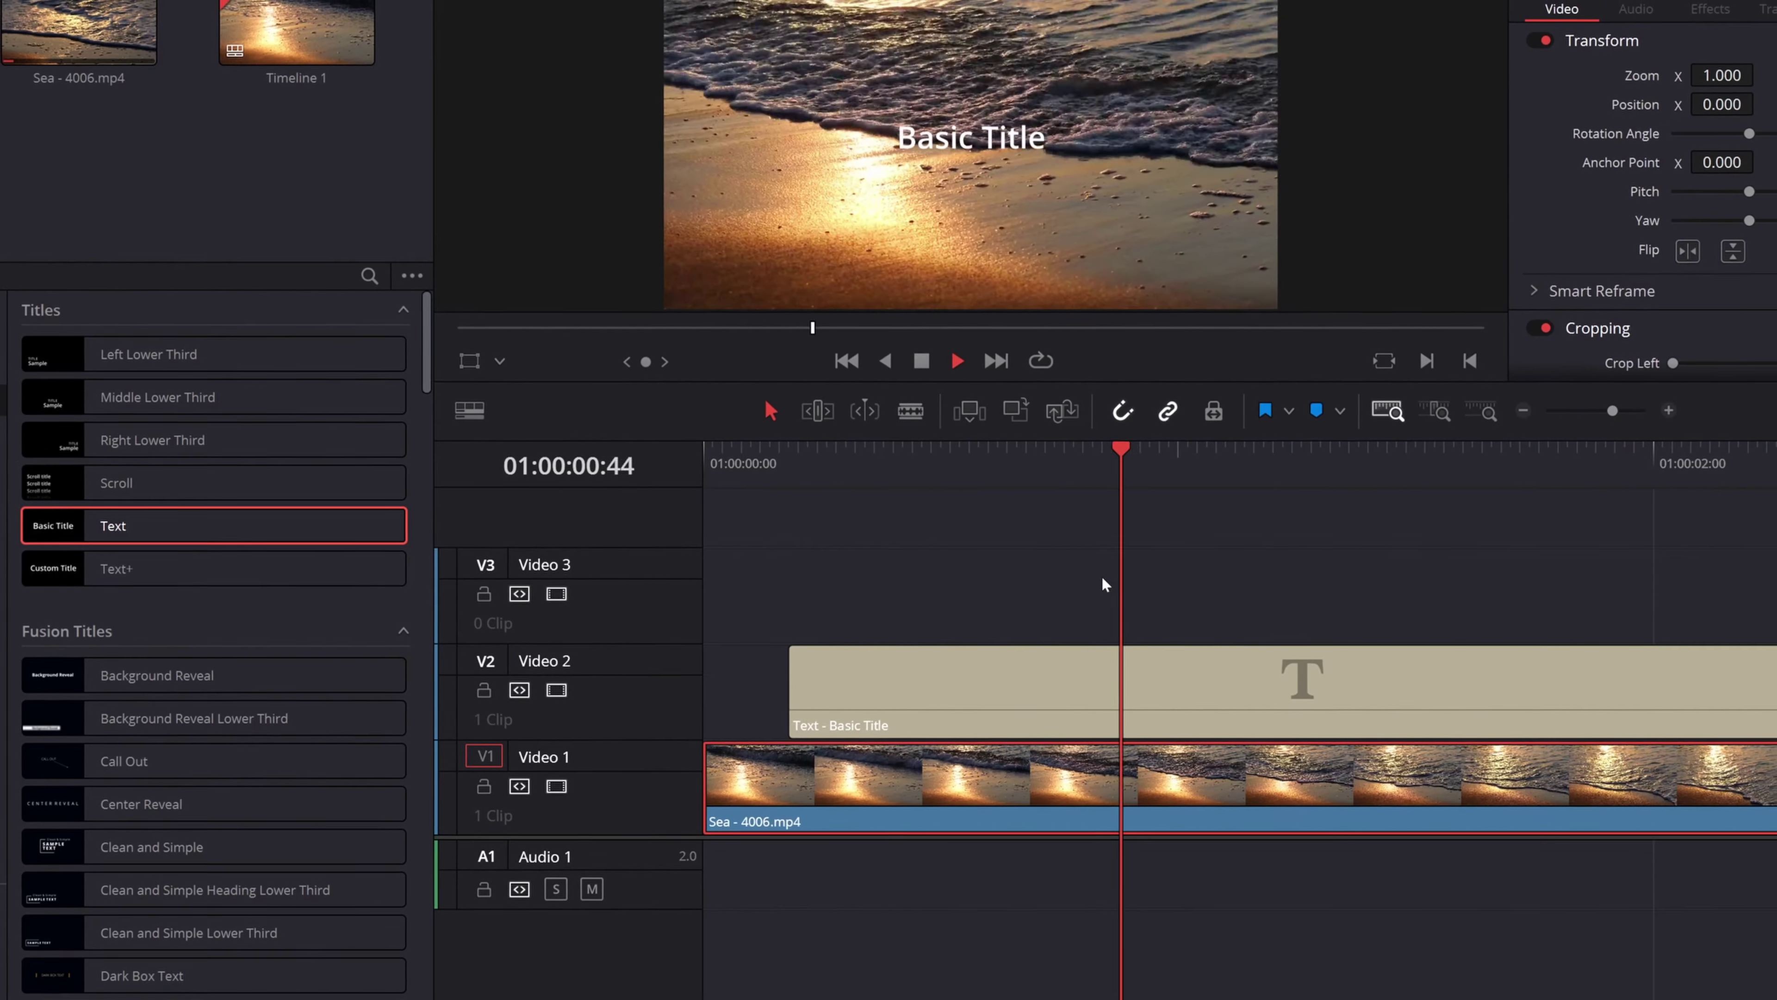
pyautogui.press('space')
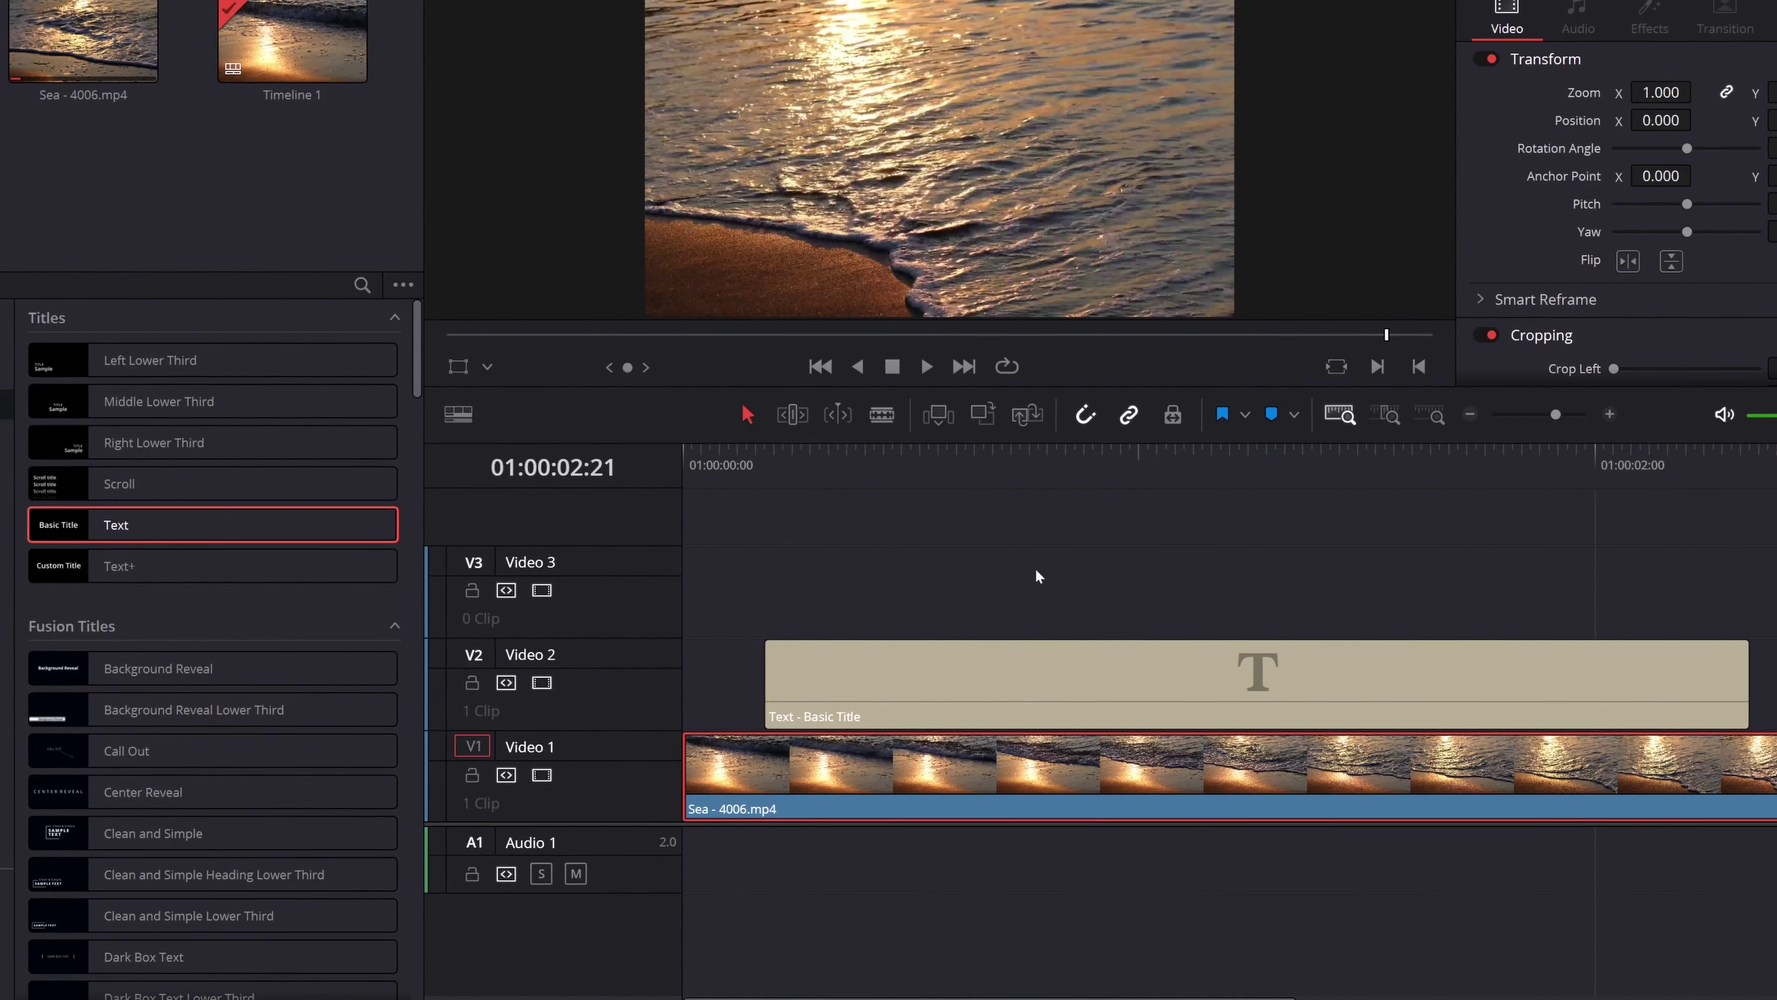
pyautogui.click(748, 455)
pyautogui.click(818, 654)
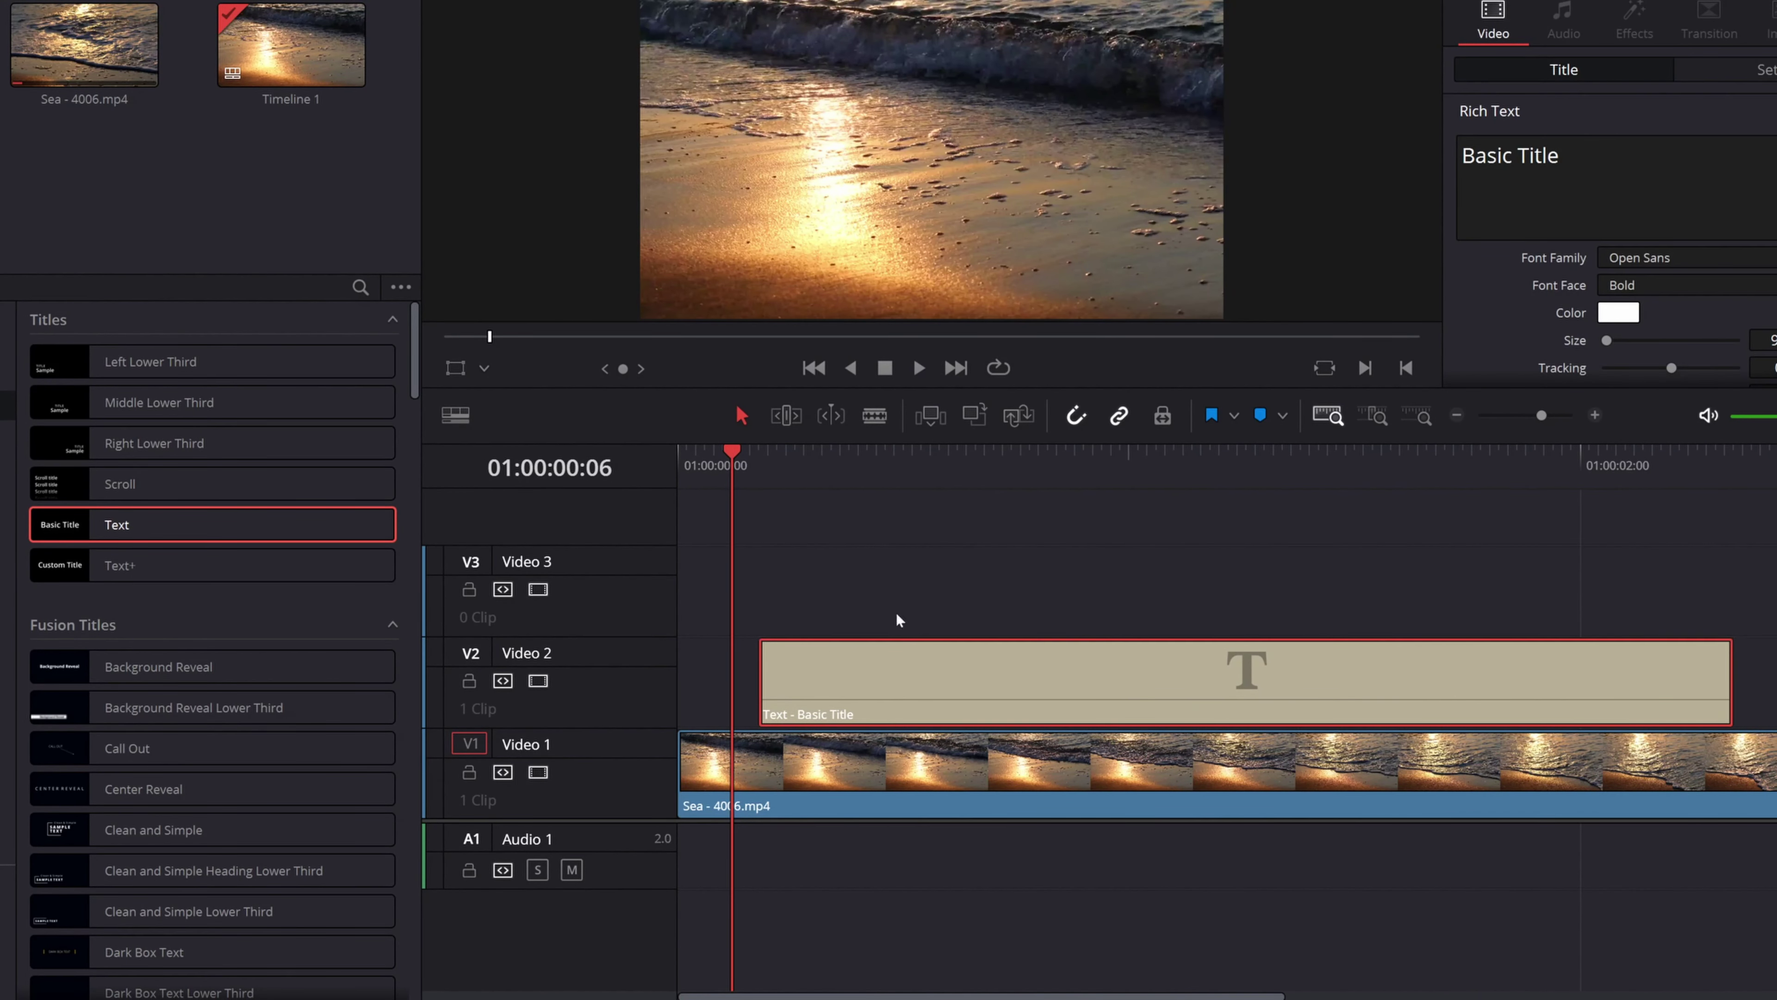
pyautogui.click(831, 577)
pyautogui.click(923, 675)
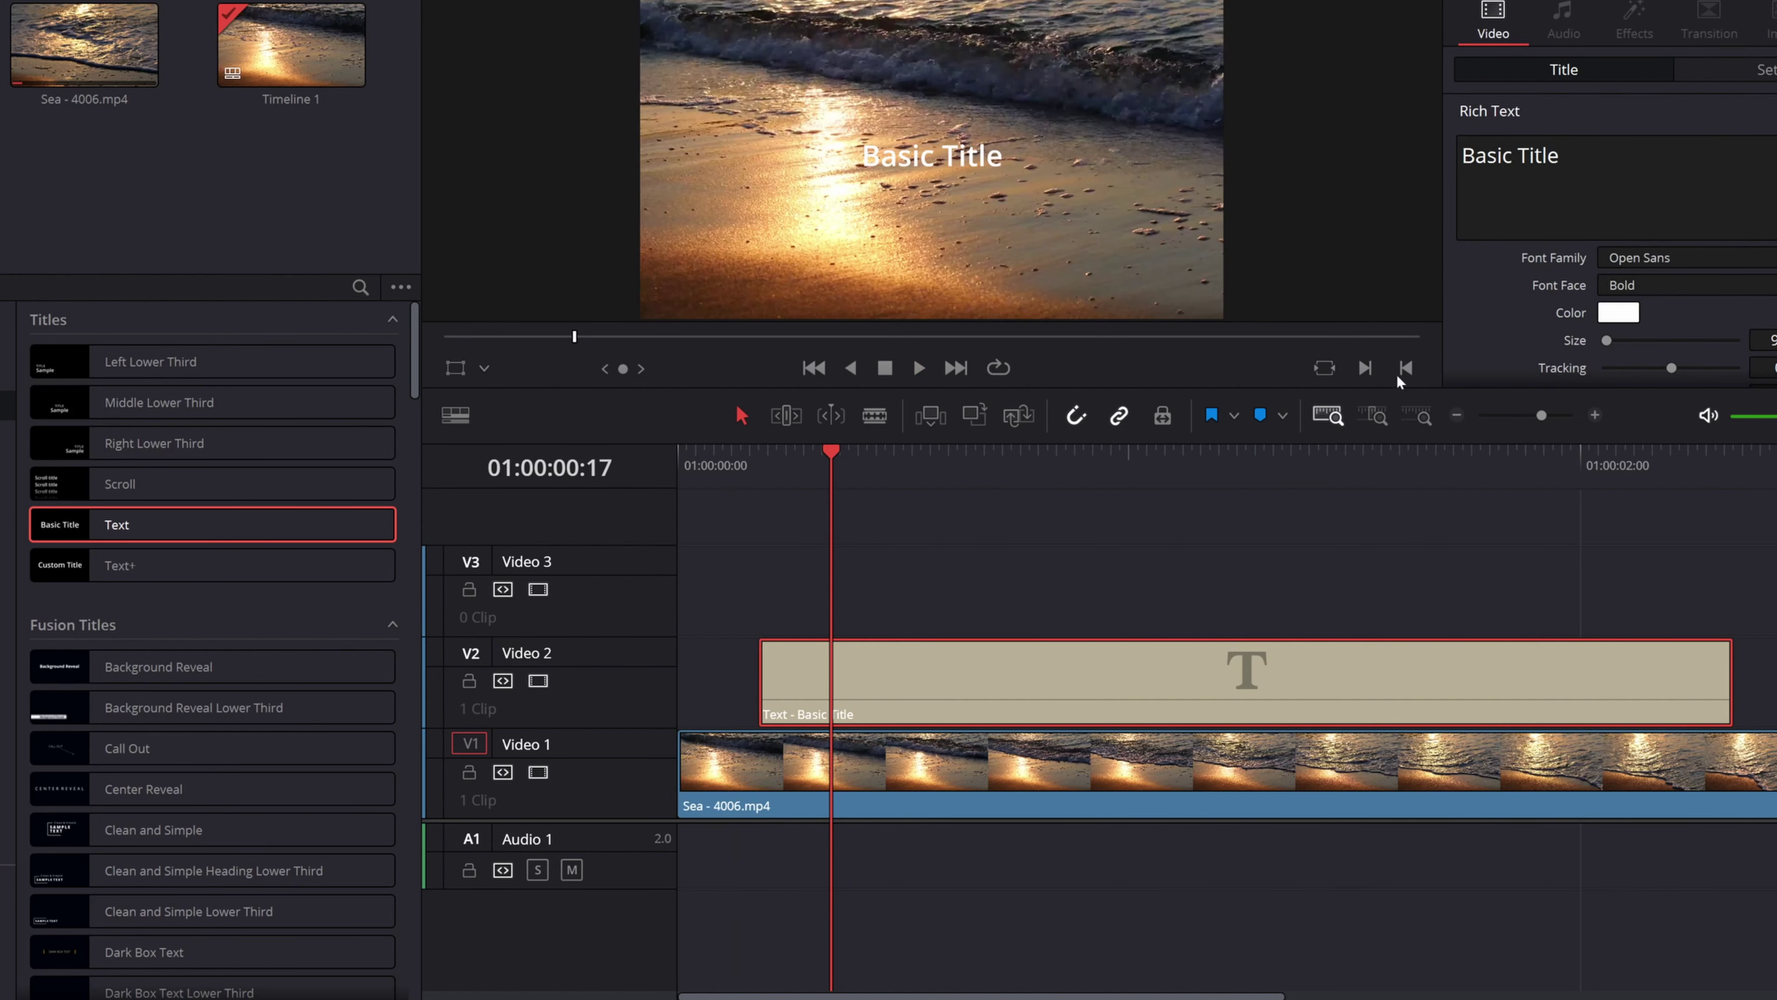
# Change the title's Size from 96 to 267 and play back to check it
pyautogui.click(1490, 224)
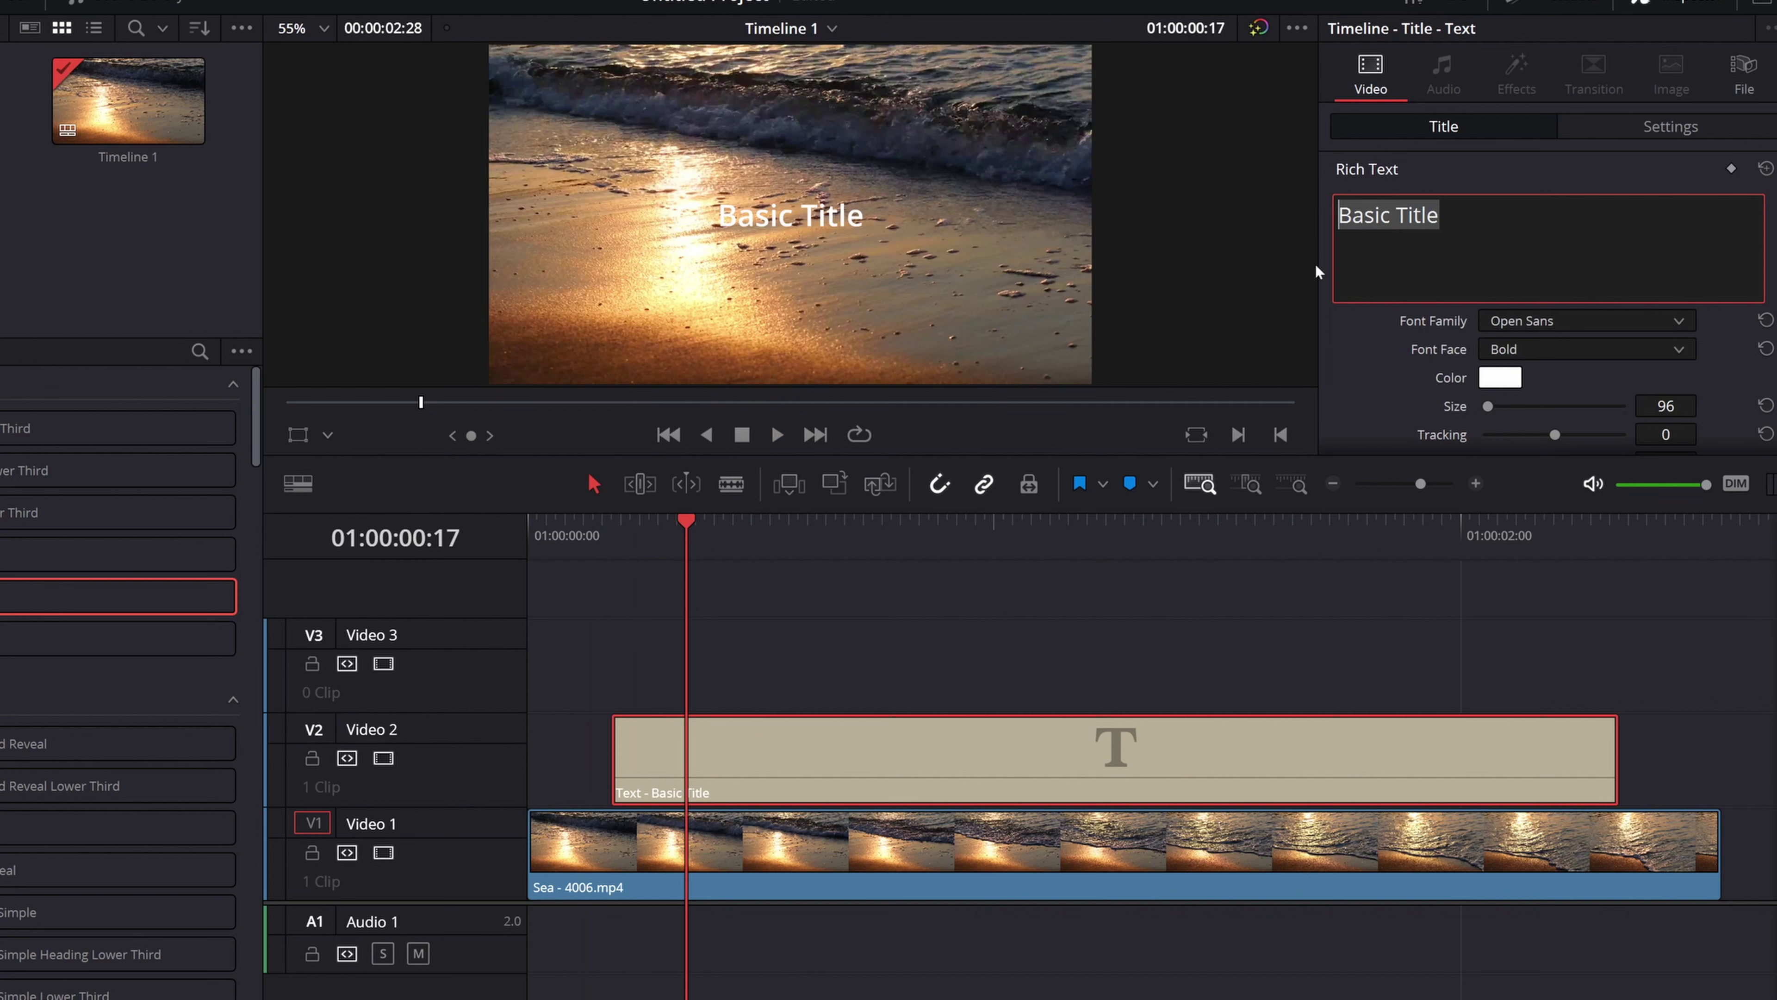
pyautogui.click(1364, 339)
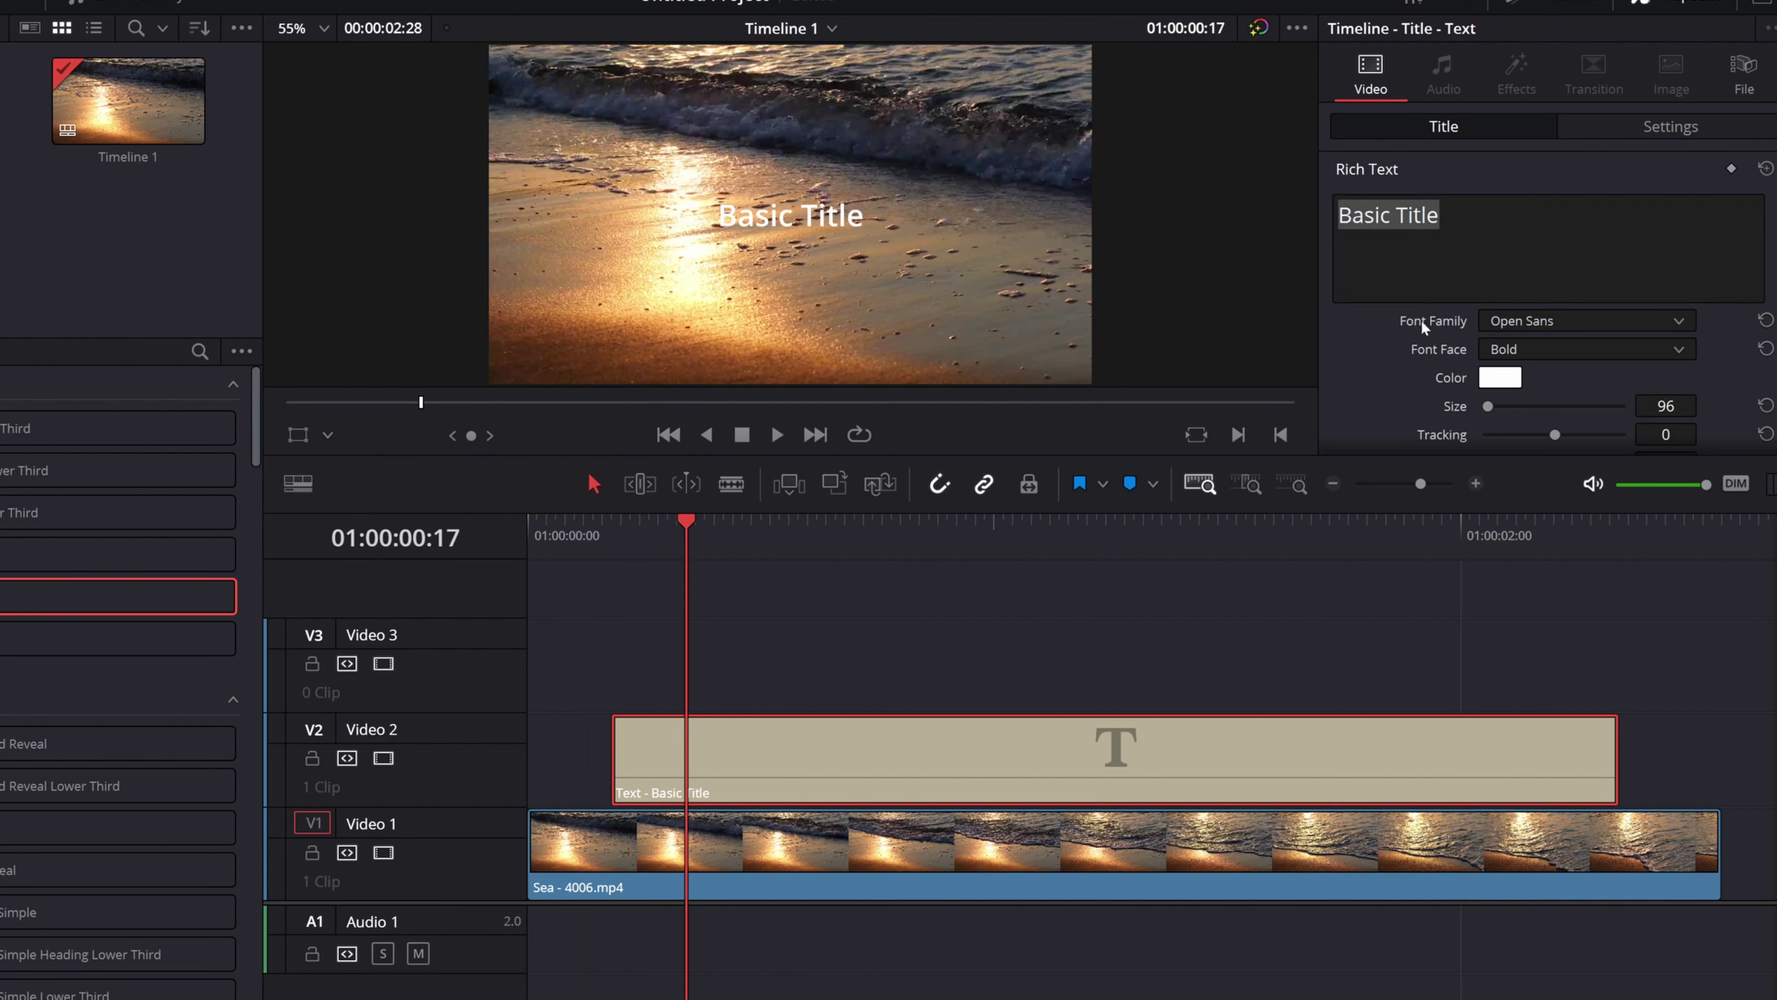
pyautogui.scroll(-2, 1389, 348)
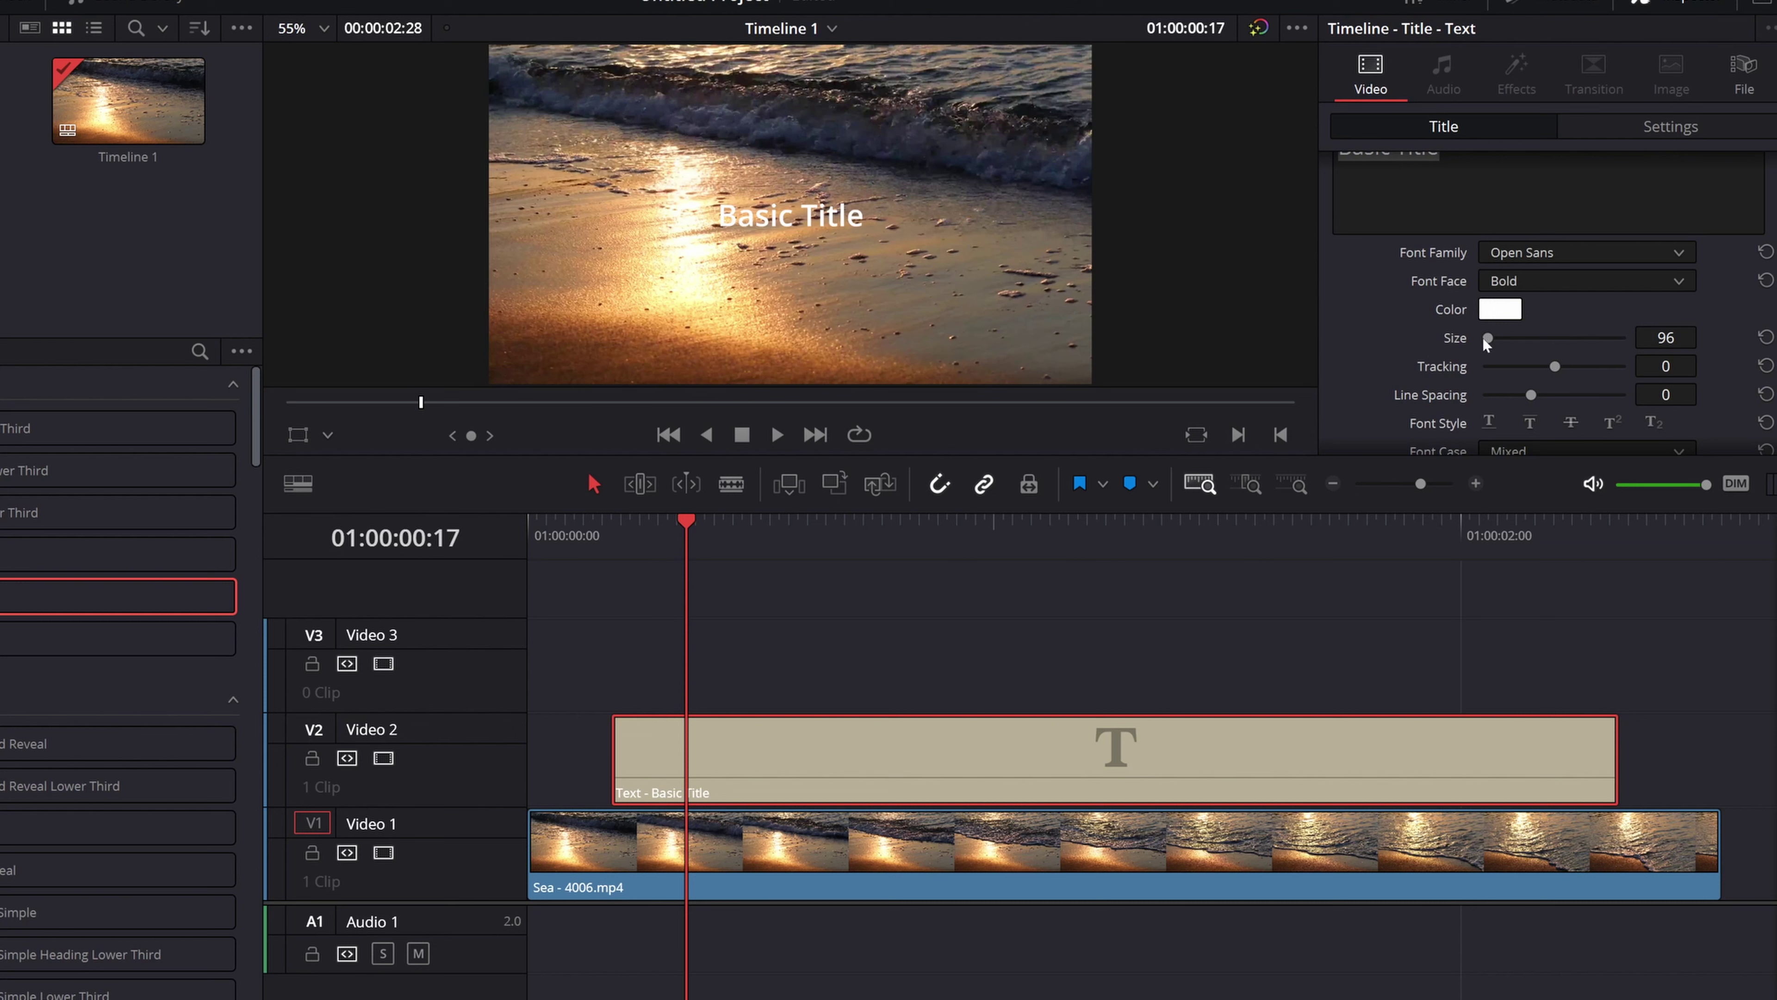
pyautogui.moveTo(1488, 342); pyautogui.dragTo(1494, 343)
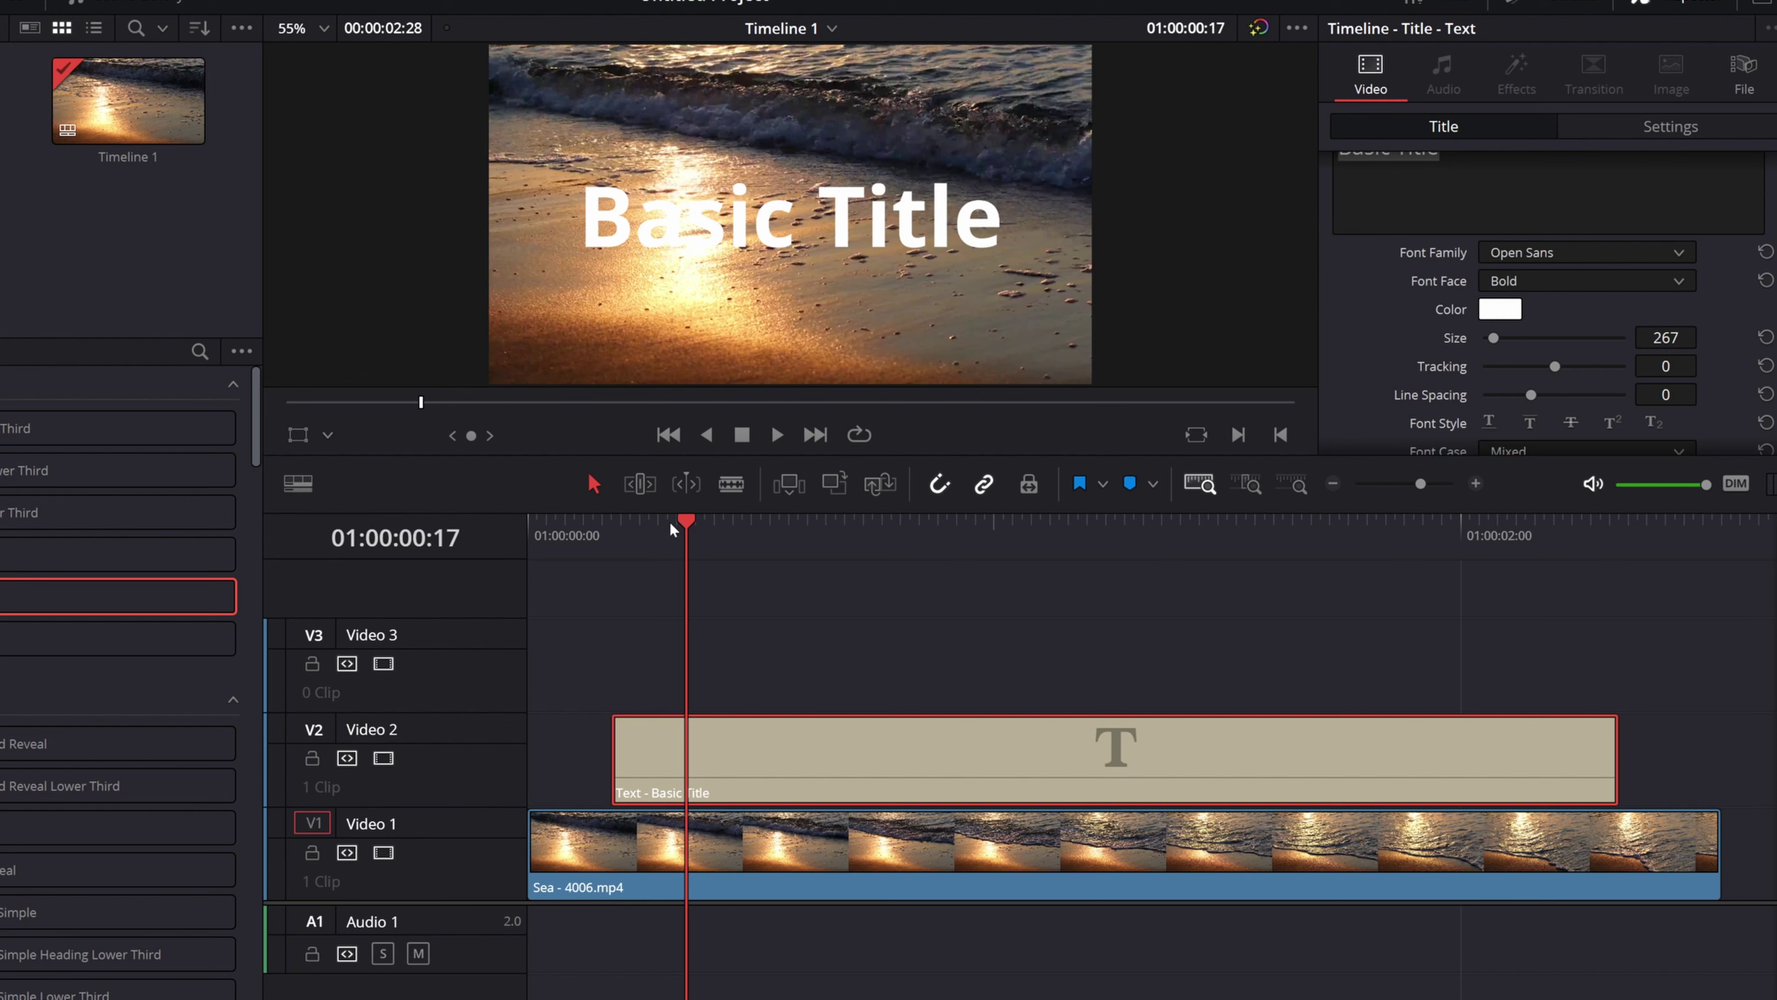
pyautogui.moveTo(672, 530); pyautogui.dragTo(572, 538)
pyautogui.press('space')
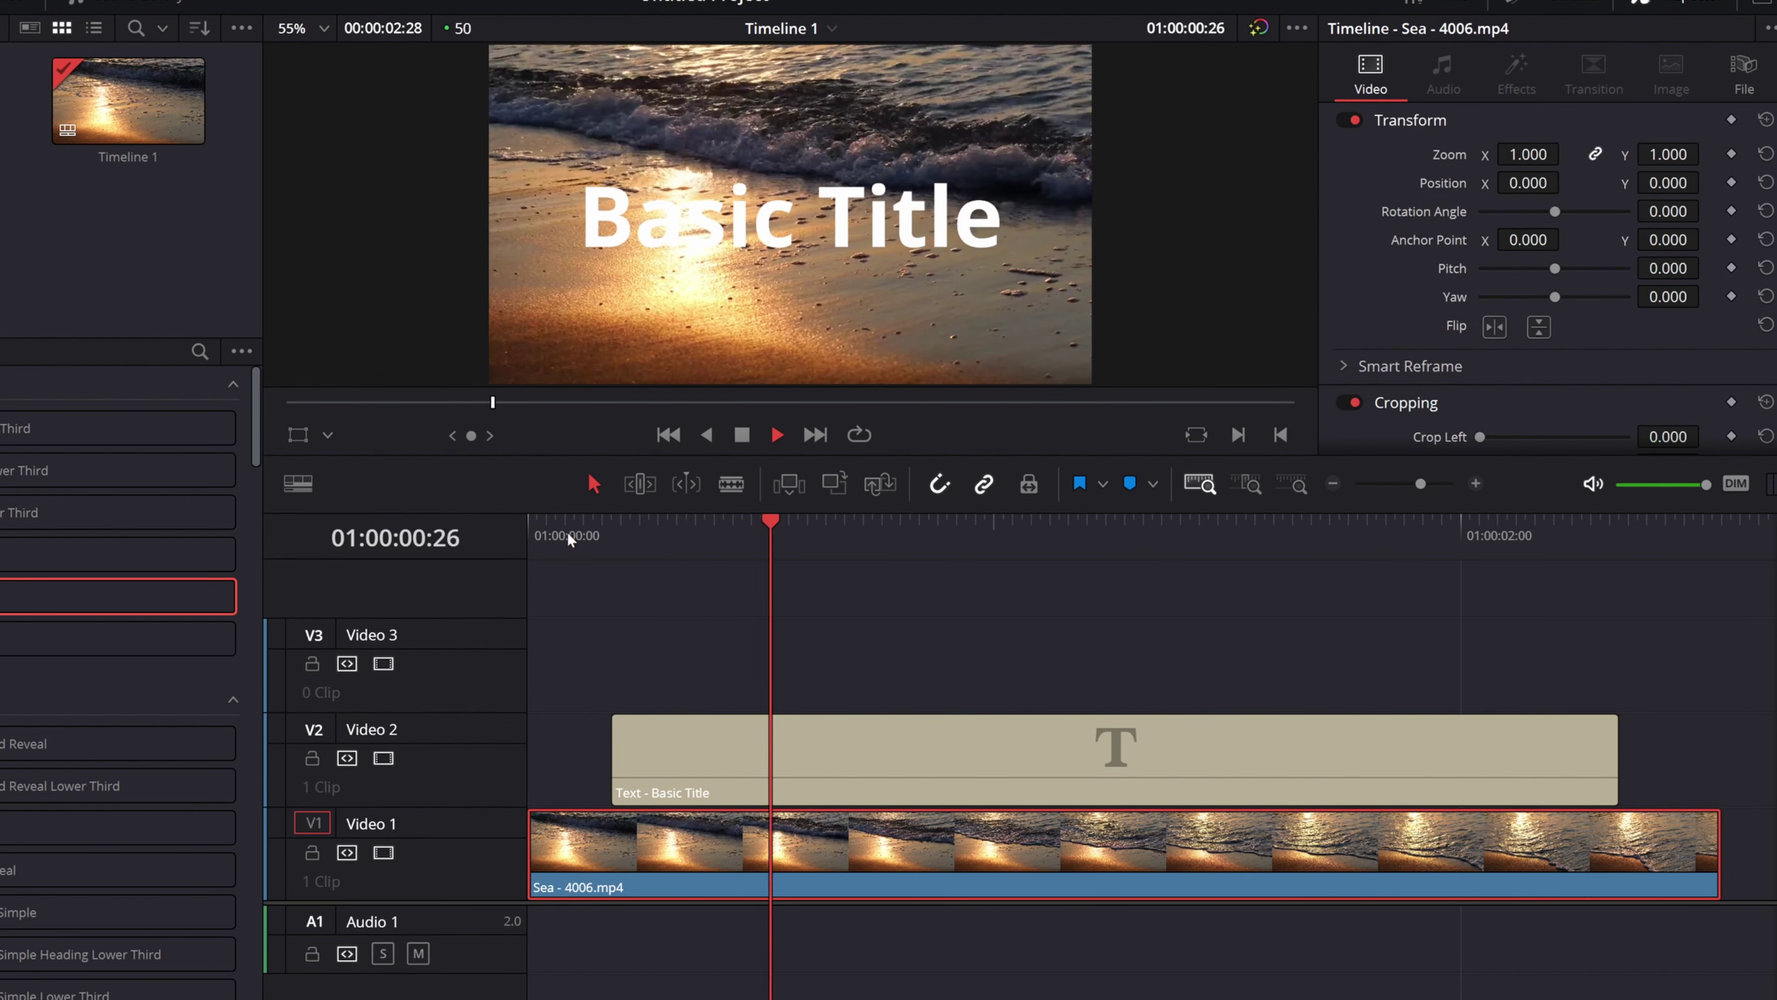
pyautogui.moveTo(998, 528); pyautogui.dragTo(624, 616)
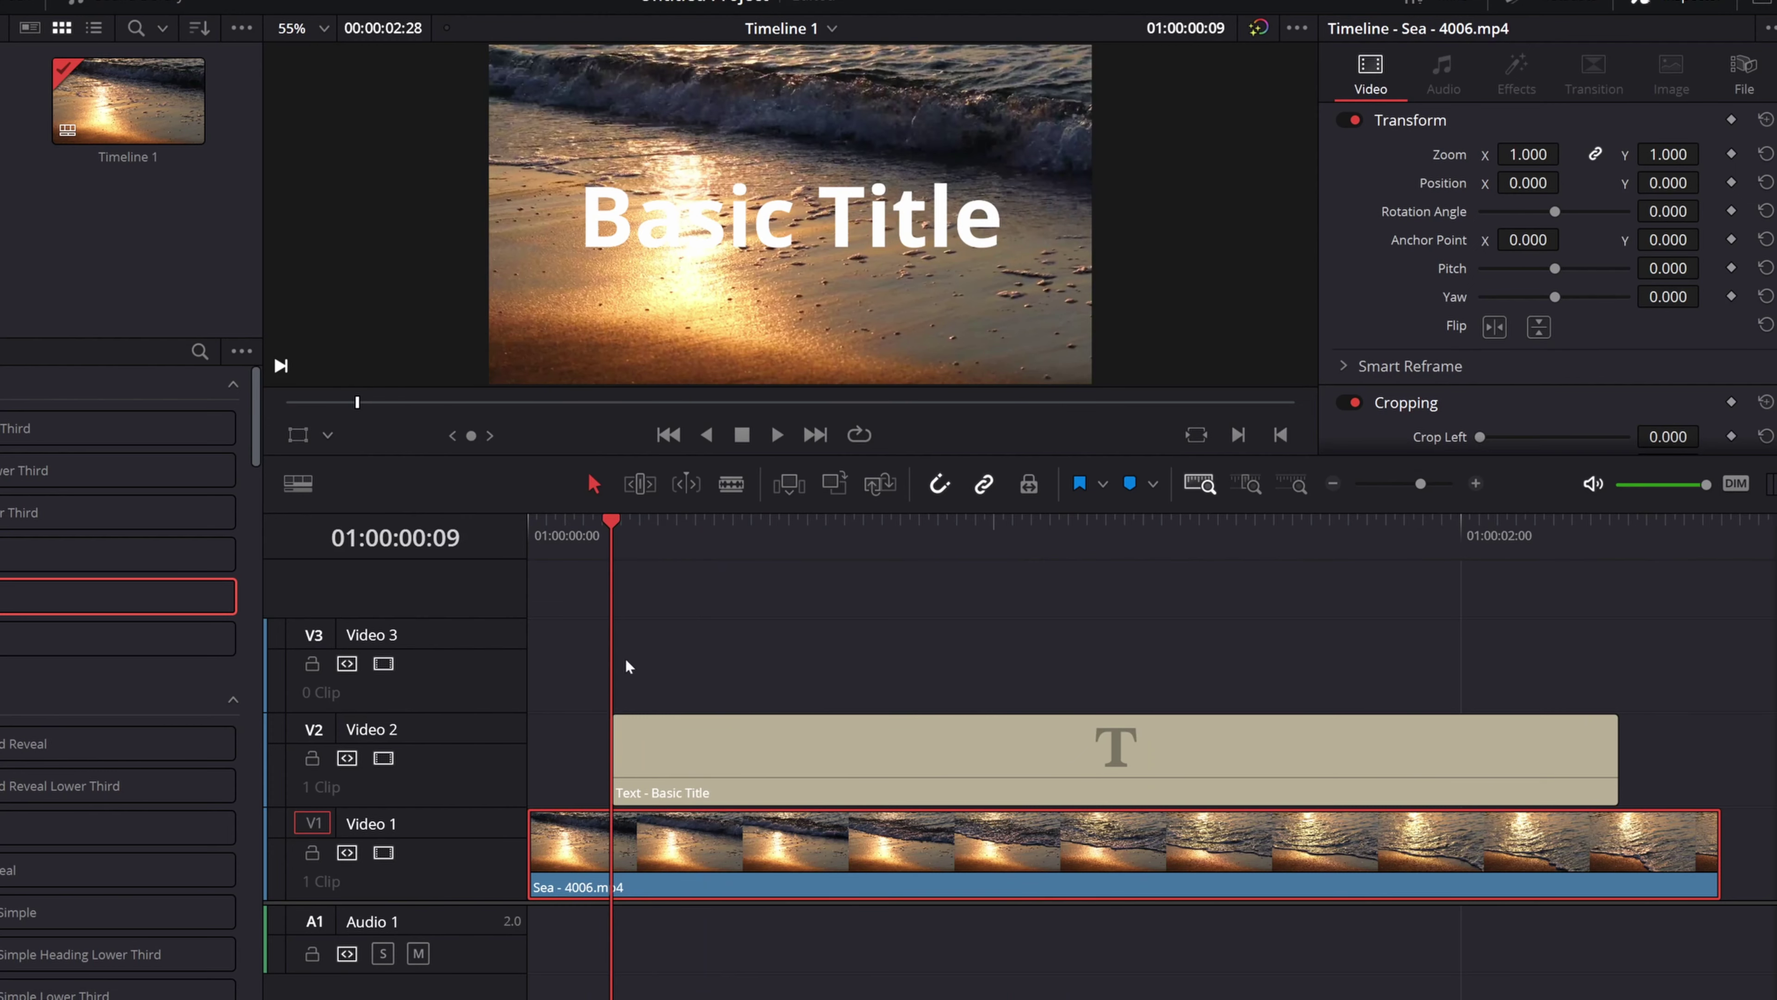
# Add a fade-in to the start of the title clip and preview it
pyautogui.click(648, 746)
pyautogui.moveTo(615, 719); pyautogui.dragTo(645, 720)
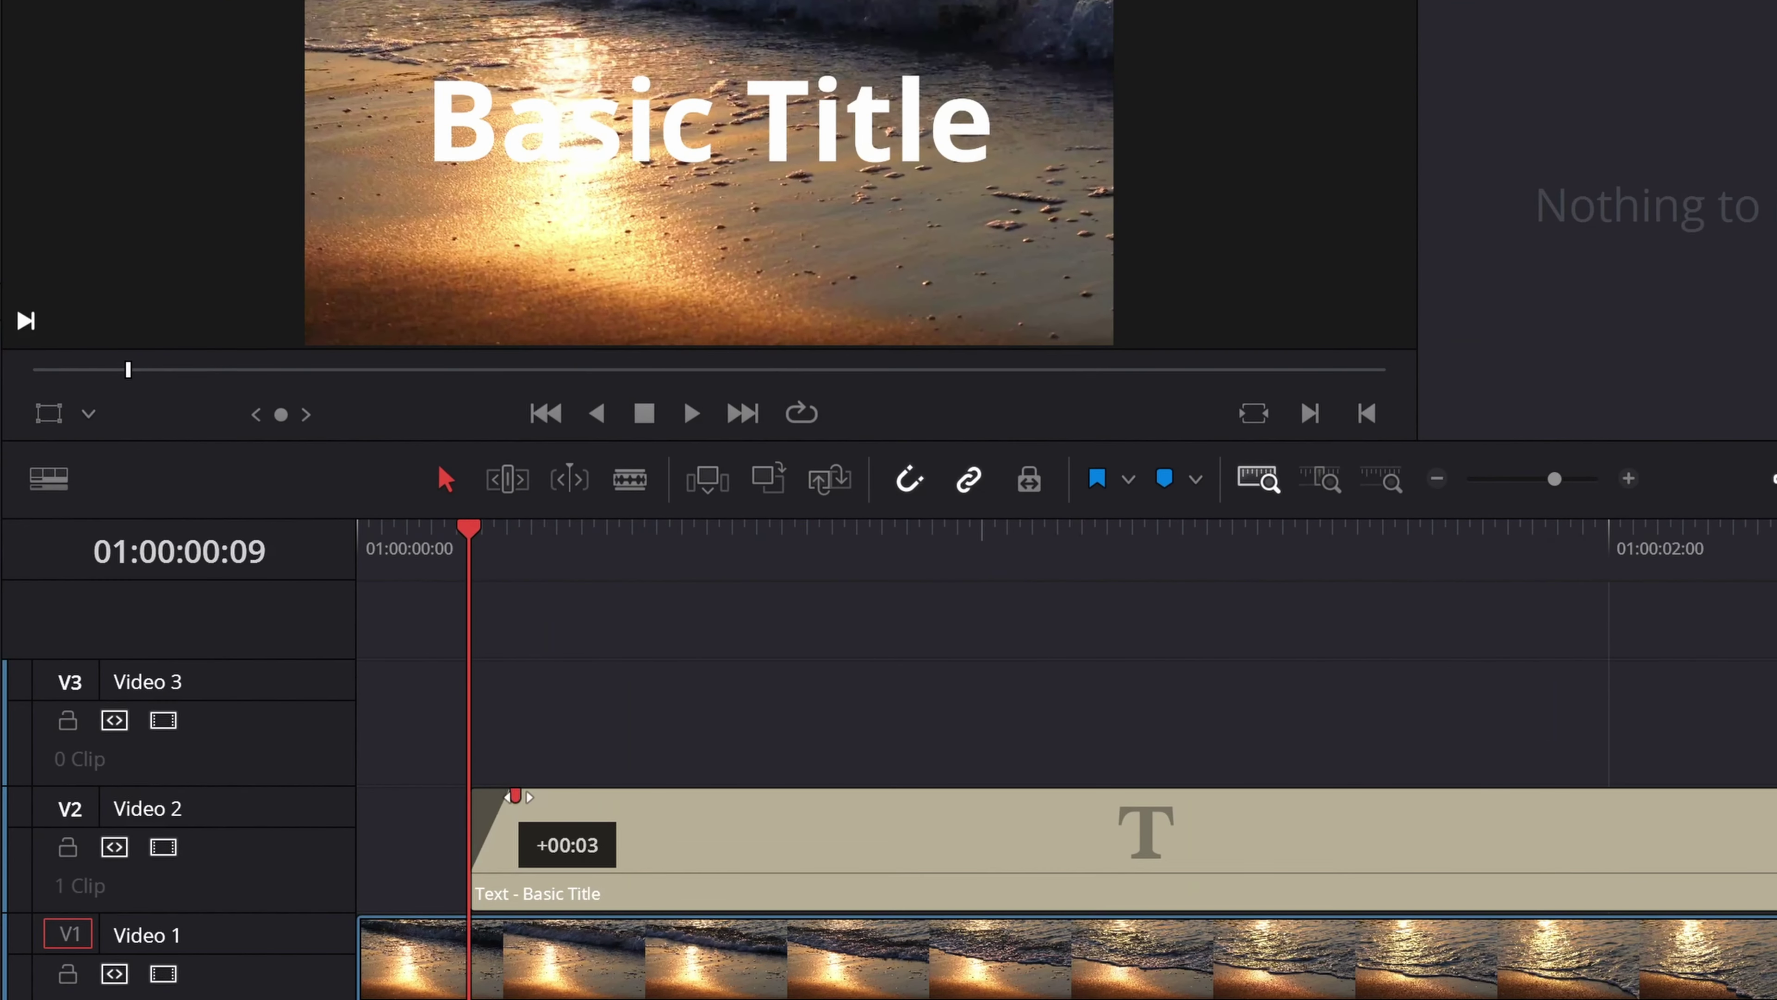
pyautogui.moveTo(529, 796); pyautogui.dragTo(667, 791)
pyautogui.click(1057, 826)
pyautogui.press('space')
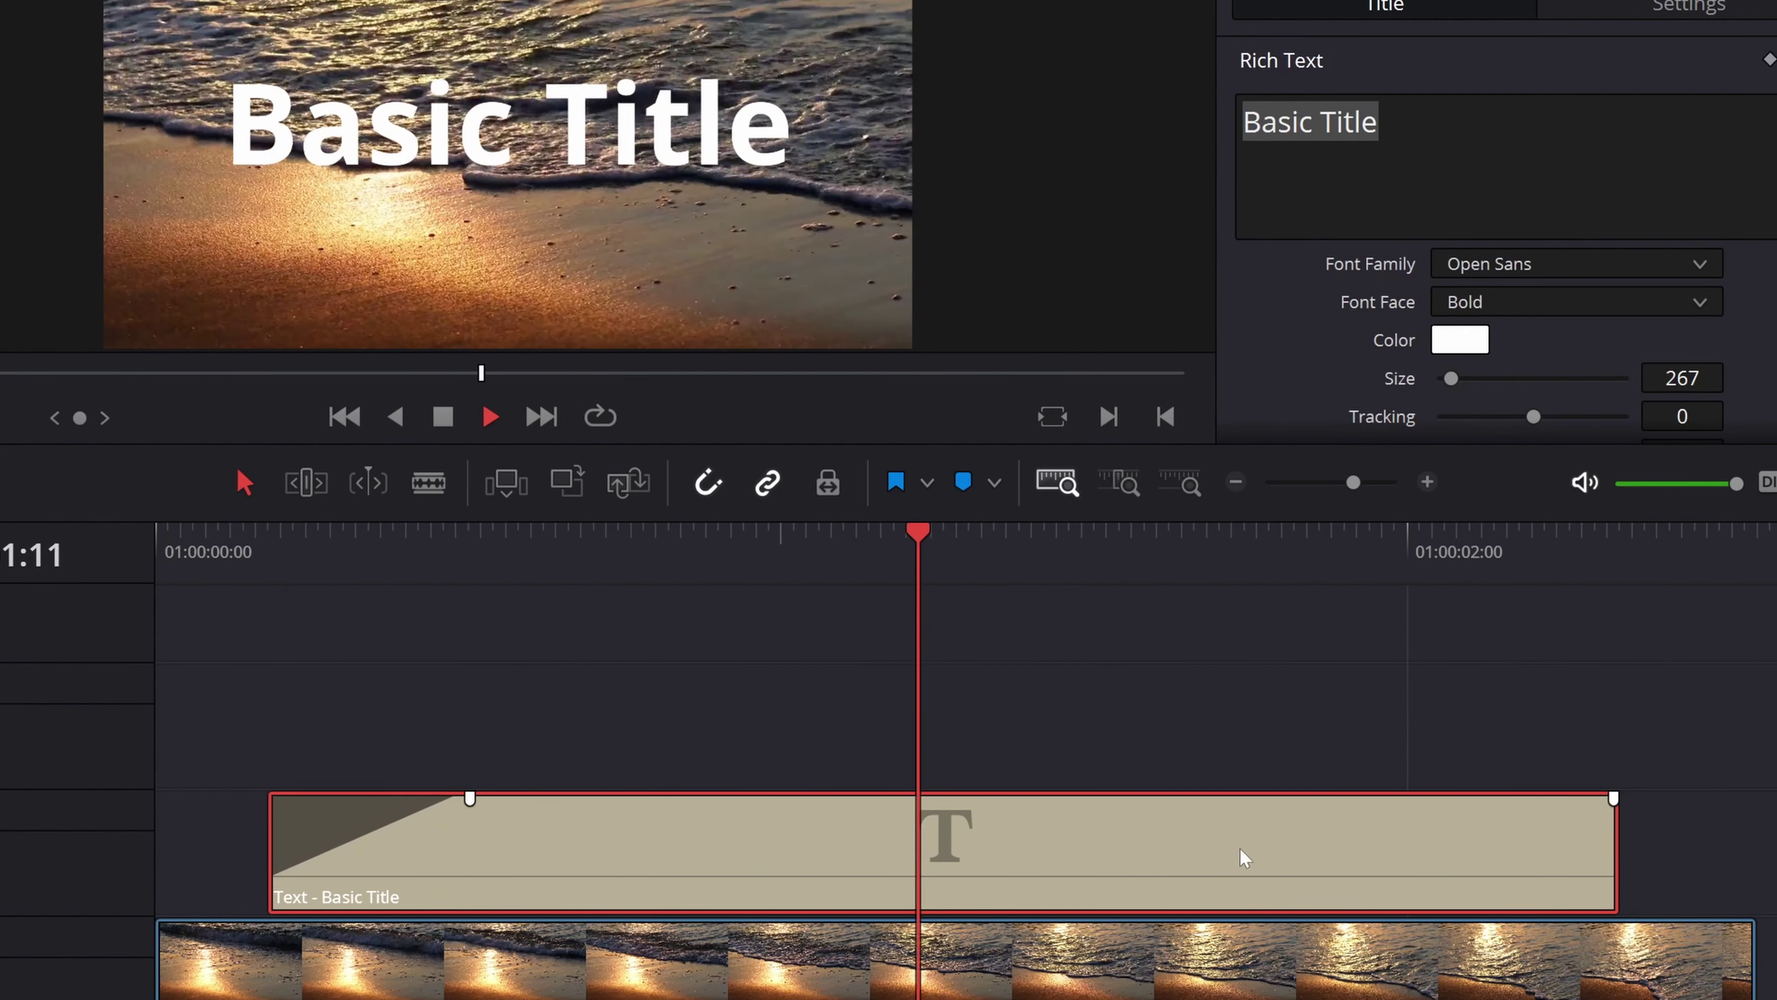
pyautogui.press('space')
# Add a fade-out to the title's end and replay the sequence from the start
pyautogui.moveTo(1613, 798); pyautogui.dragTo(1423, 795)
pyautogui.press('space')
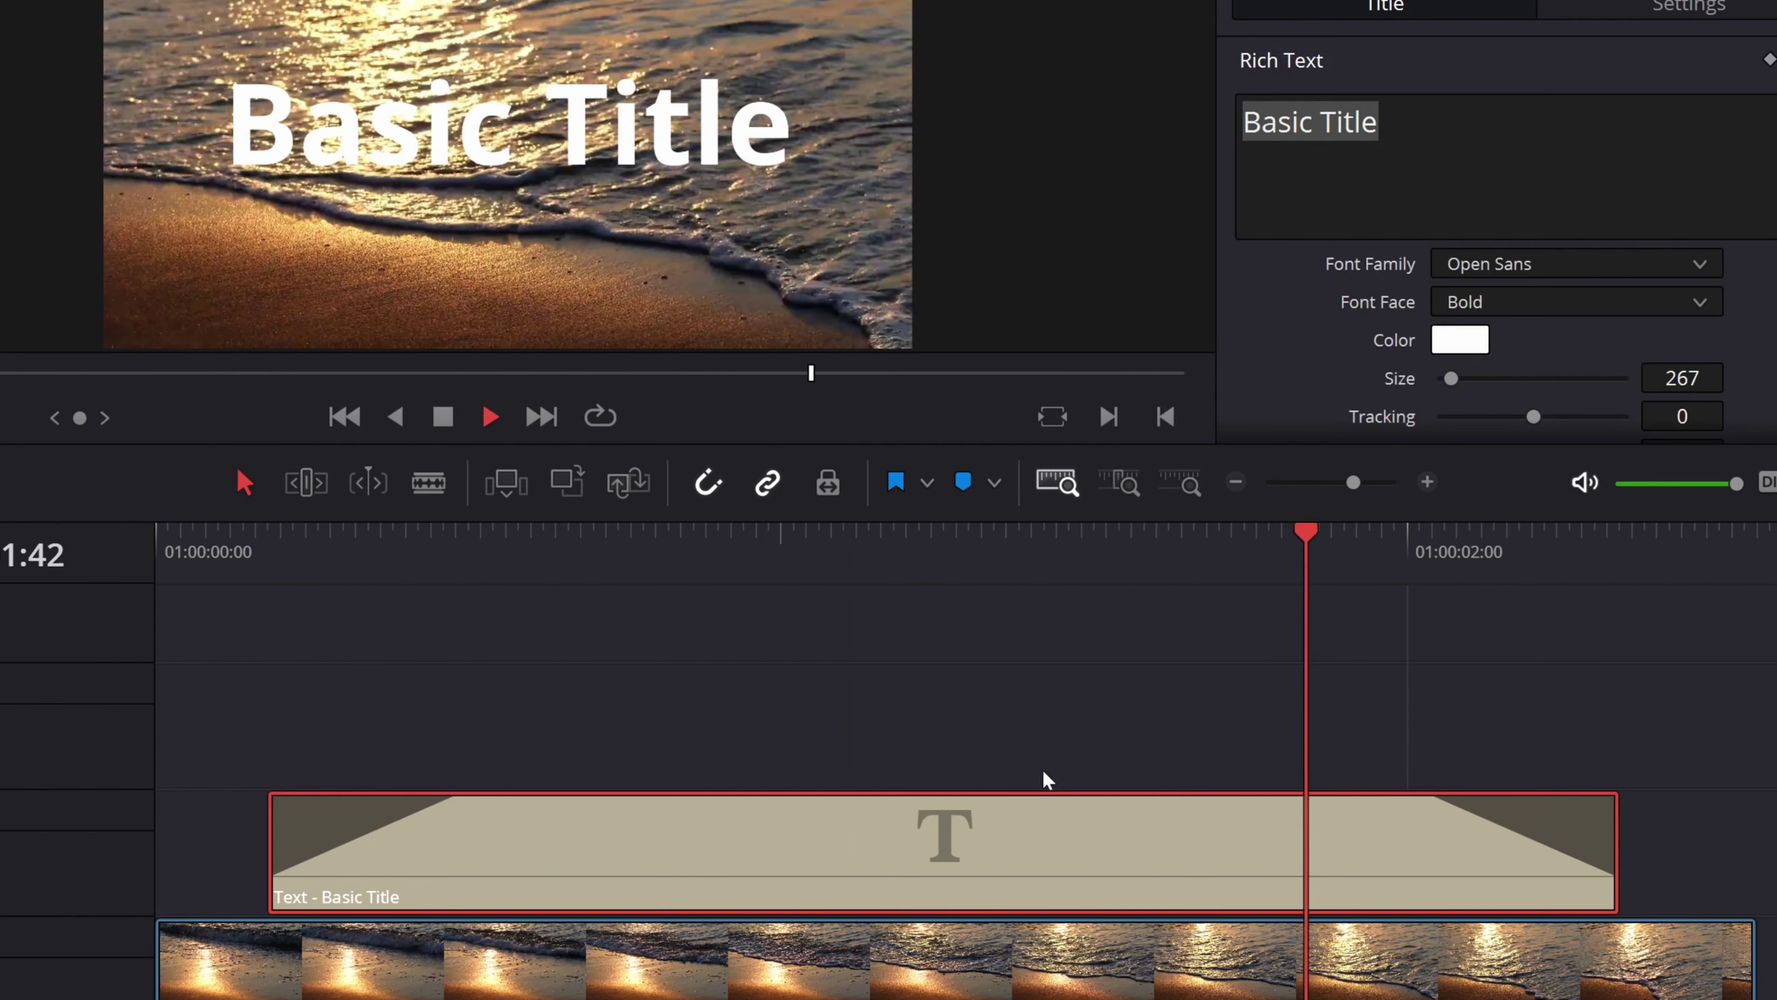
pyautogui.press('space')
pyautogui.click(205, 528)
pyautogui.press('space')
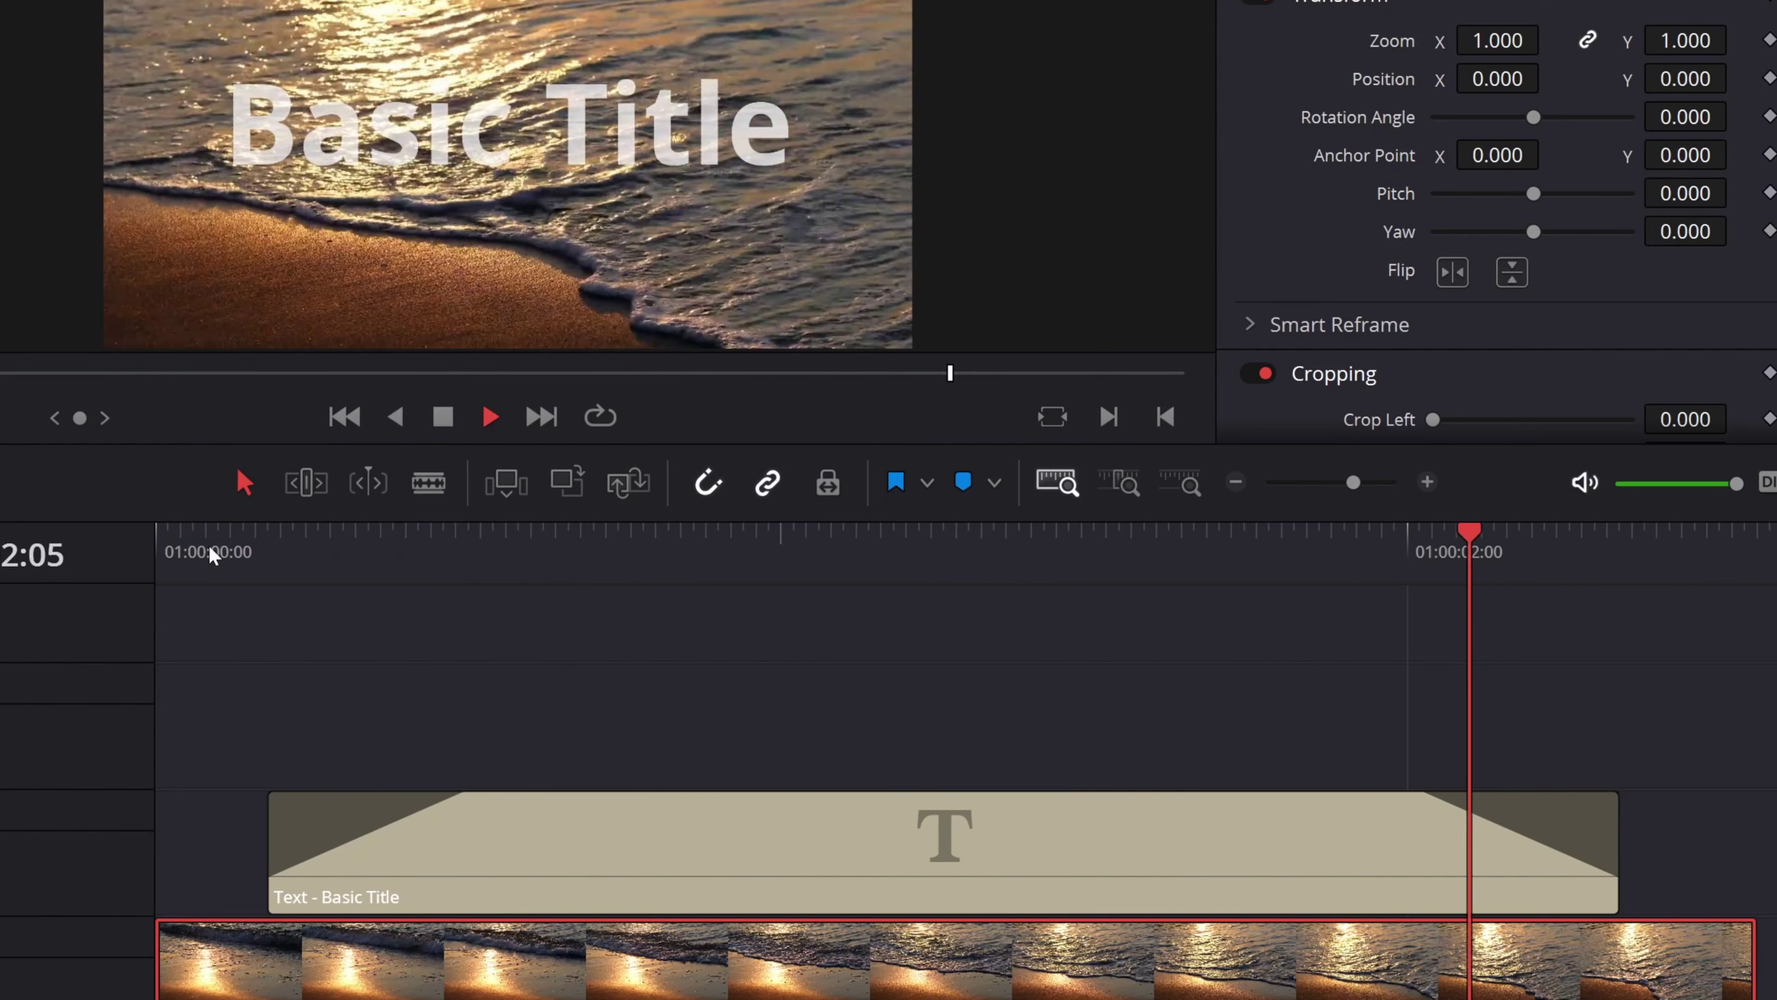
pyautogui.click(191, 532)
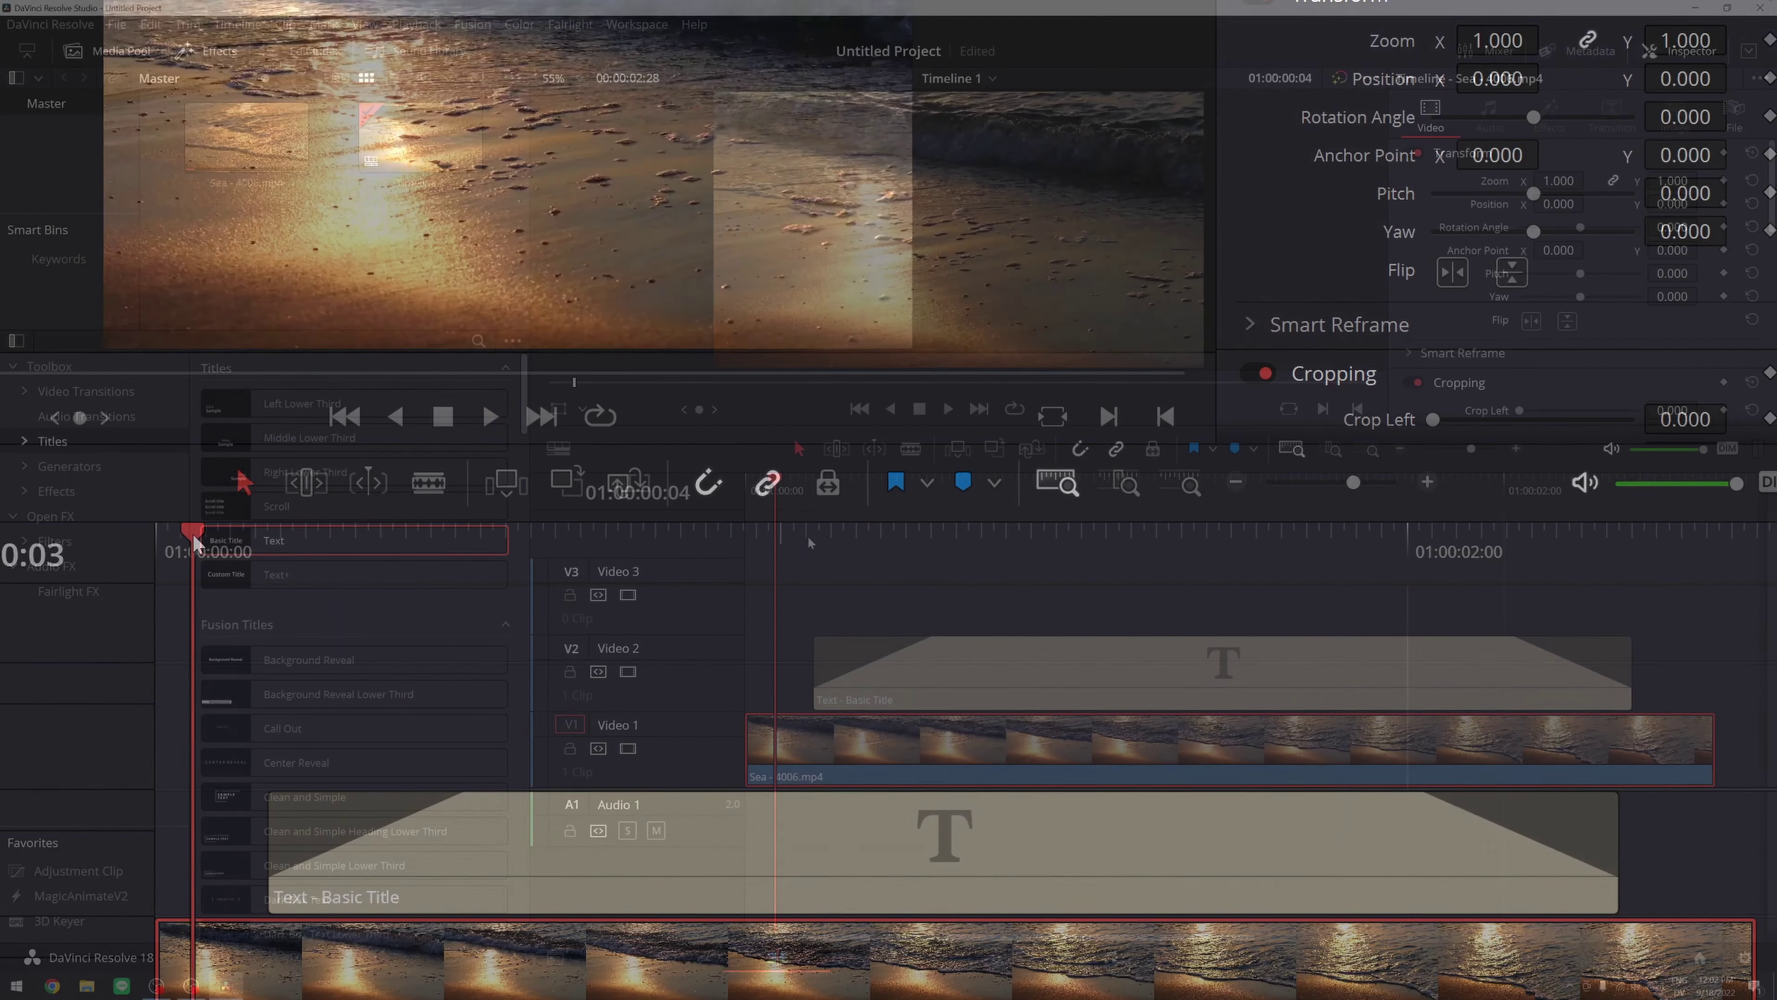
# Drag the Text - Basic Title clip straight up from V2 onto V3
pyautogui.press('space')
pyautogui.press('space')
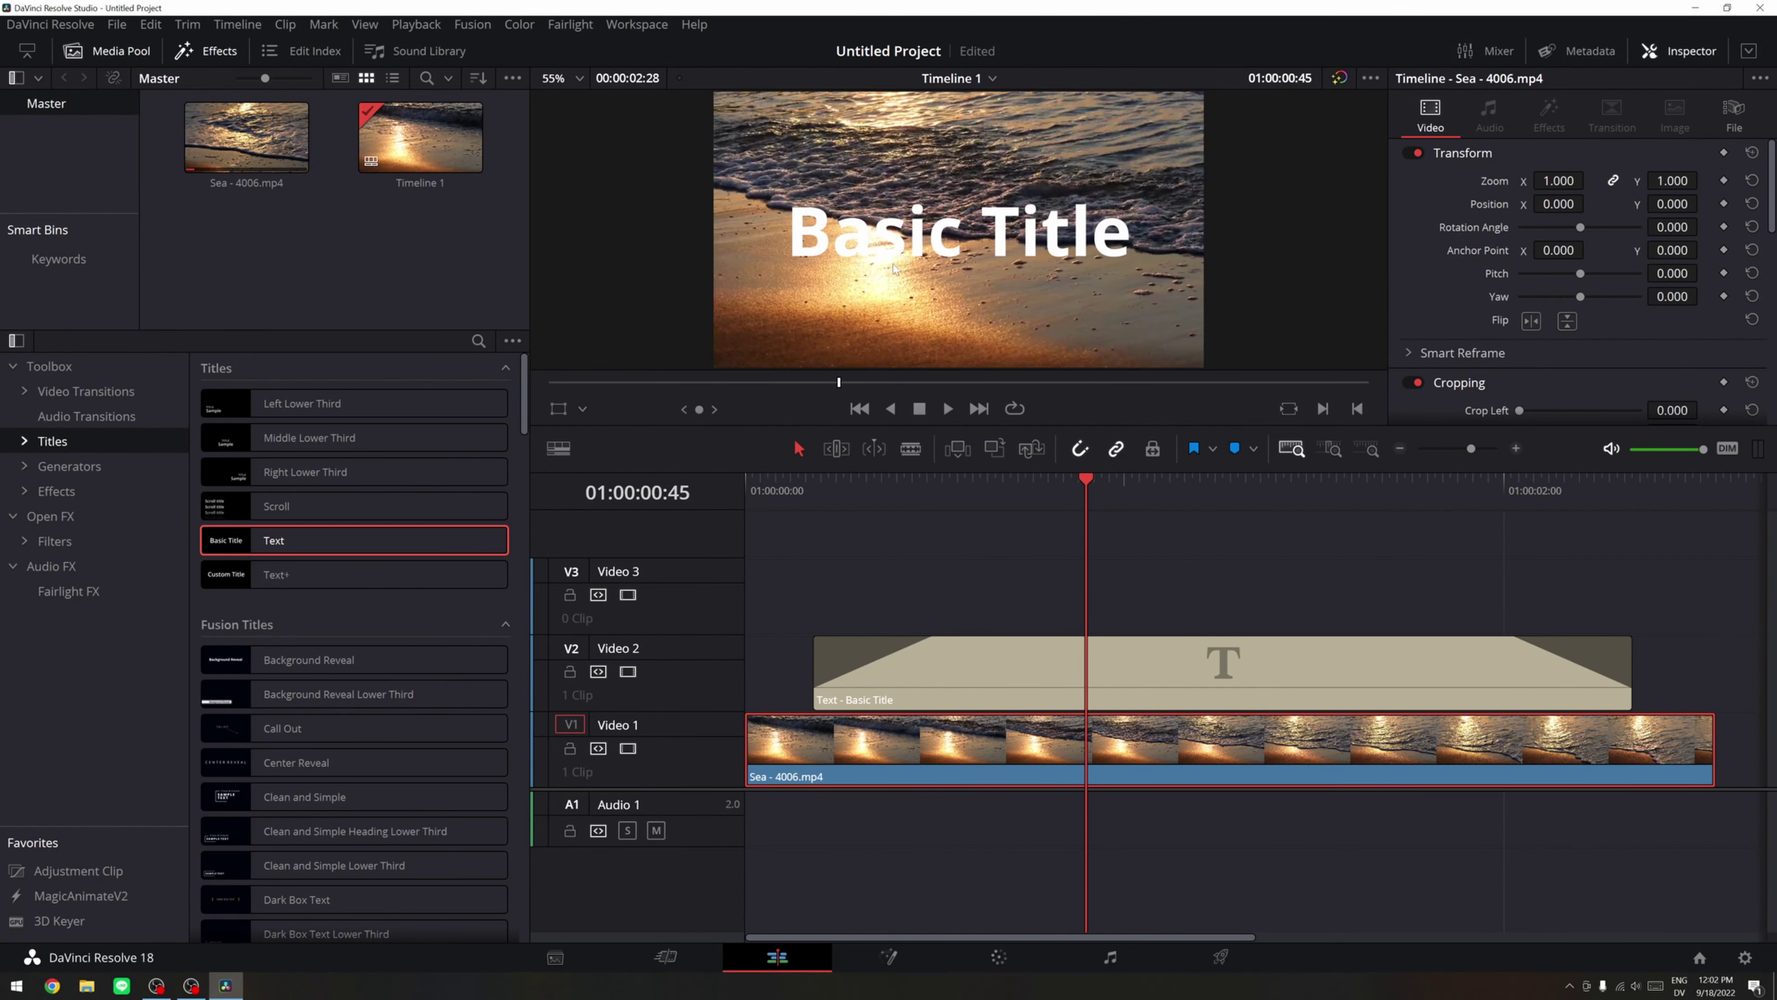
pyautogui.click(957, 664)
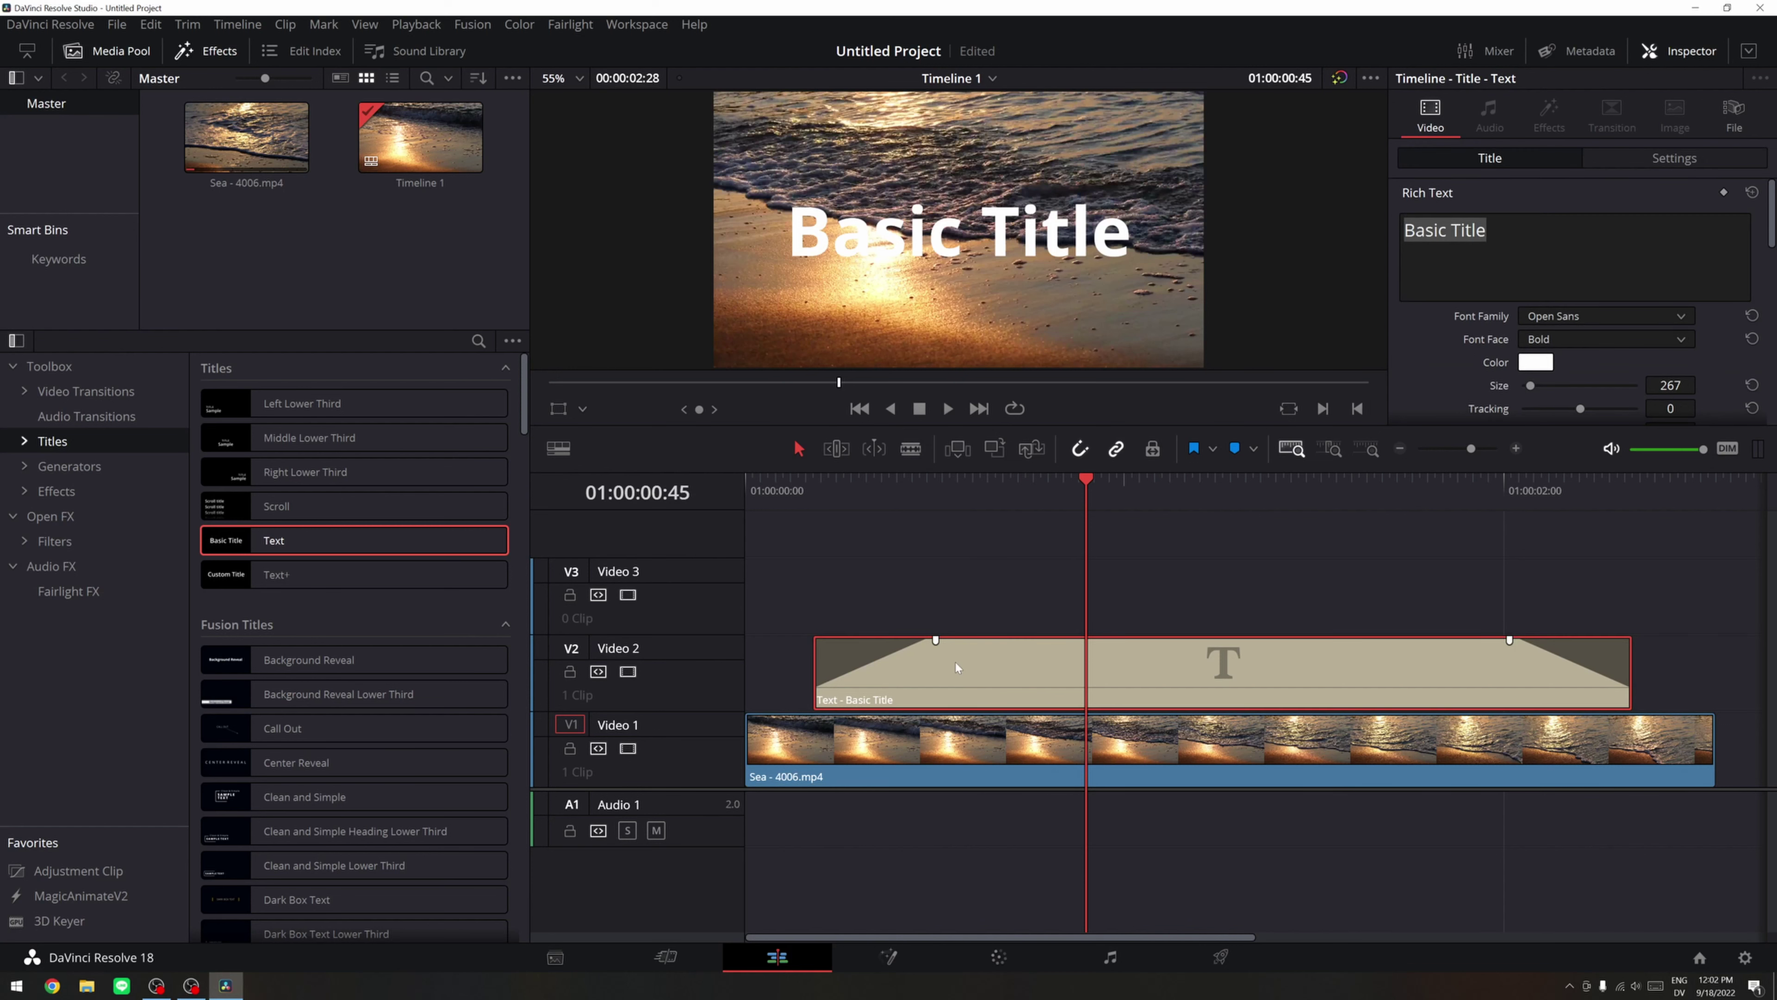
pyautogui.moveTo(967, 676); pyautogui.dragTo(975, 591)
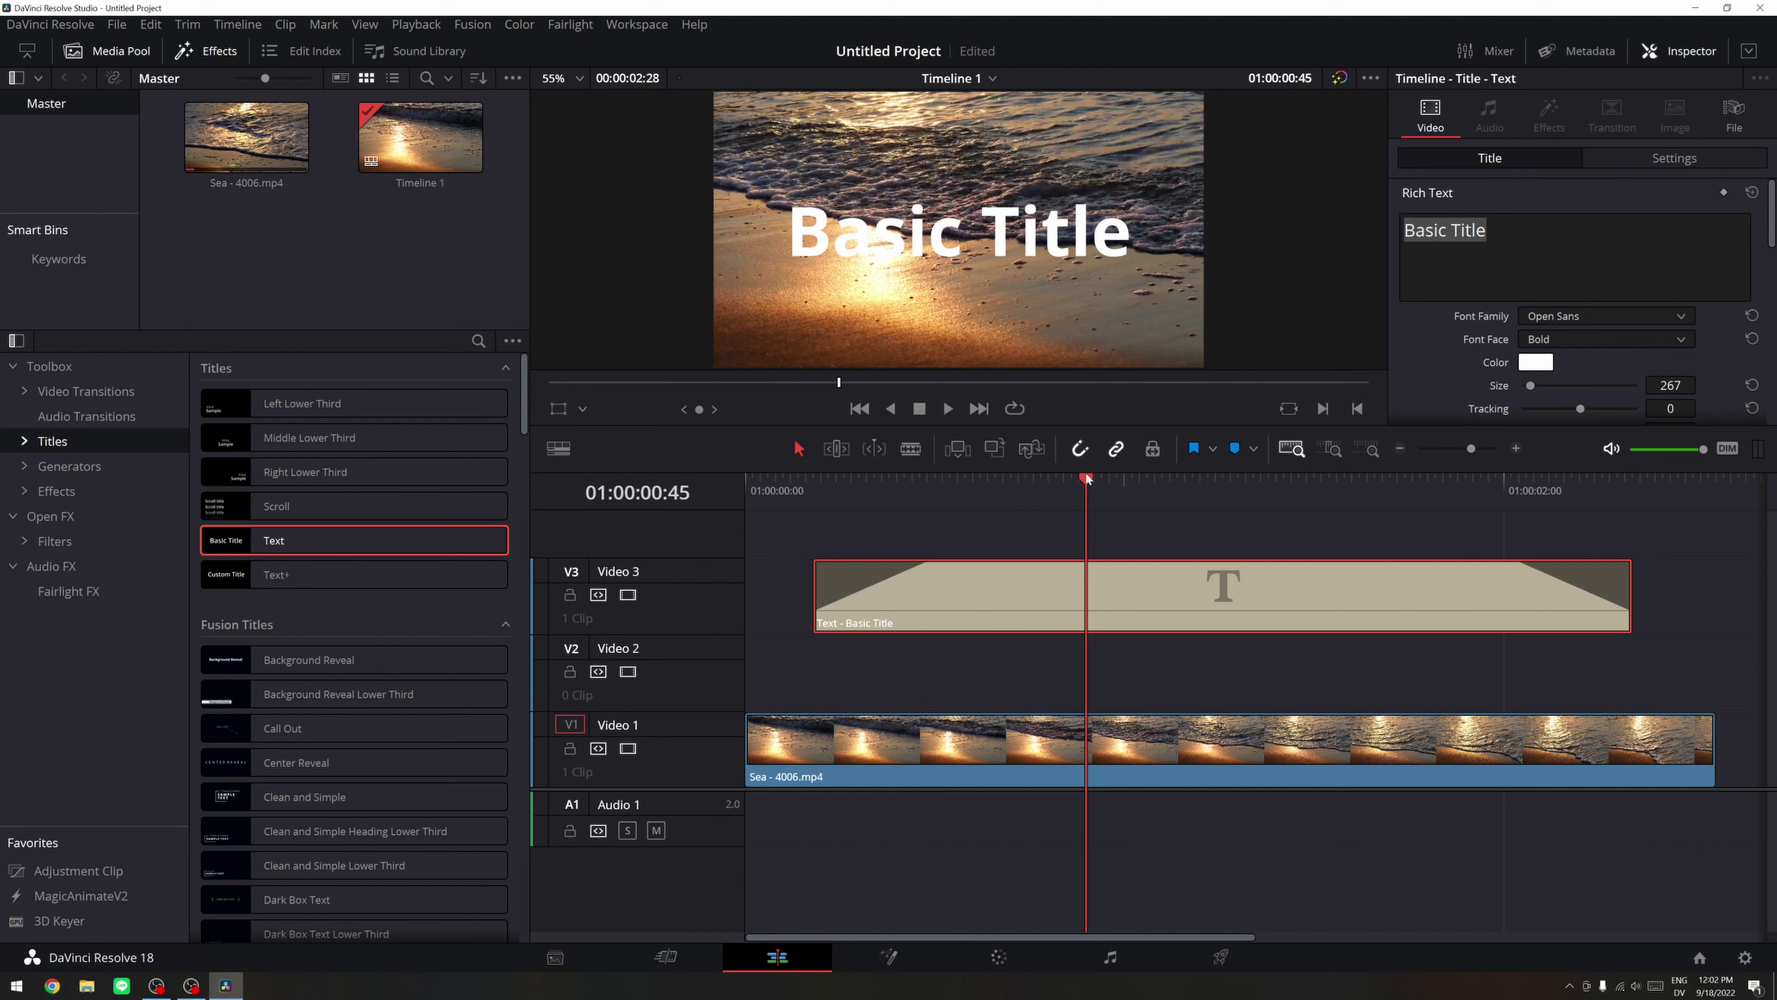
pyautogui.moveTo(889, 482); pyautogui.dragTo(806, 487)
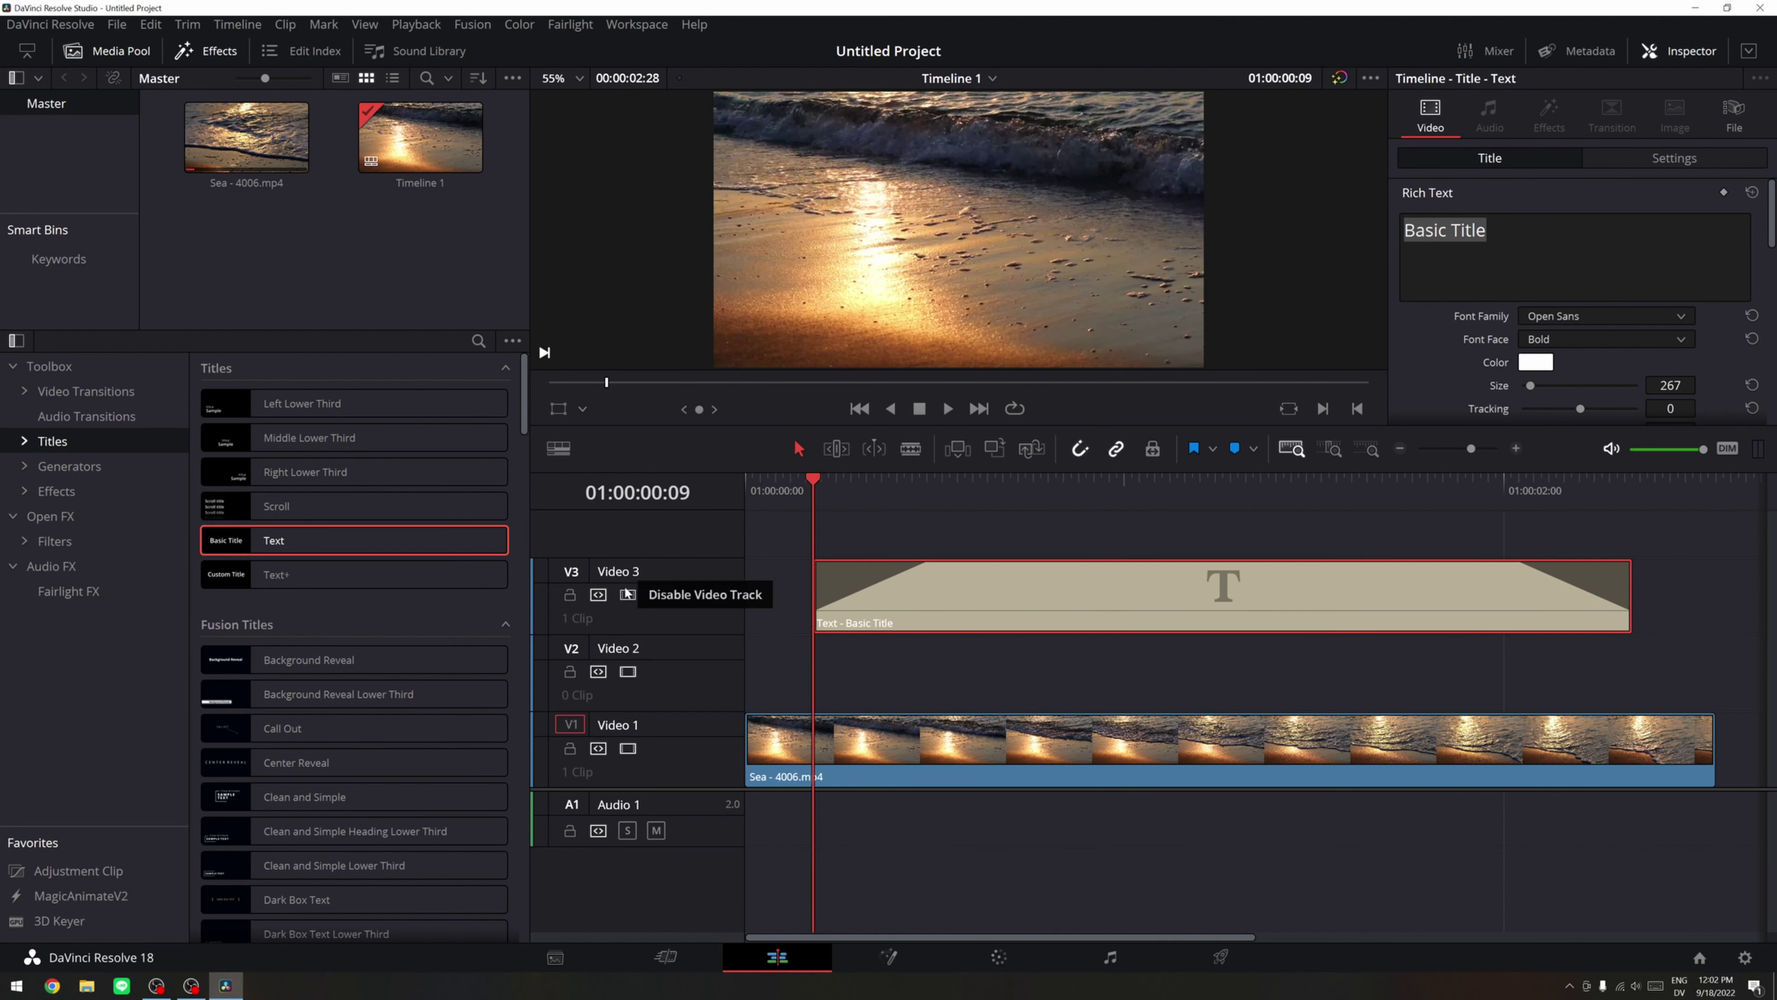
# Drag an Adjustment Clip from the Effects Toolbox onto V2
pyautogui.click(51, 366)
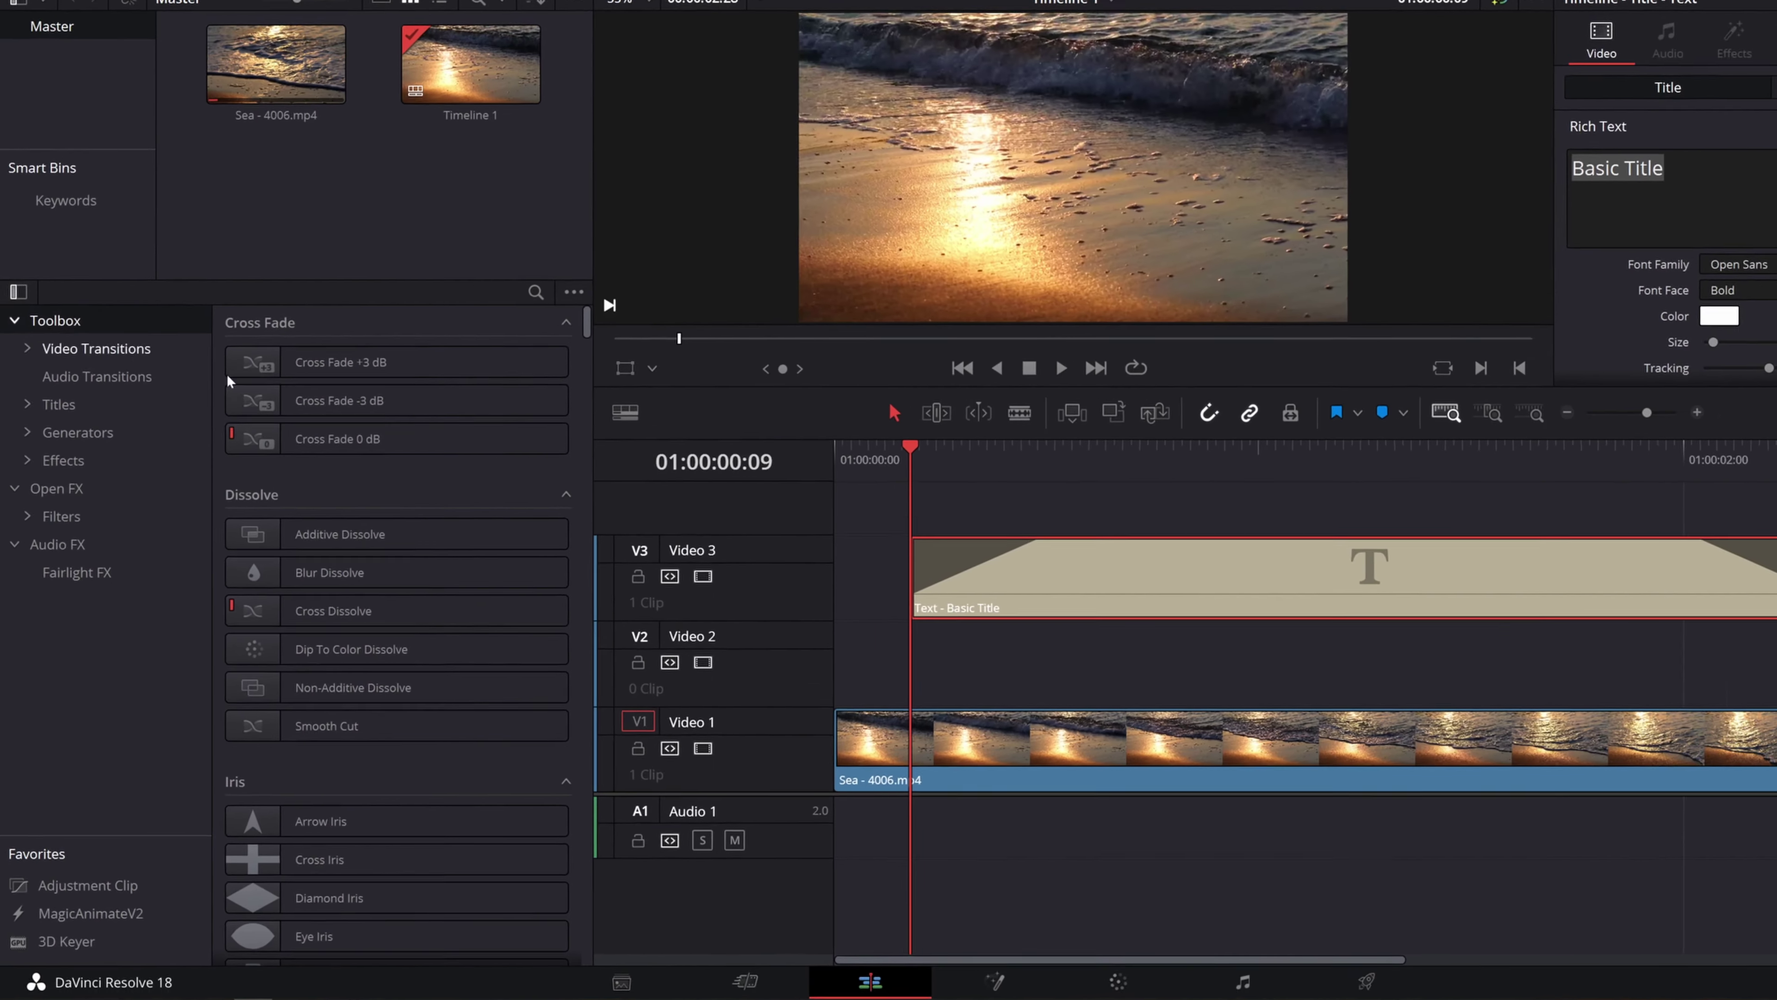
pyautogui.moveTo(588, 324); pyautogui.dragTo(580, 486)
pyautogui.moveTo(740, 415); pyautogui.dragTo(707, 591)
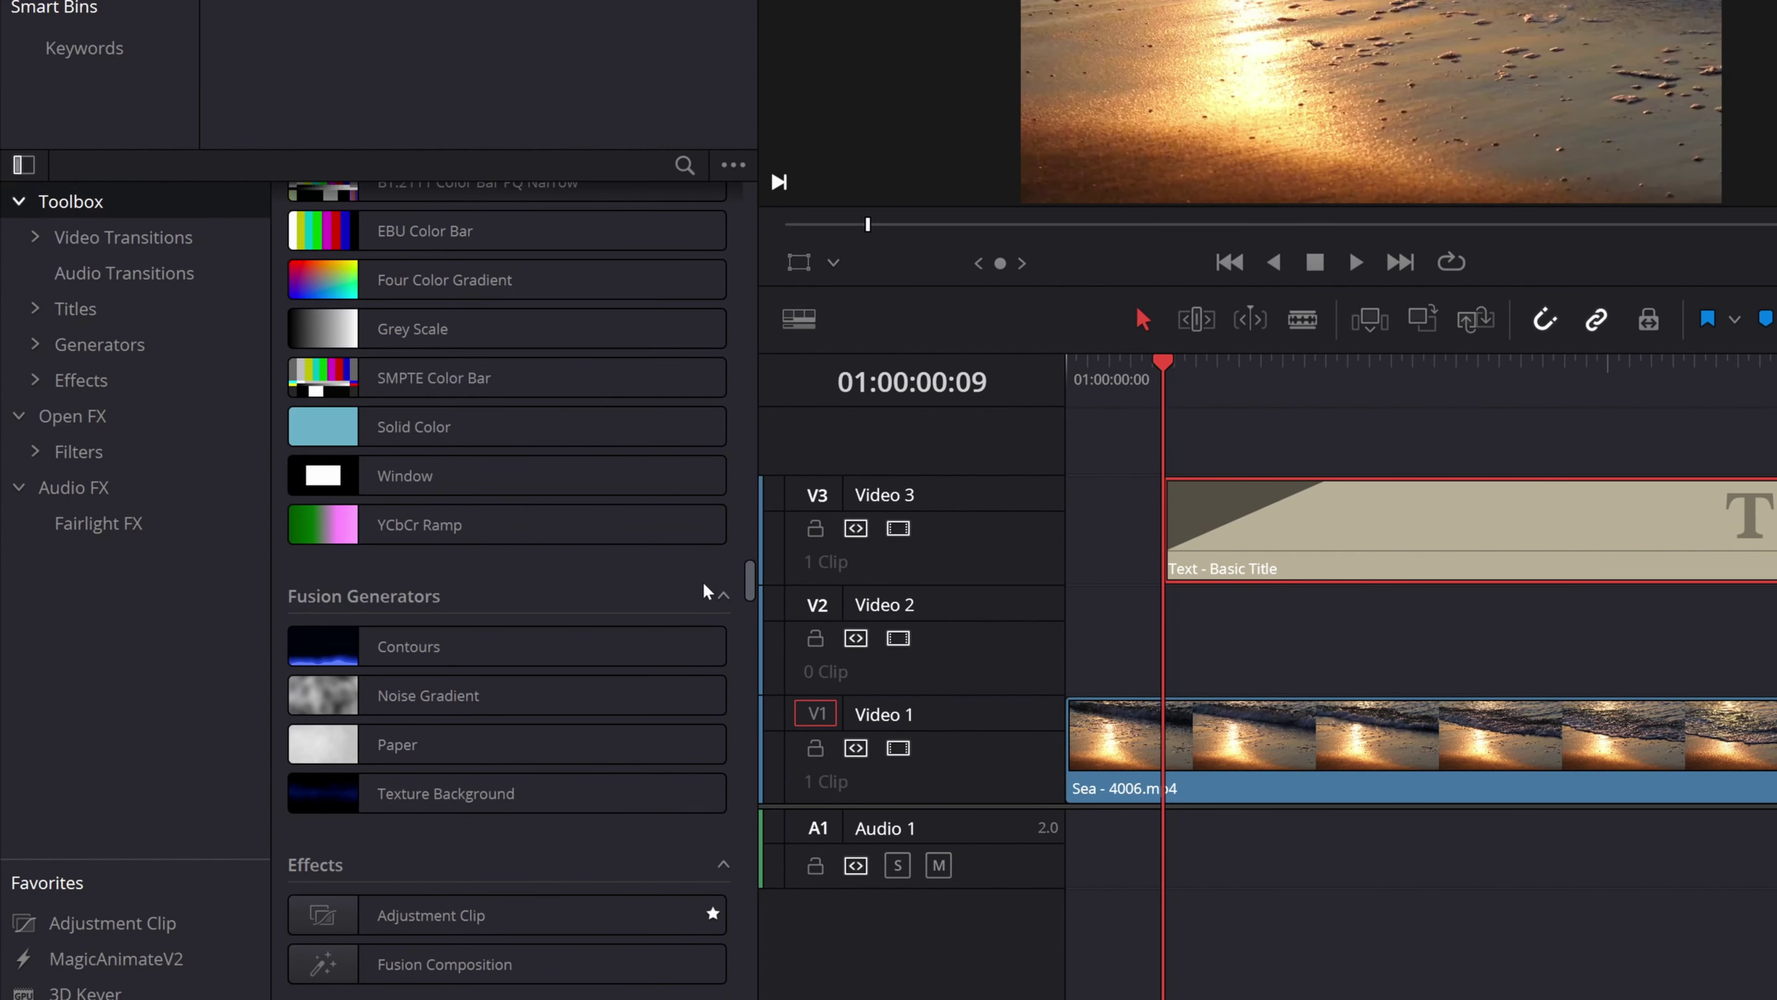
pyautogui.scroll(-5, 644, 624)
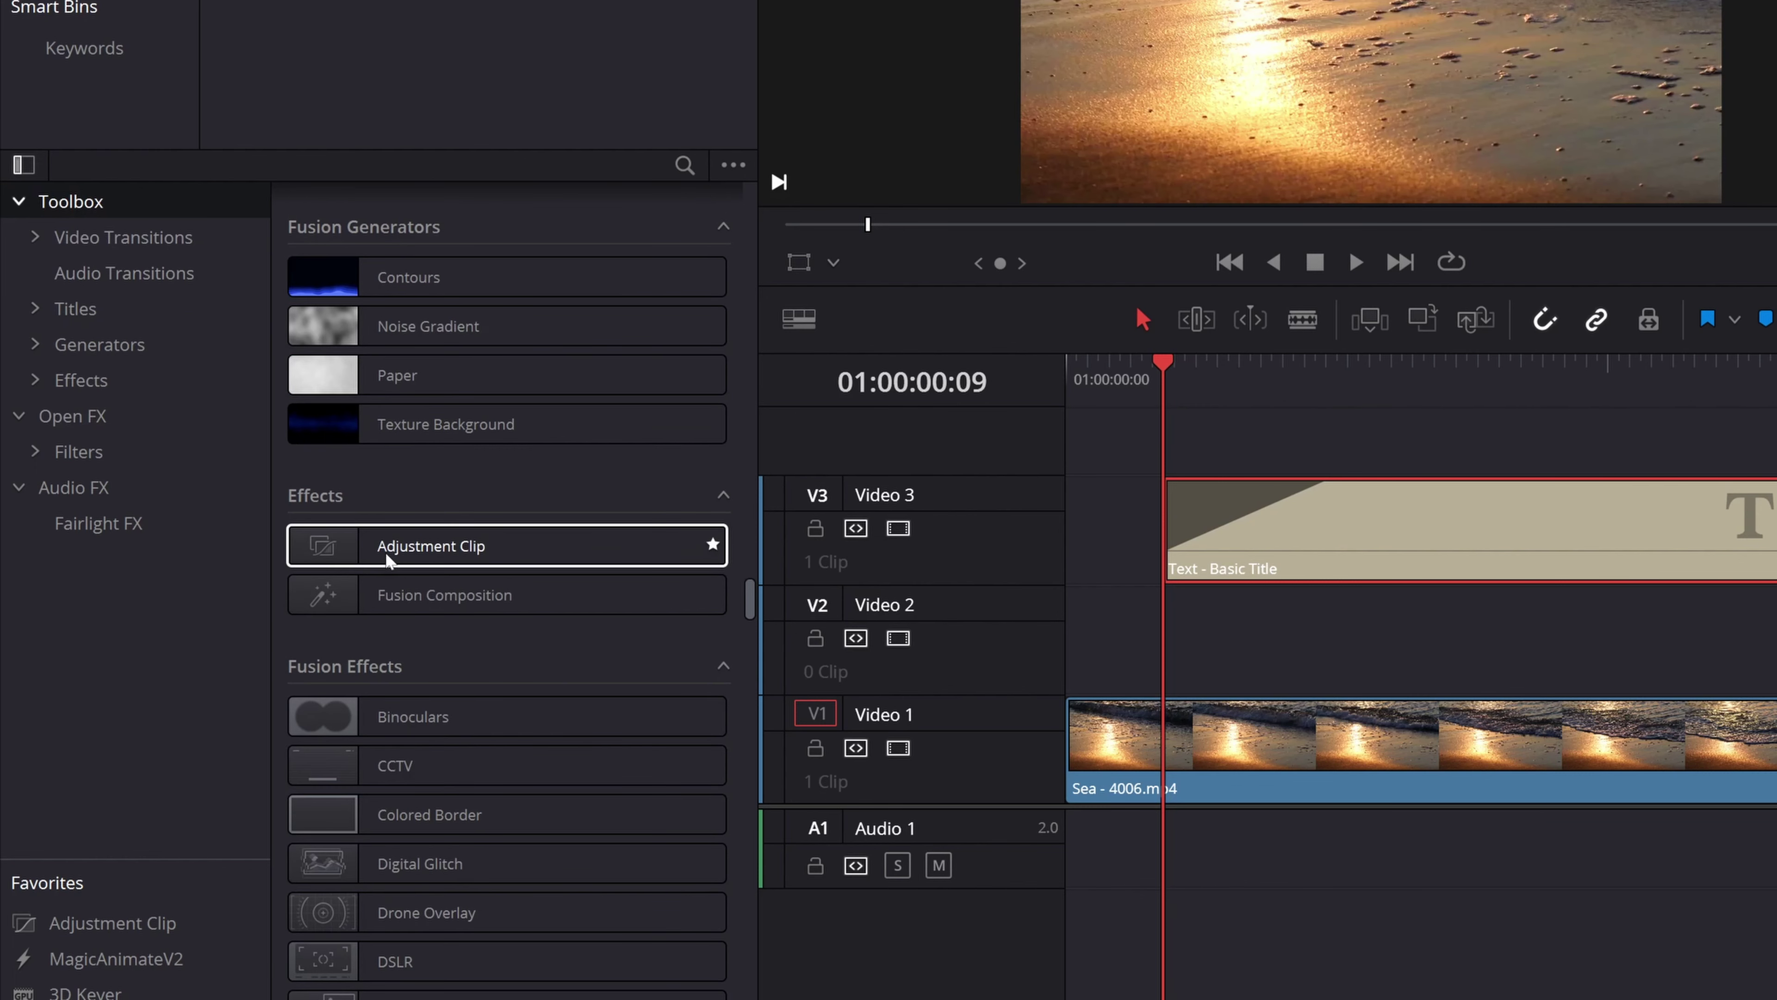
pyautogui.moveTo(448, 549); pyautogui.dragTo(1161, 655)
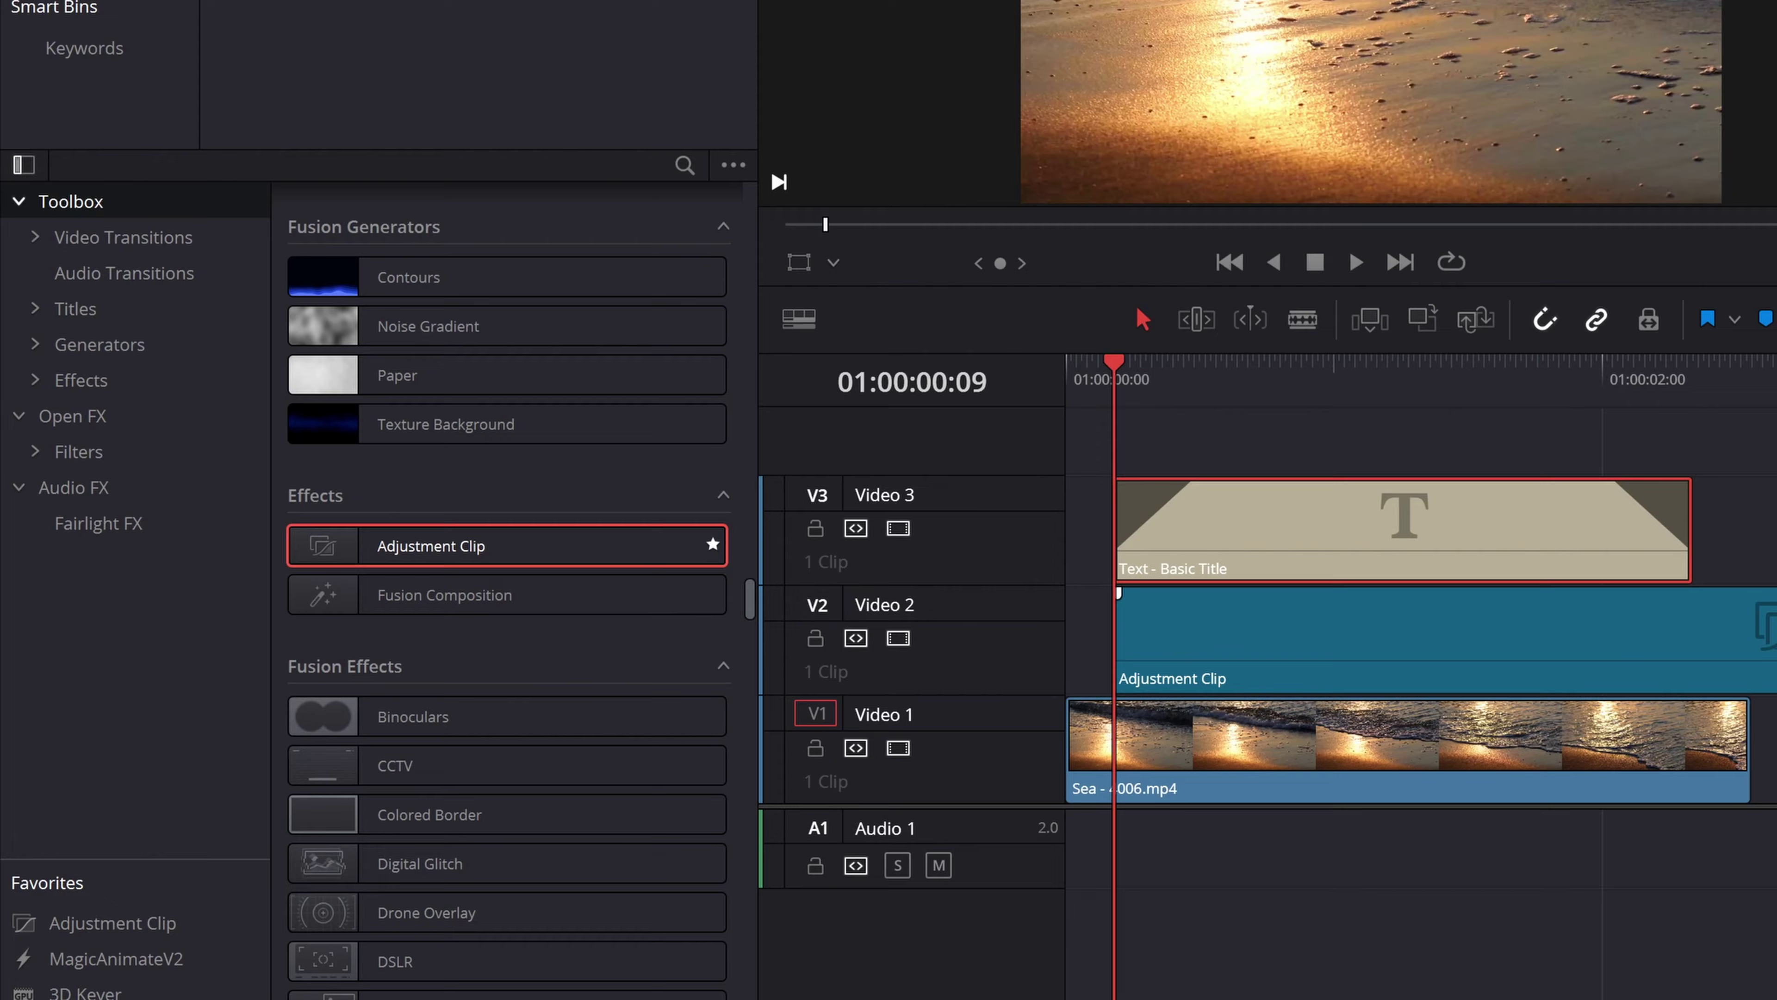
# Trim the adjustment clip to end with the title and preview from 01:00:00:27
pyautogui.moveTo(1770, 640); pyautogui.dragTo(1689, 640)
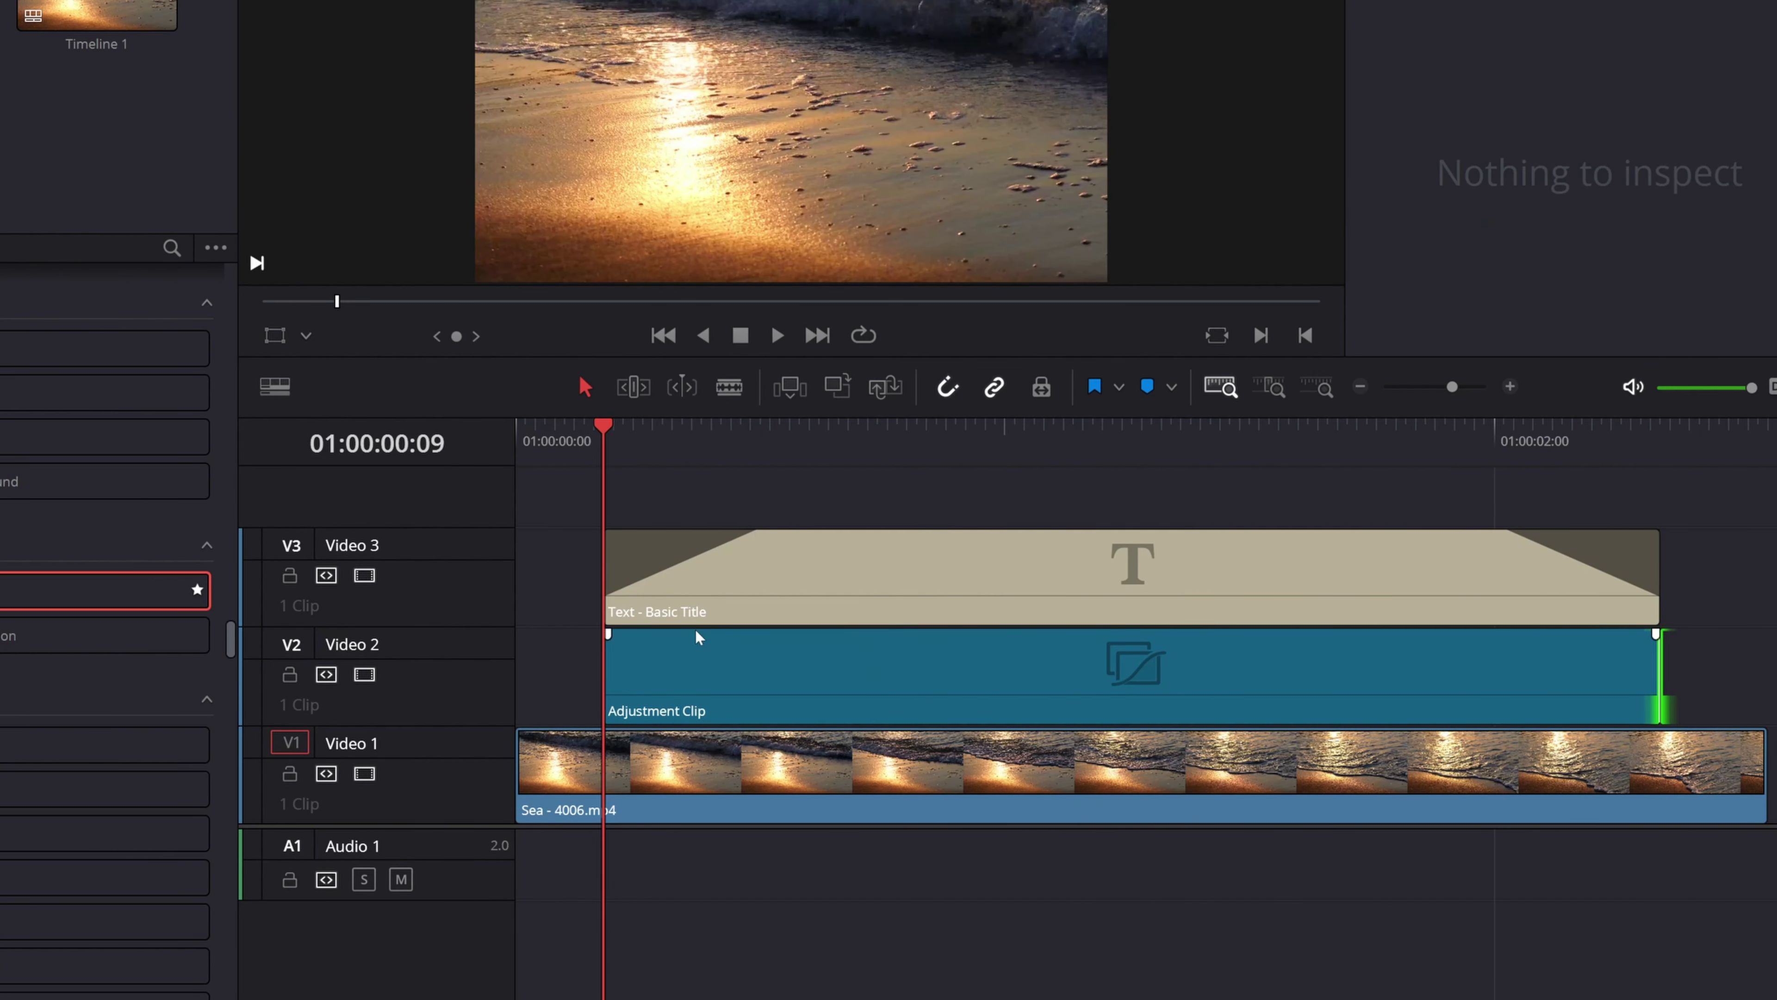
pyautogui.press('space')
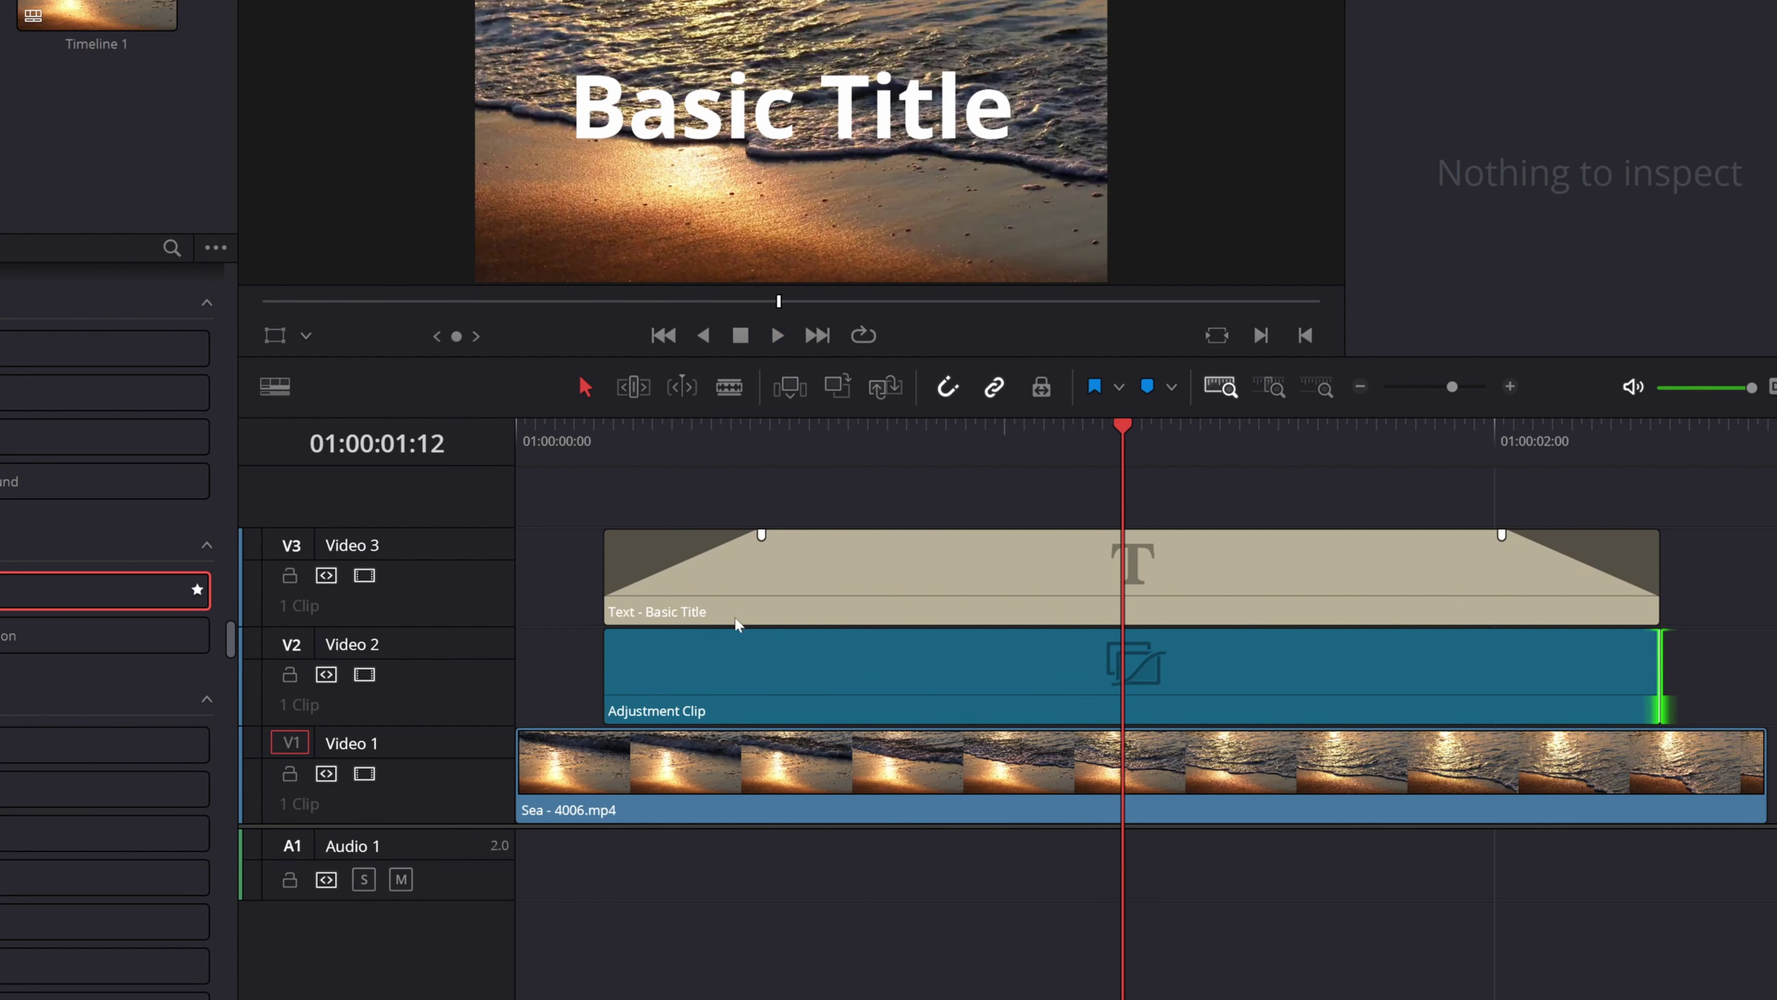
pyautogui.click(763, 680)
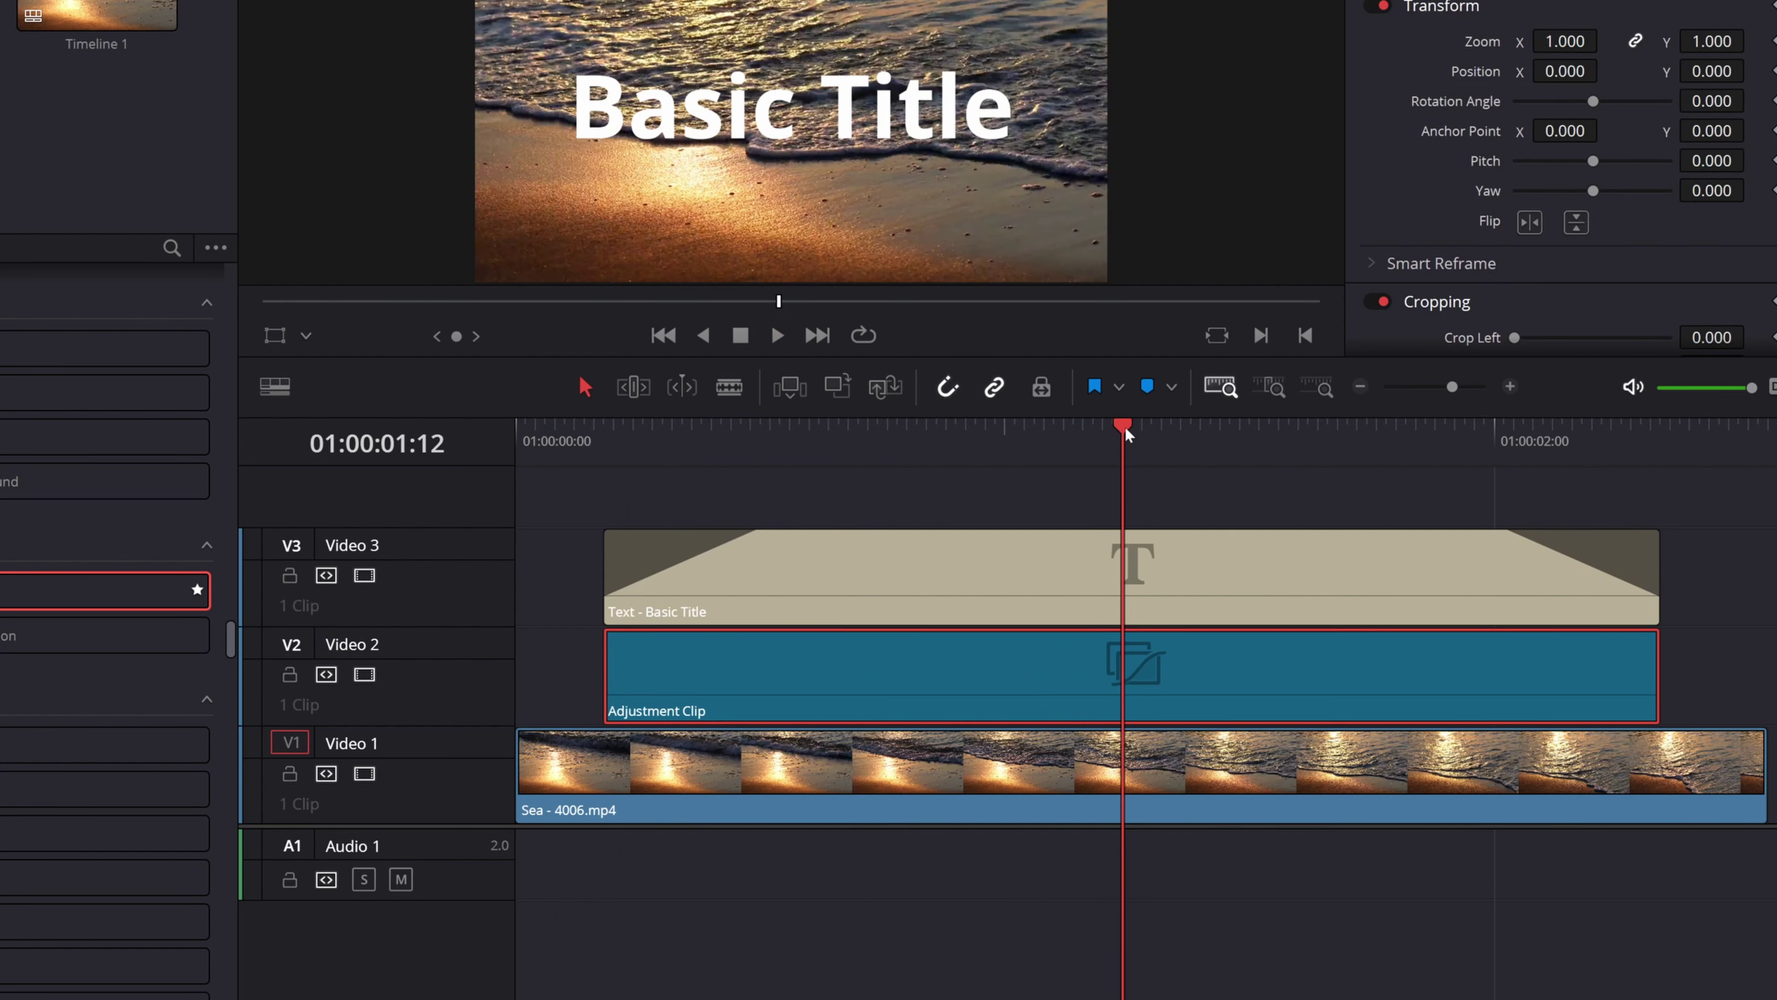
pyautogui.moveTo(1119, 424); pyautogui.dragTo(783, 435)
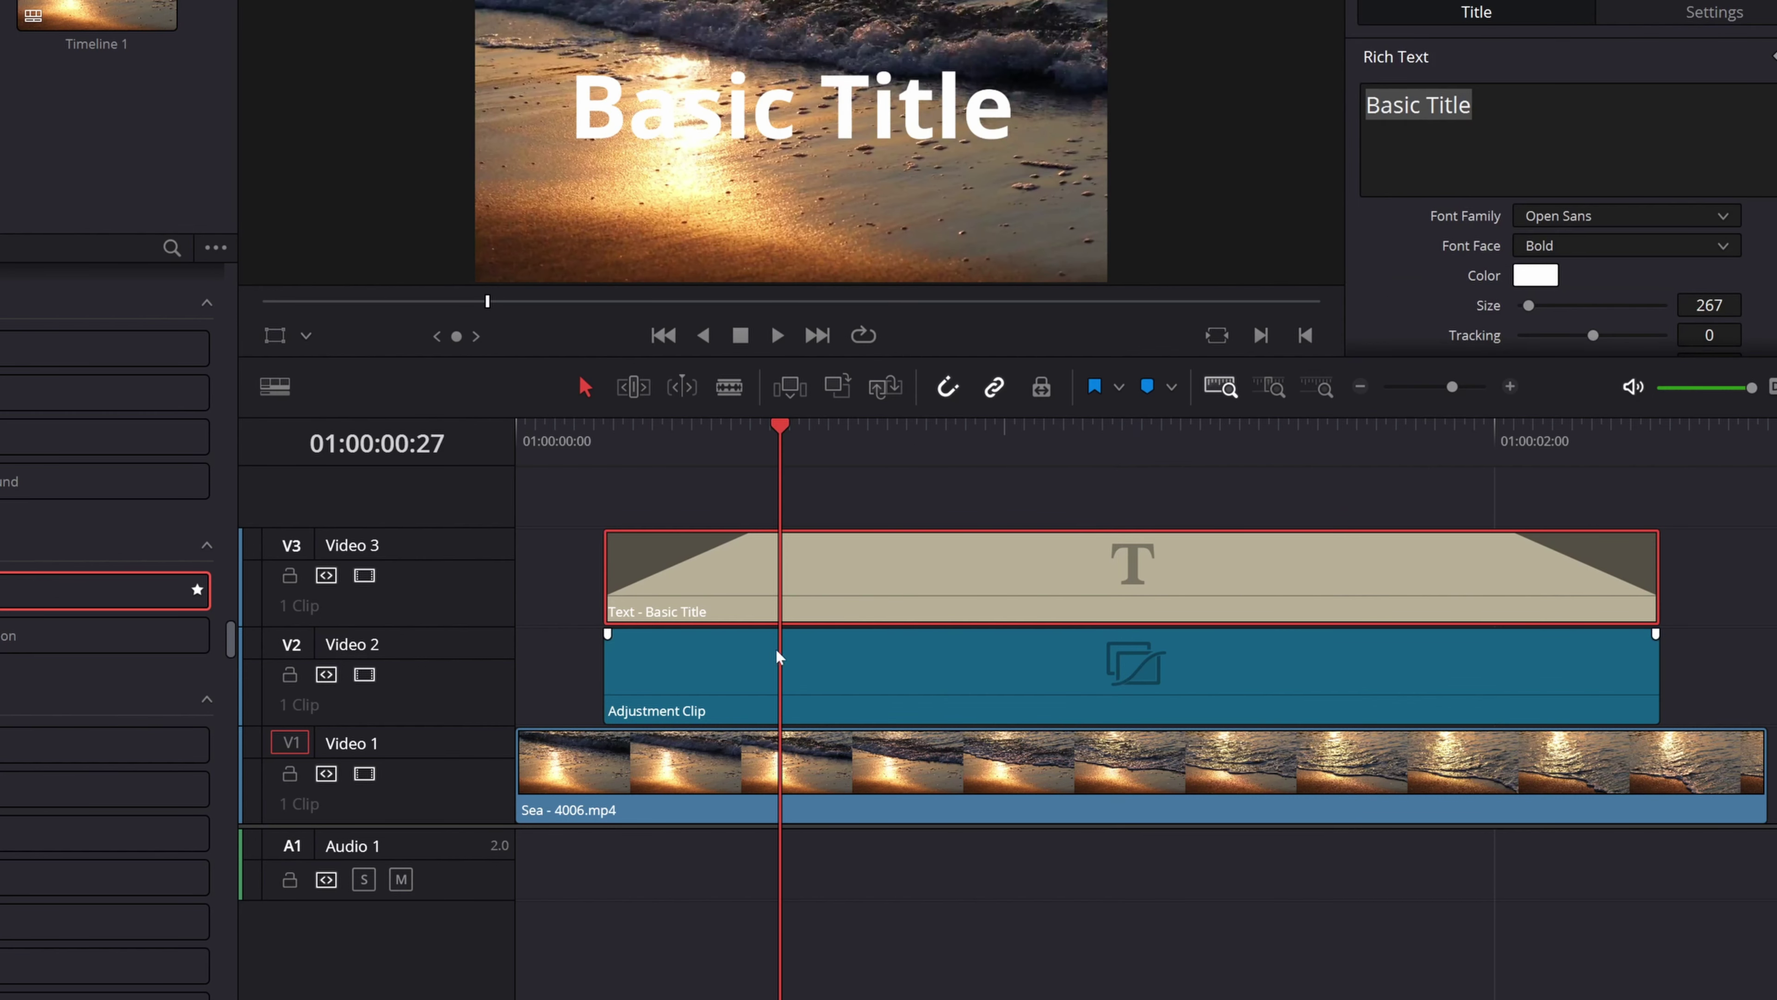
pyautogui.click(768, 684)
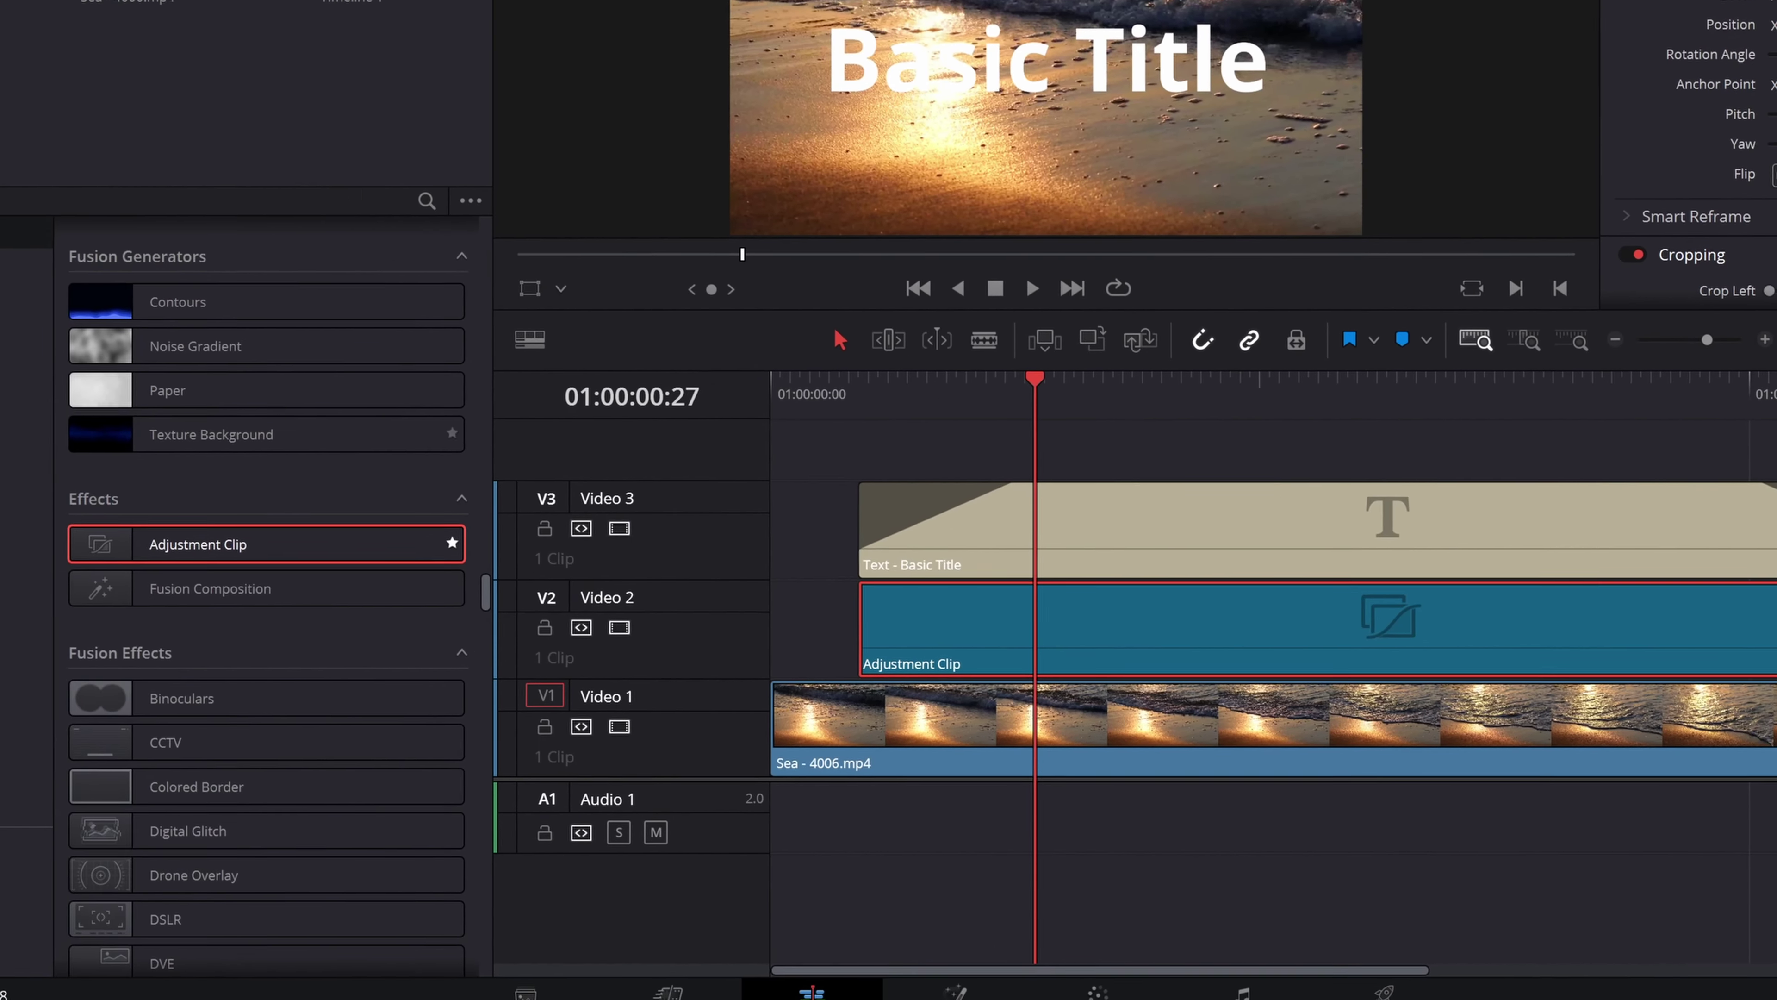
# Apply Resolve FX Gaussian Blur from Open FX Filters to the V2 adjustment clip
pyautogui.click(30, 424)
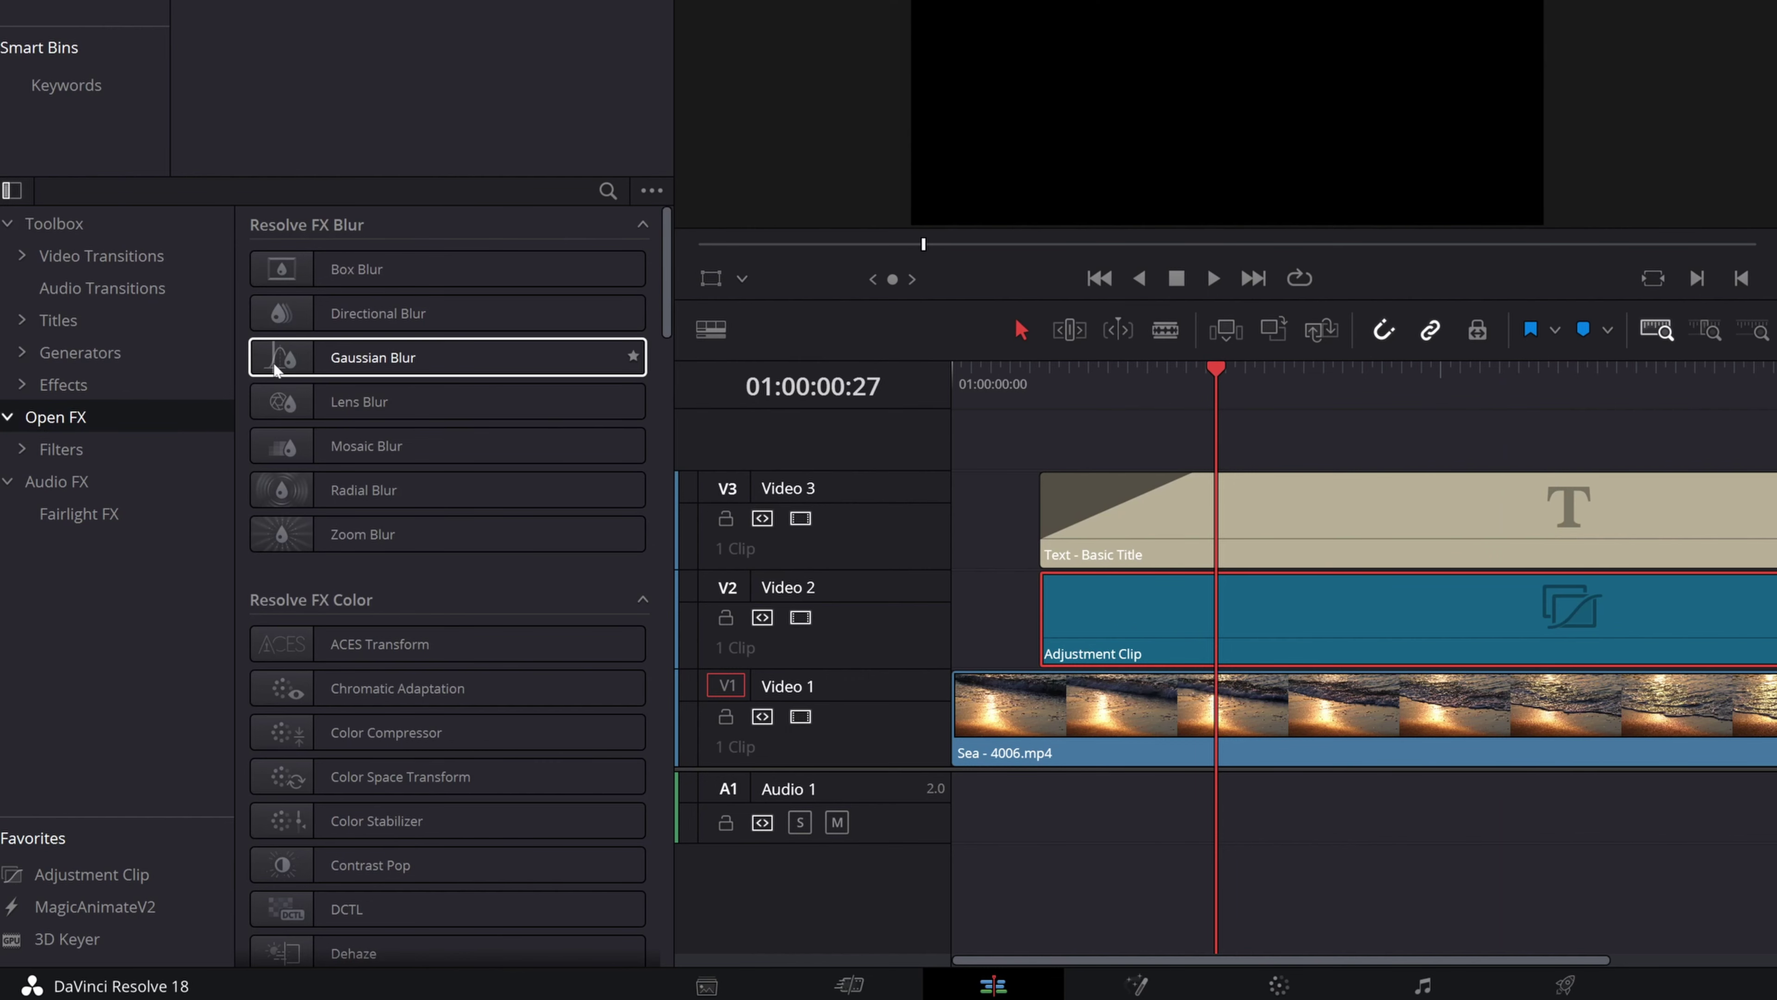
pyautogui.moveTo(276, 369); pyautogui.dragTo(1116, 632)
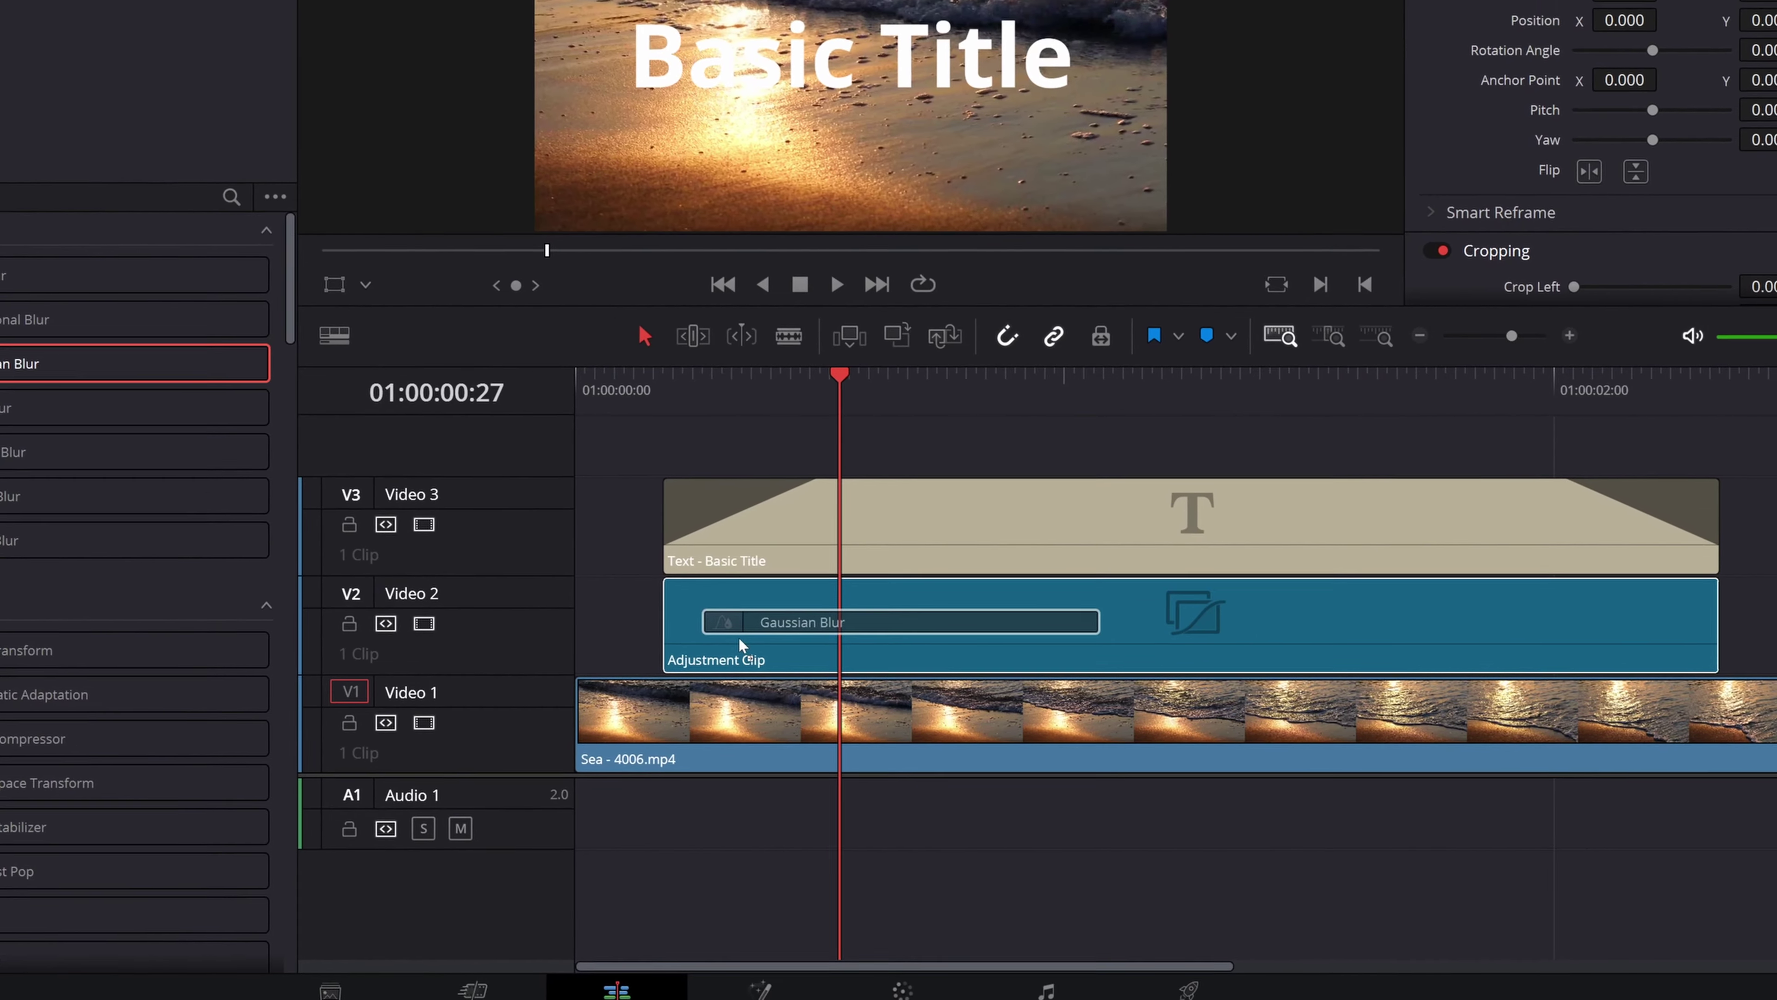
pyautogui.moveTo(738, 638); pyautogui.dragTo(701, 694)
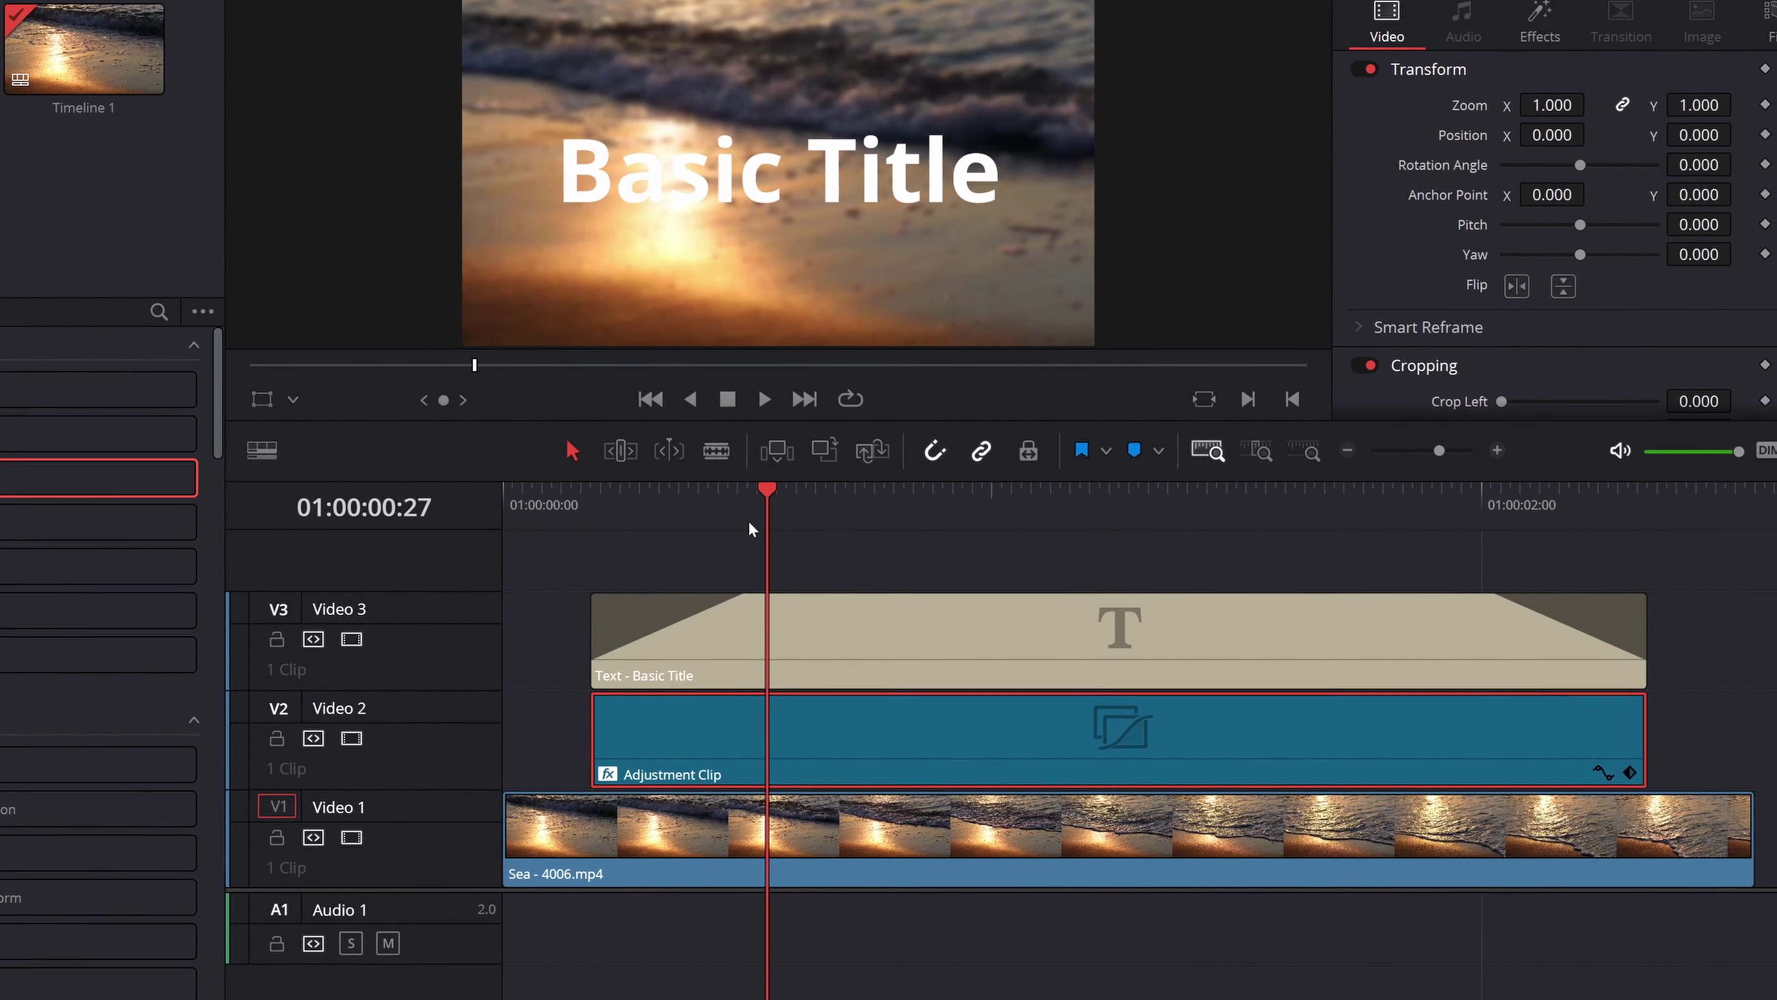
# Play back the blurred result, then reselect the adjustment clip at 01:00:00:09
pyautogui.click(588, 505)
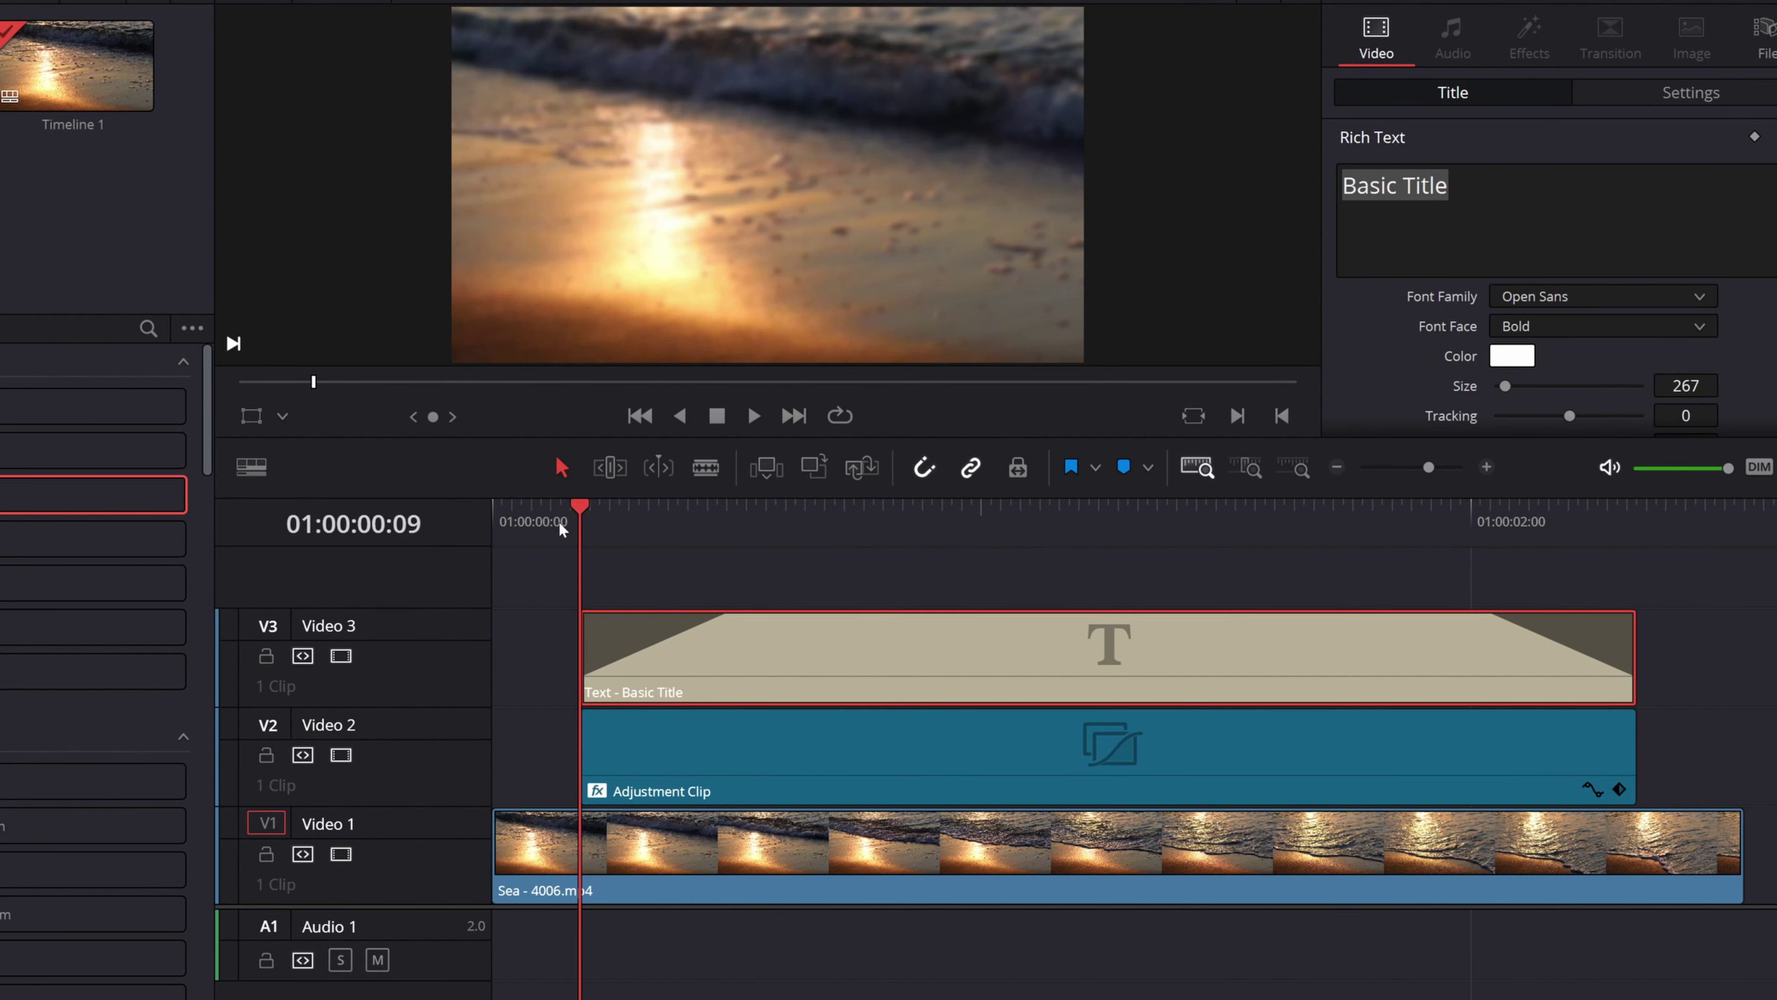
pyautogui.press('space')
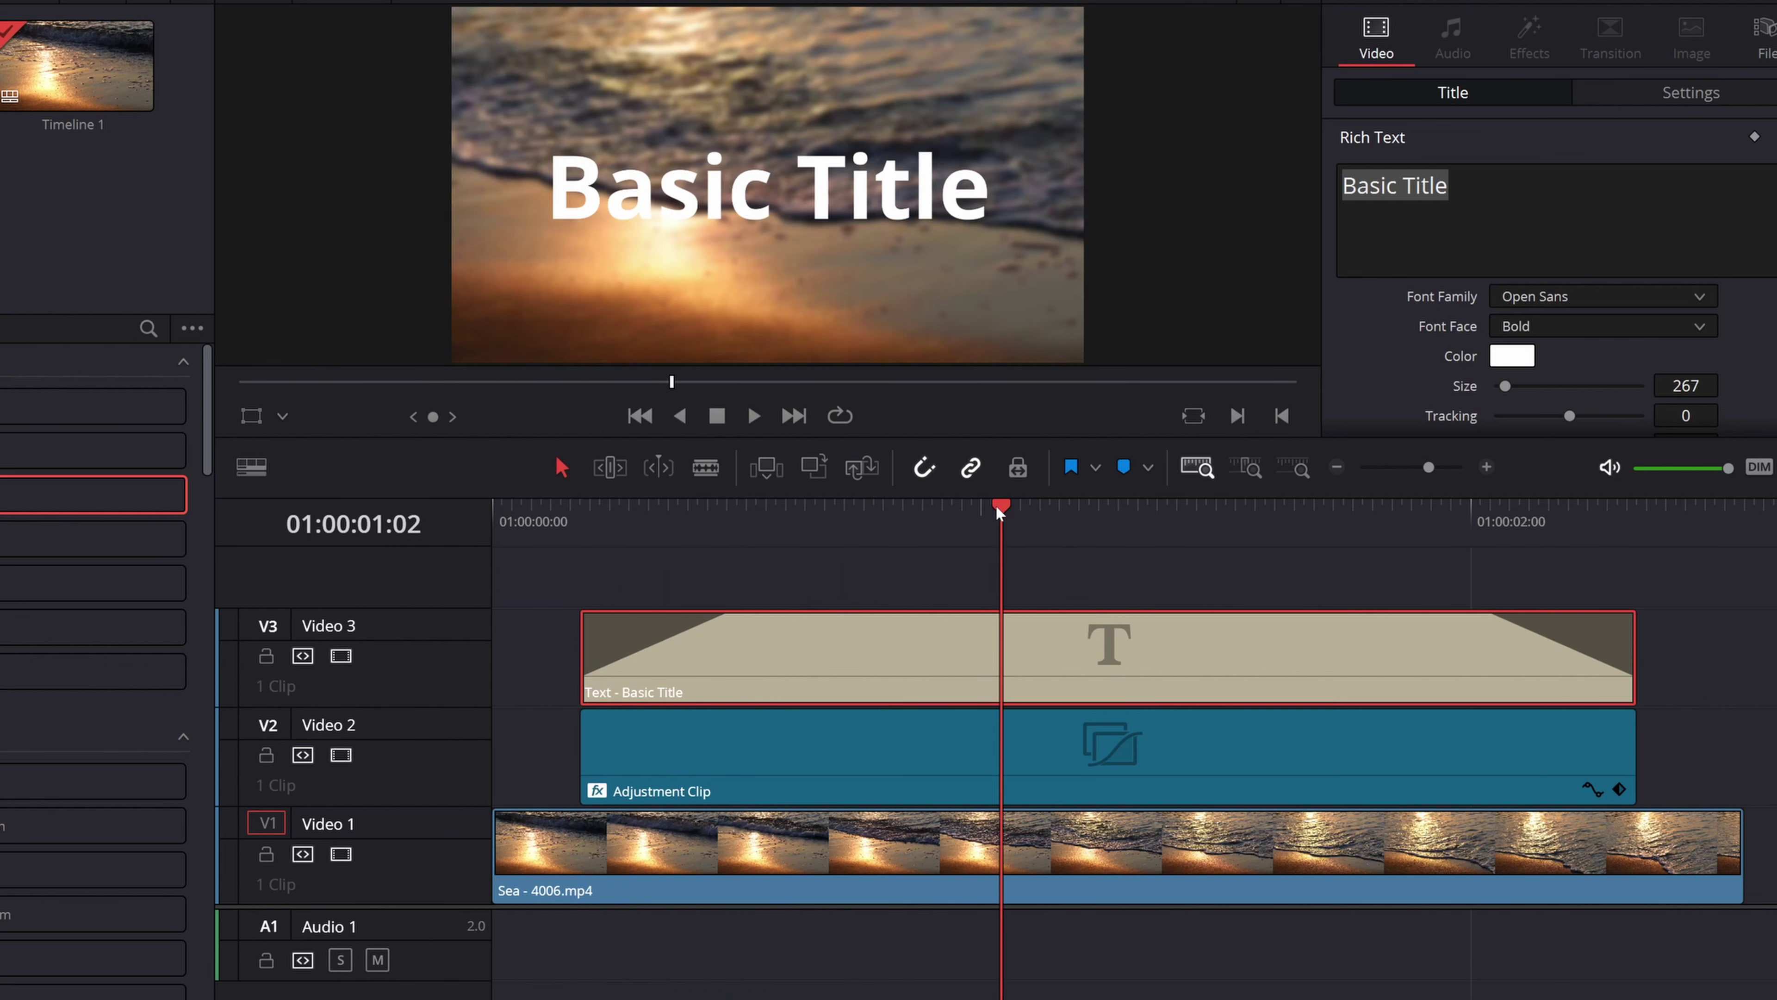
pyautogui.moveTo(997, 504); pyautogui.dragTo(532, 534)
pyautogui.press('space')
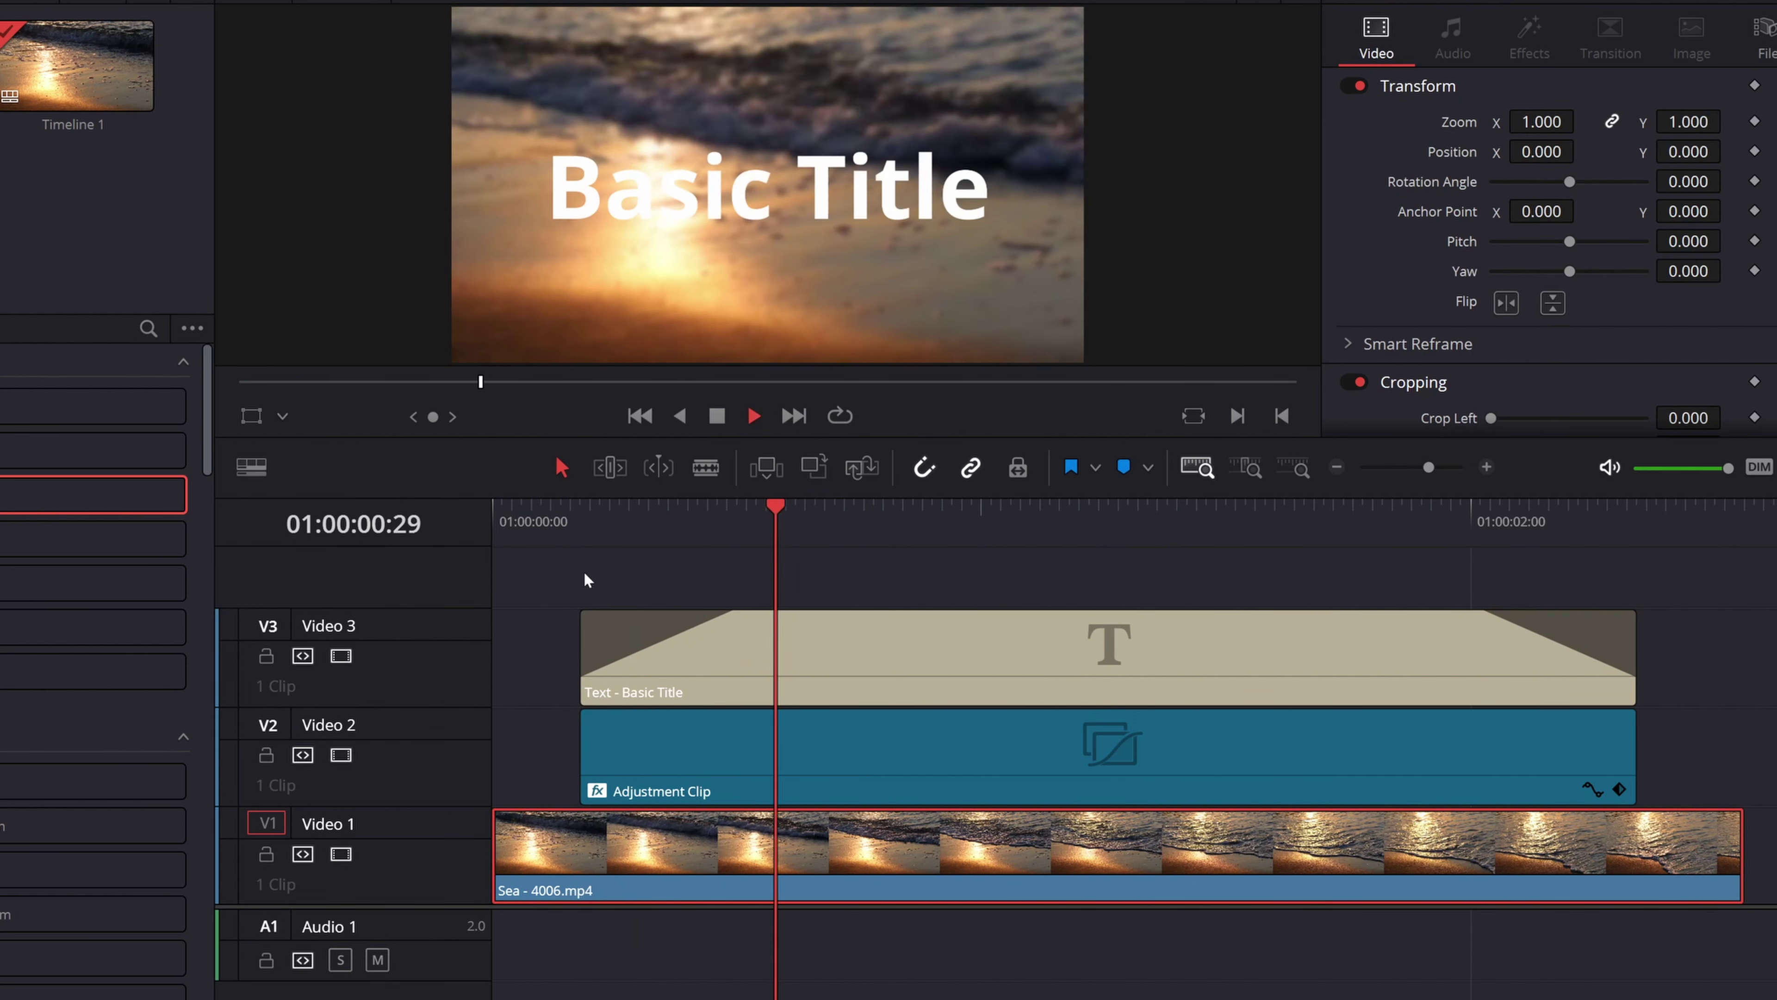
pyautogui.press('space')
pyautogui.click(696, 741)
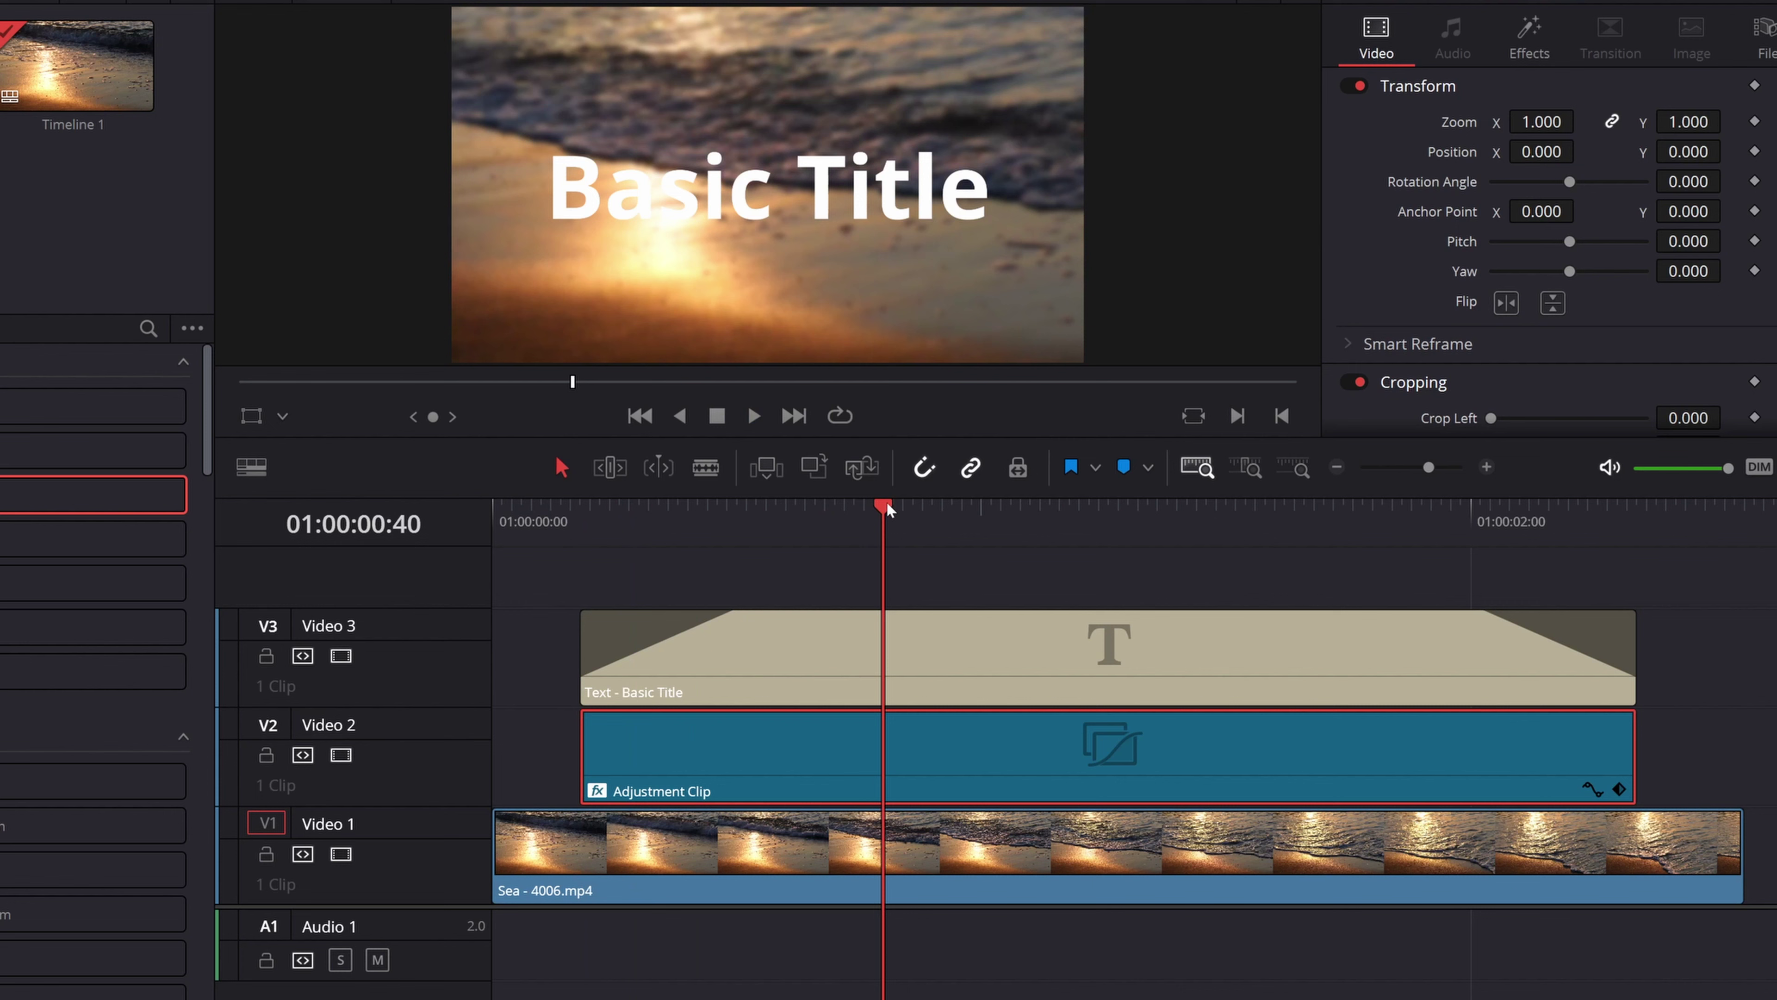
pyautogui.moveTo(885, 501); pyautogui.dragTo(581, 536)
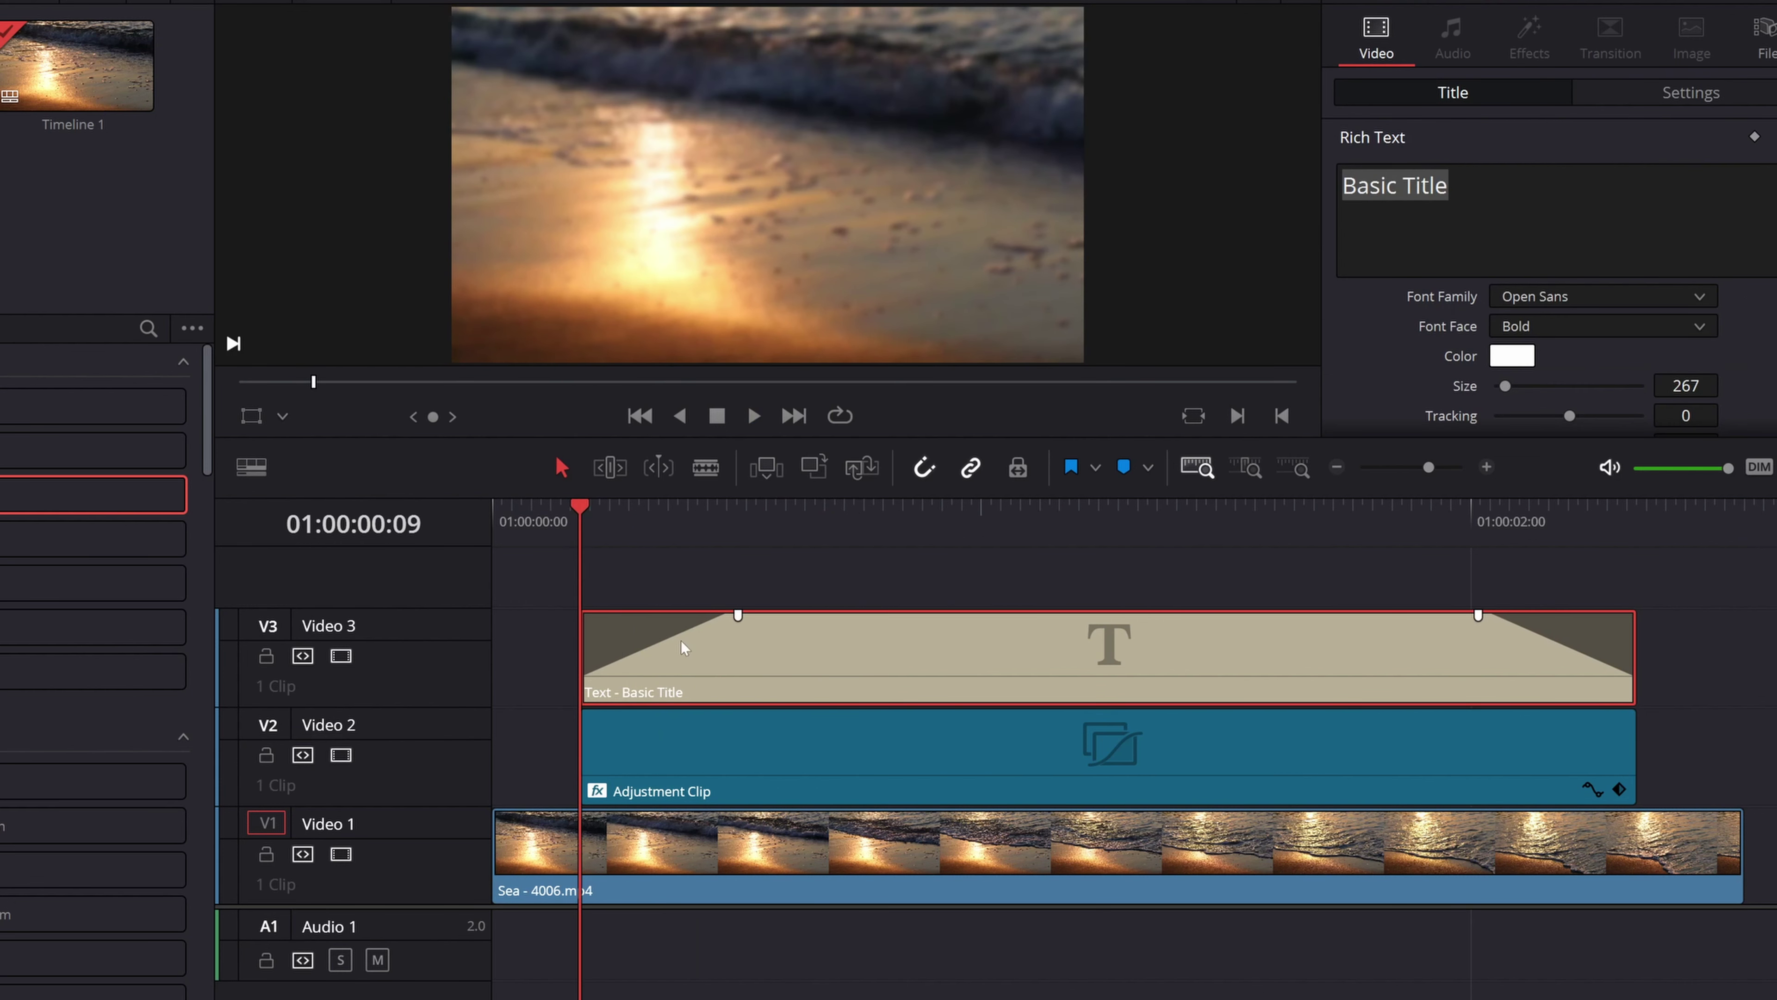
# Give the adjustment clip a 15-frame fade-in and play it back
pyautogui.click(660, 746)
pyautogui.moveTo(584, 713); pyautogui.dragTo(679, 714)
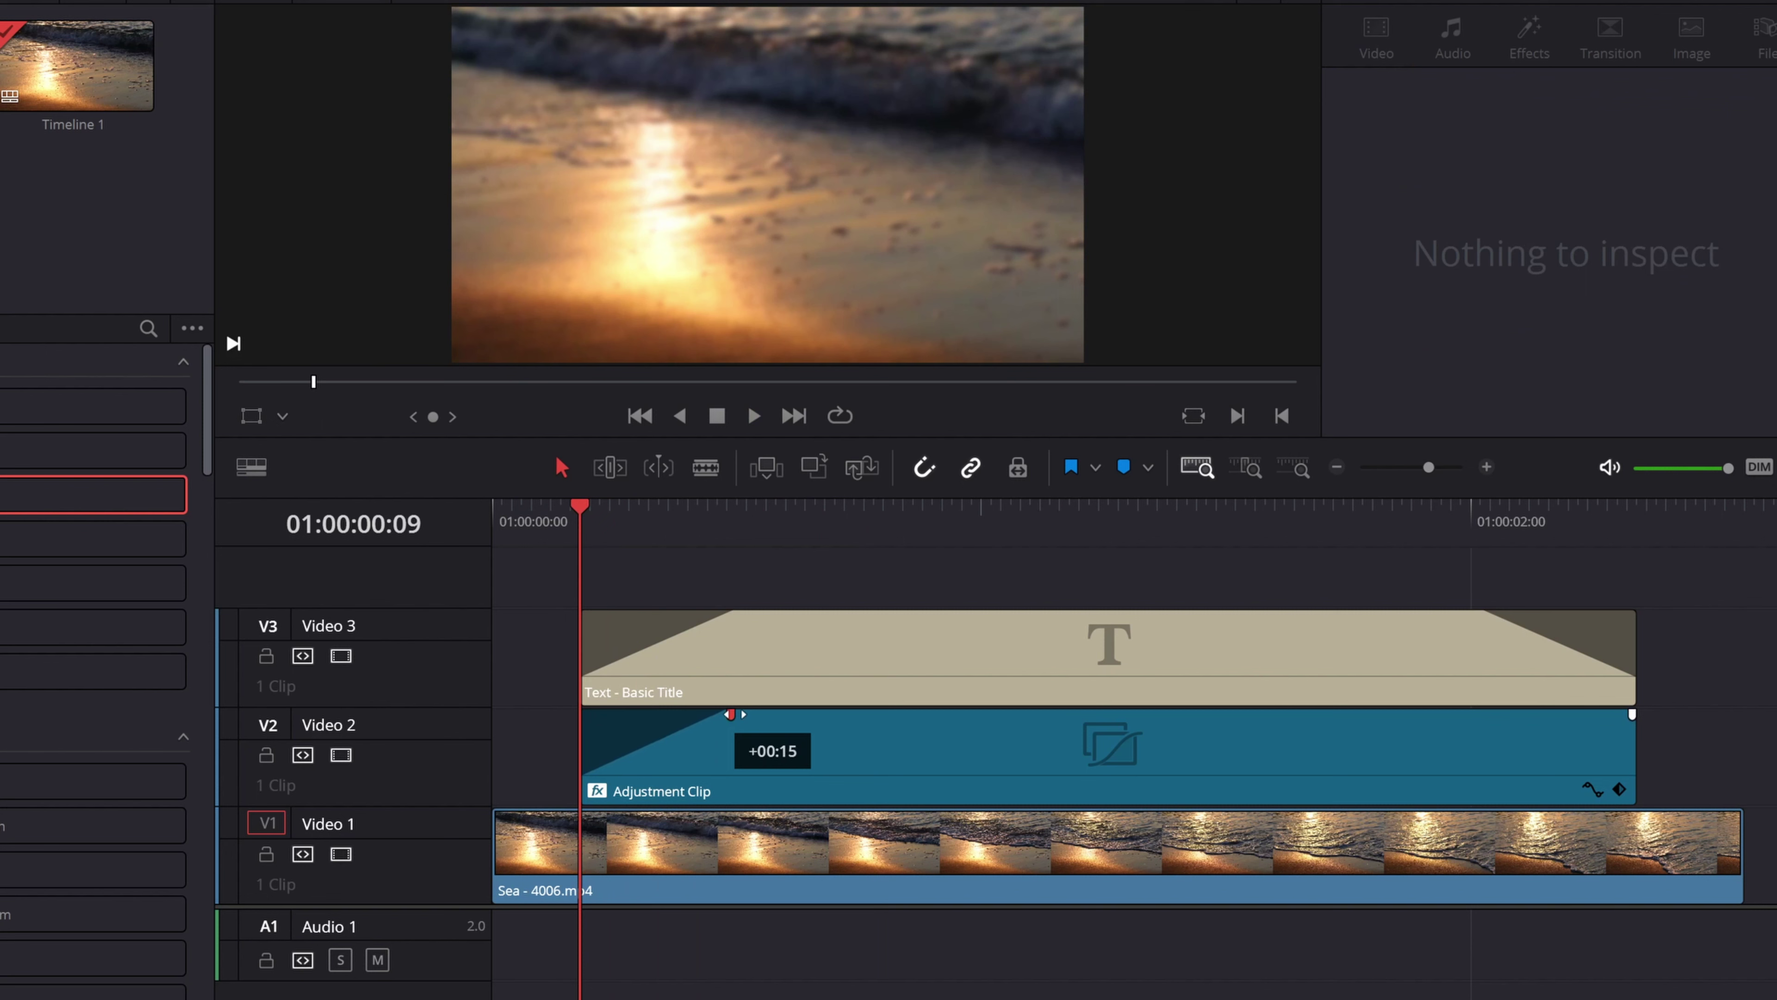
pyautogui.moveTo(730, 714); pyautogui.dragTo(724, 710)
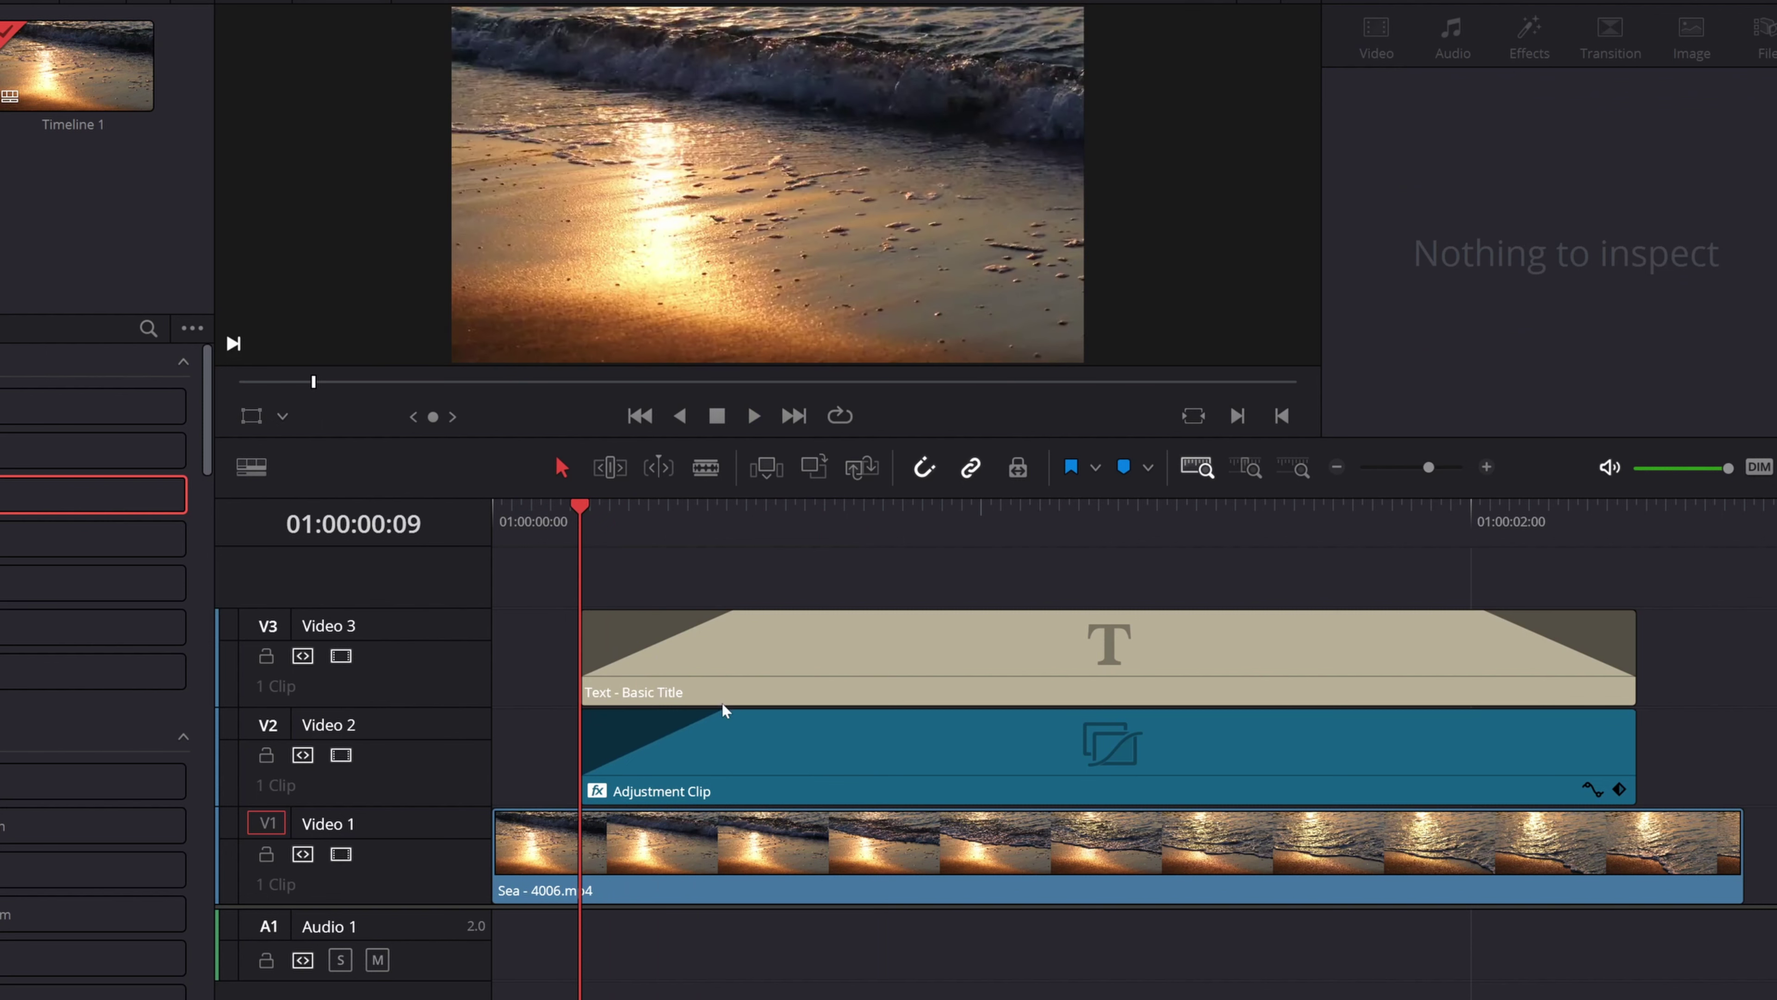
pyautogui.click(701, 673)
pyautogui.press('space')
pyautogui.press('space')
# Add a fade-out to the adjustment clip's end and preview both fades
pyautogui.click(1613, 772)
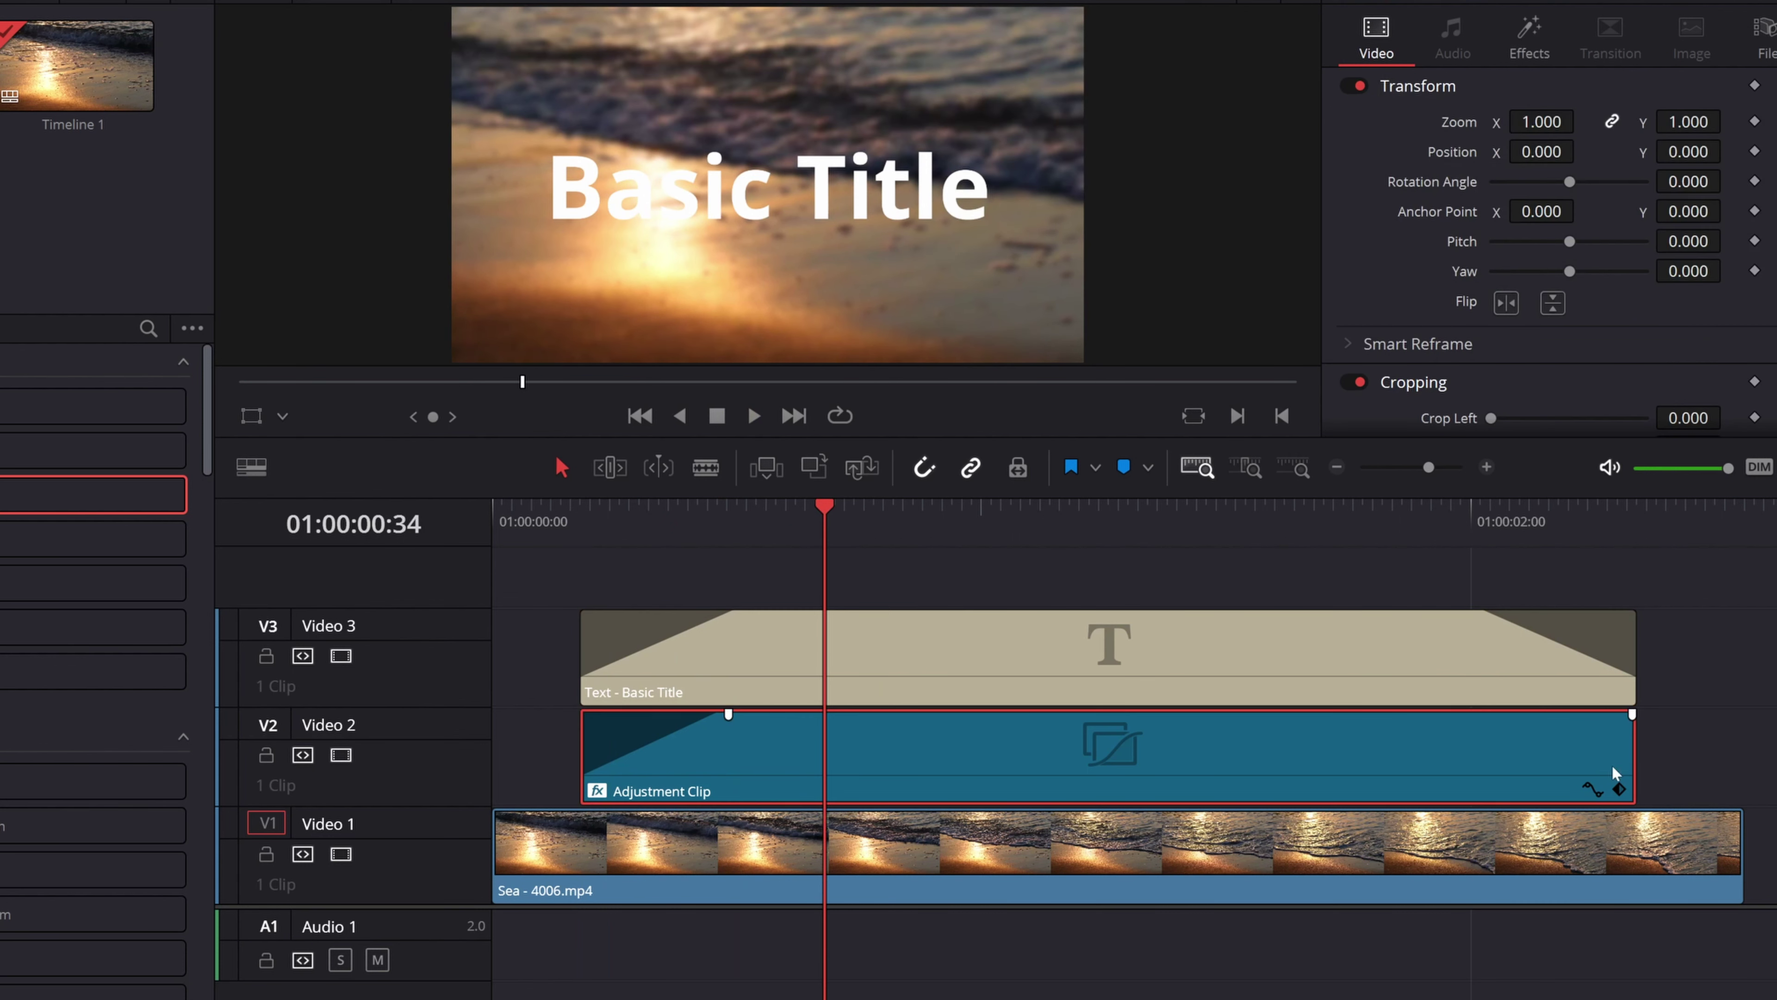
pyautogui.moveTo(1632, 718); pyautogui.dragTo(1506, 719)
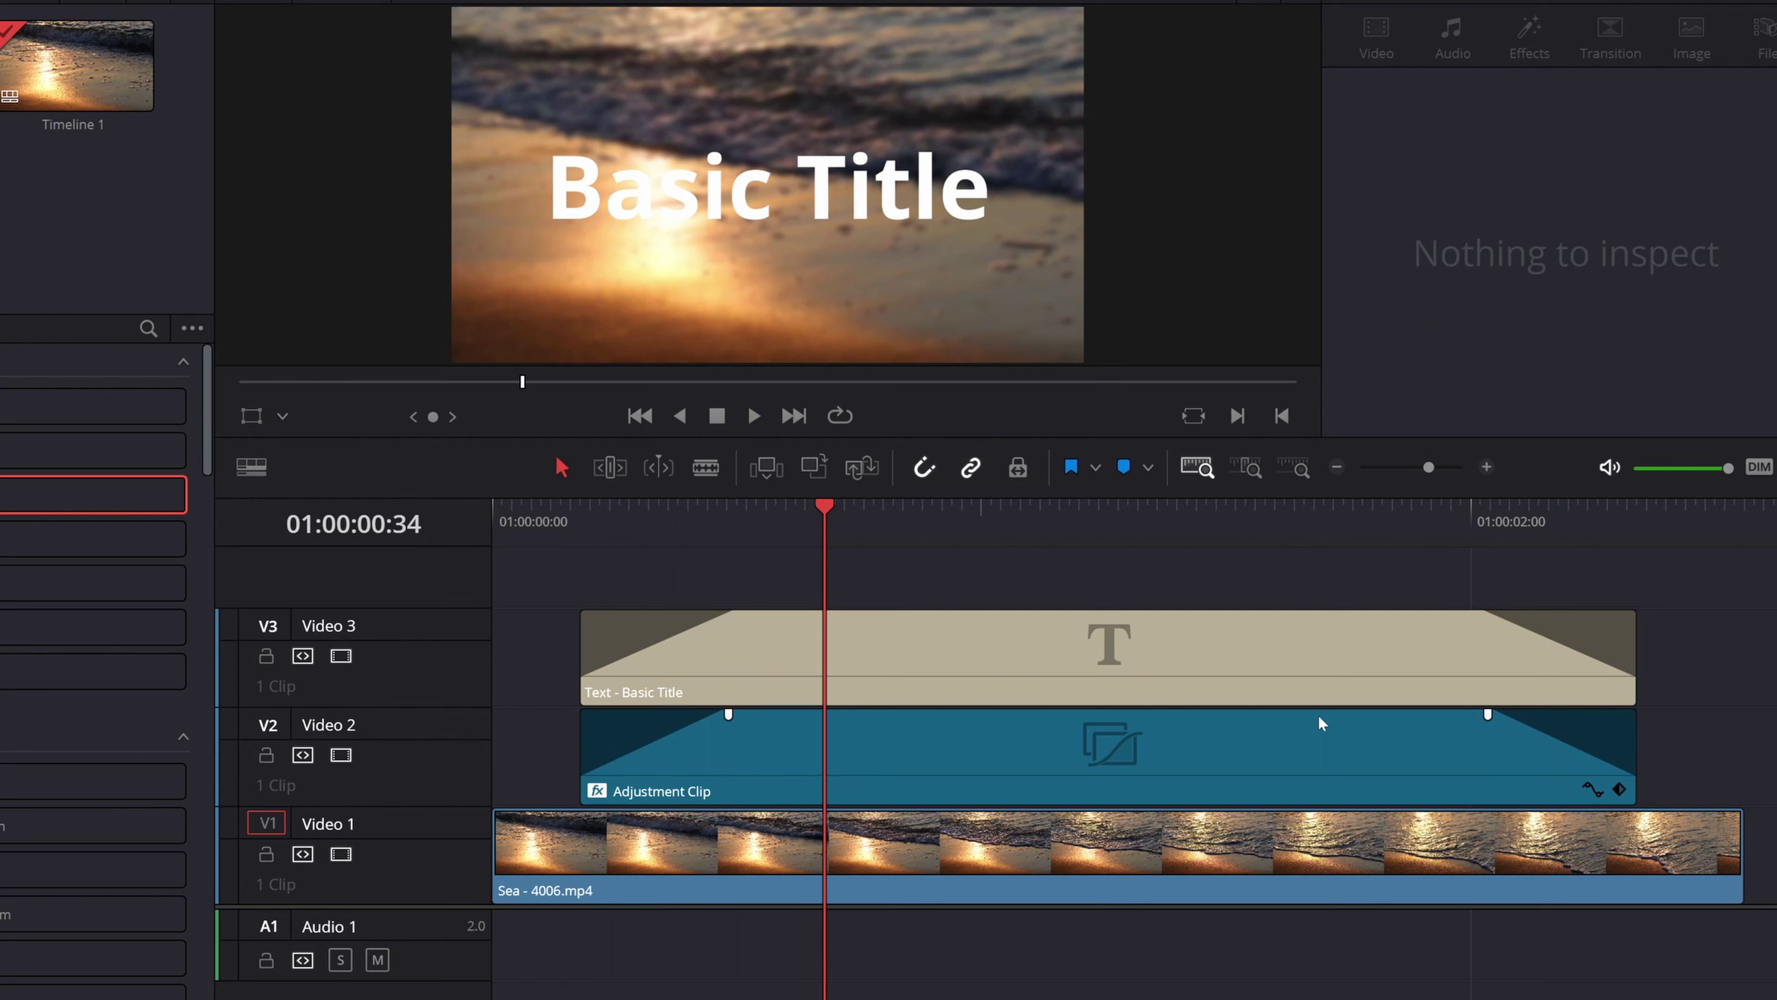
pyautogui.press('space')
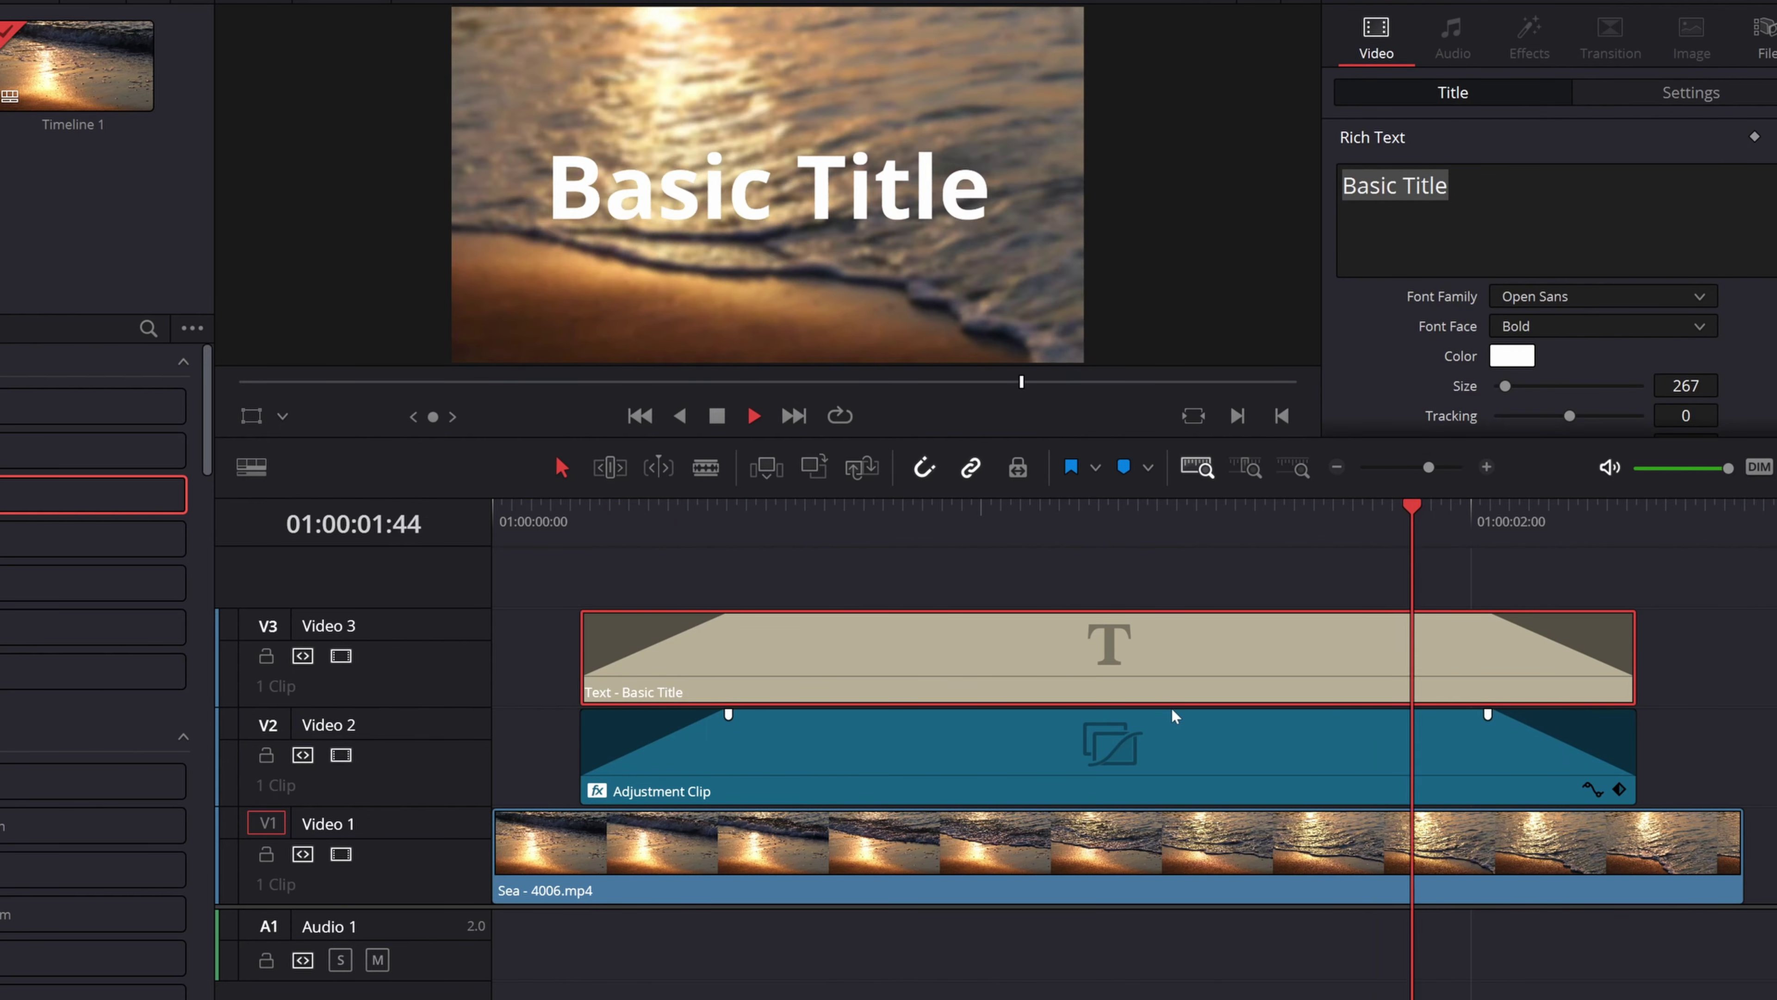
pyautogui.click(551, 510)
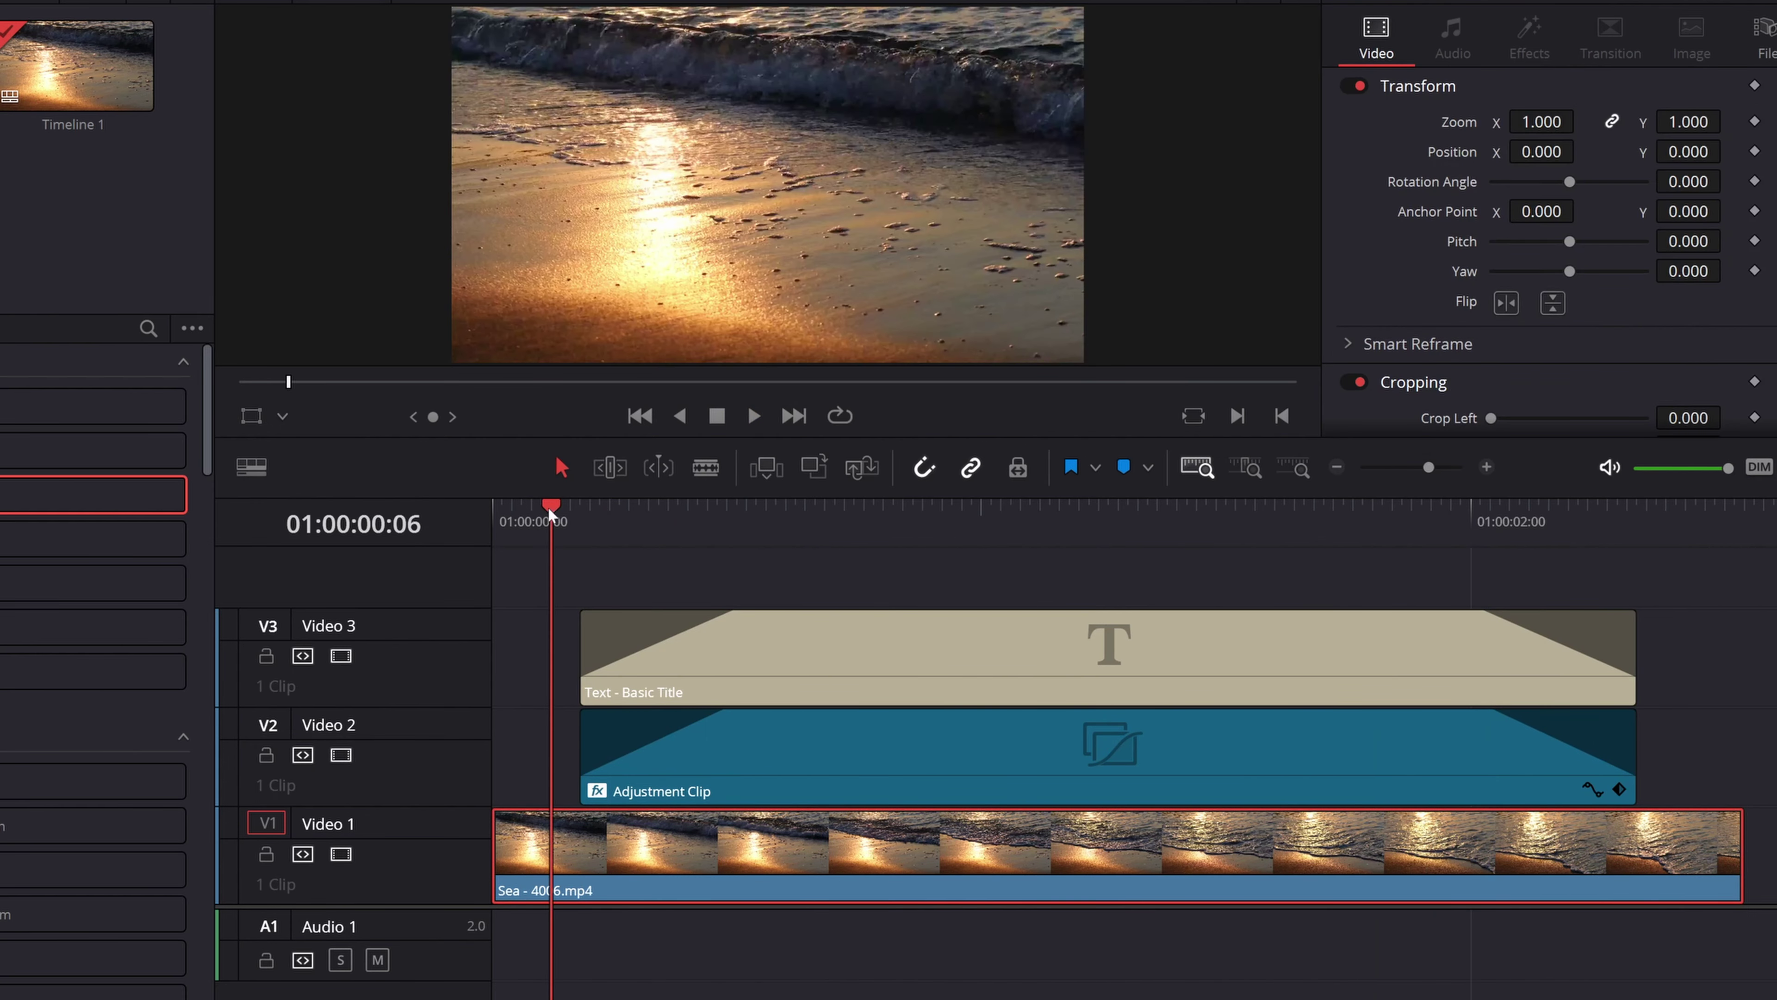
pyautogui.press('space')
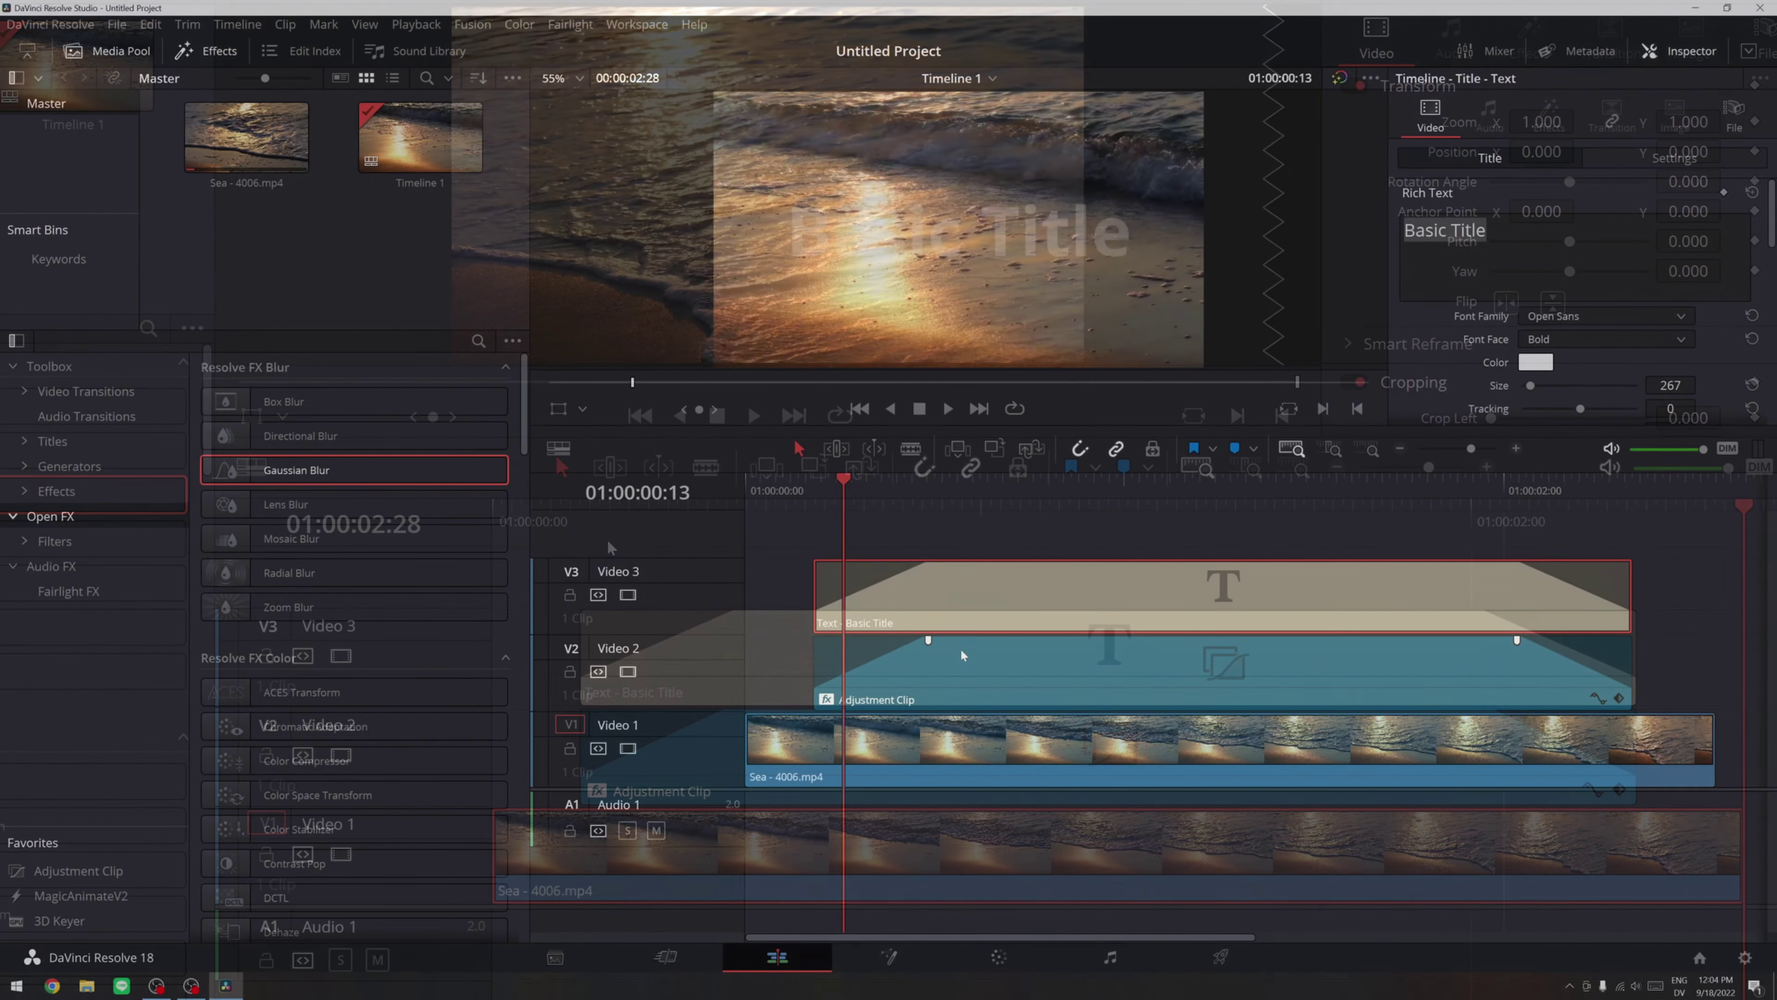
# Set the adjustment clip's Gaussian Blur horizontal and vertical strength to 0.400
pyautogui.click(961, 654)
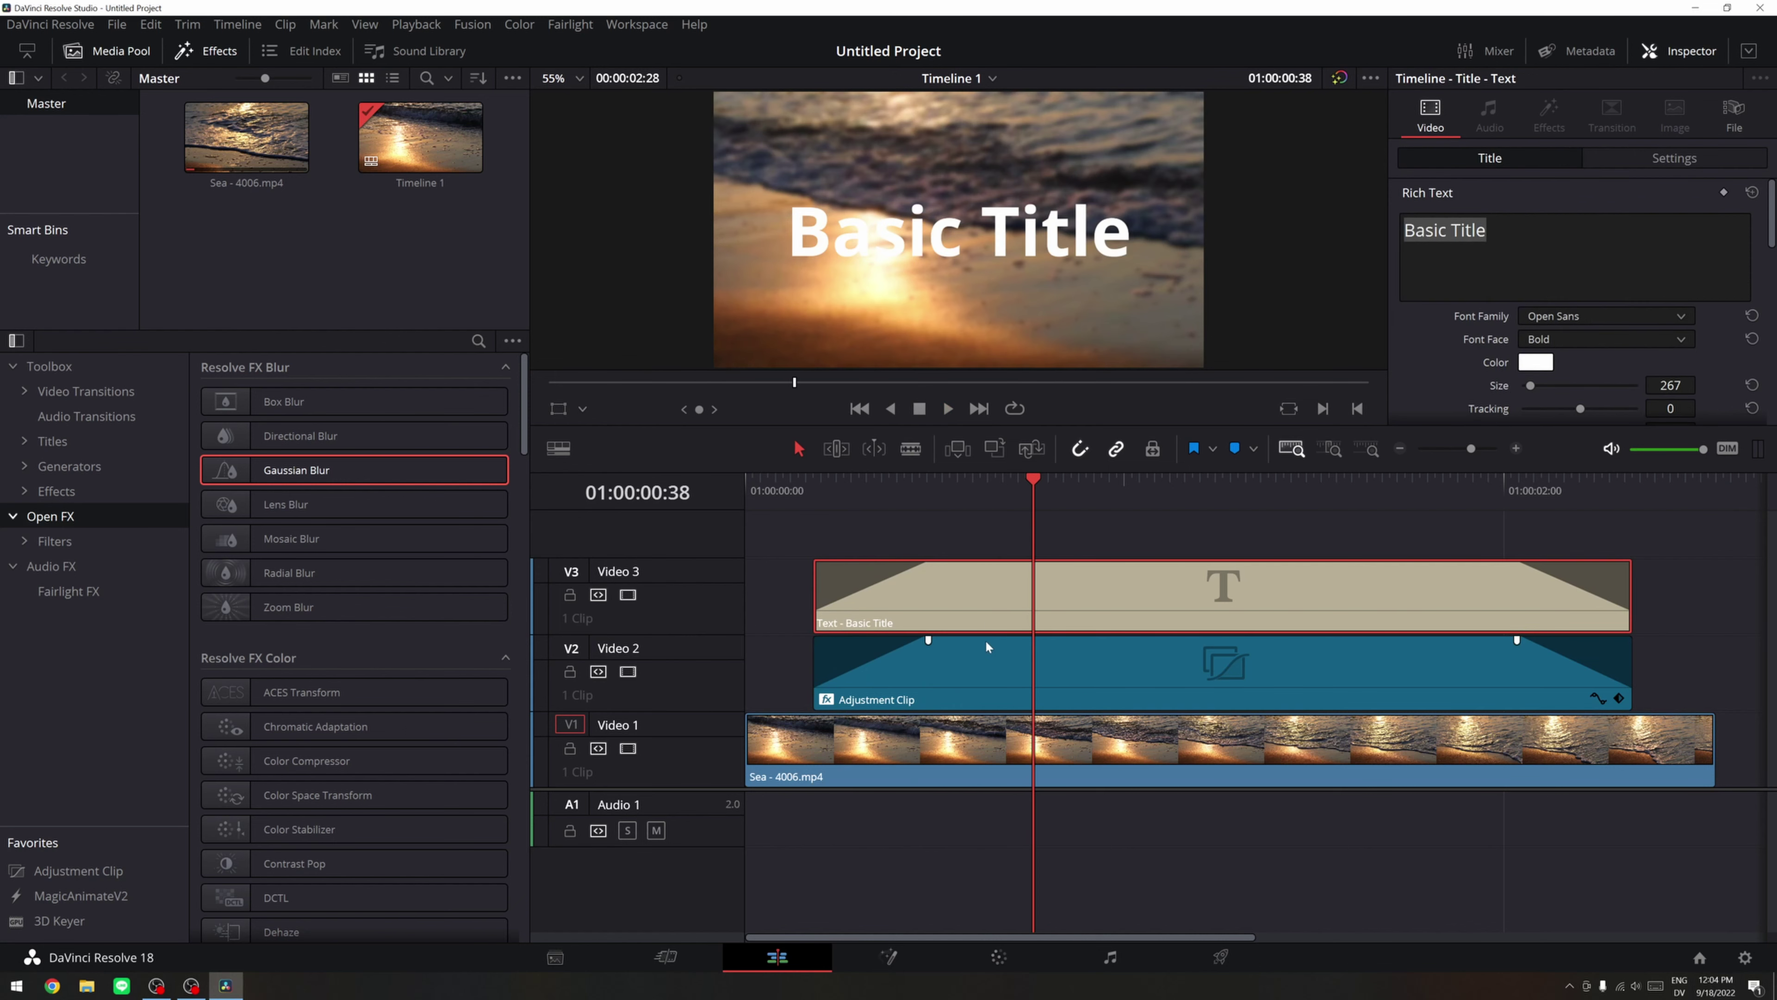
pyautogui.click(966, 659)
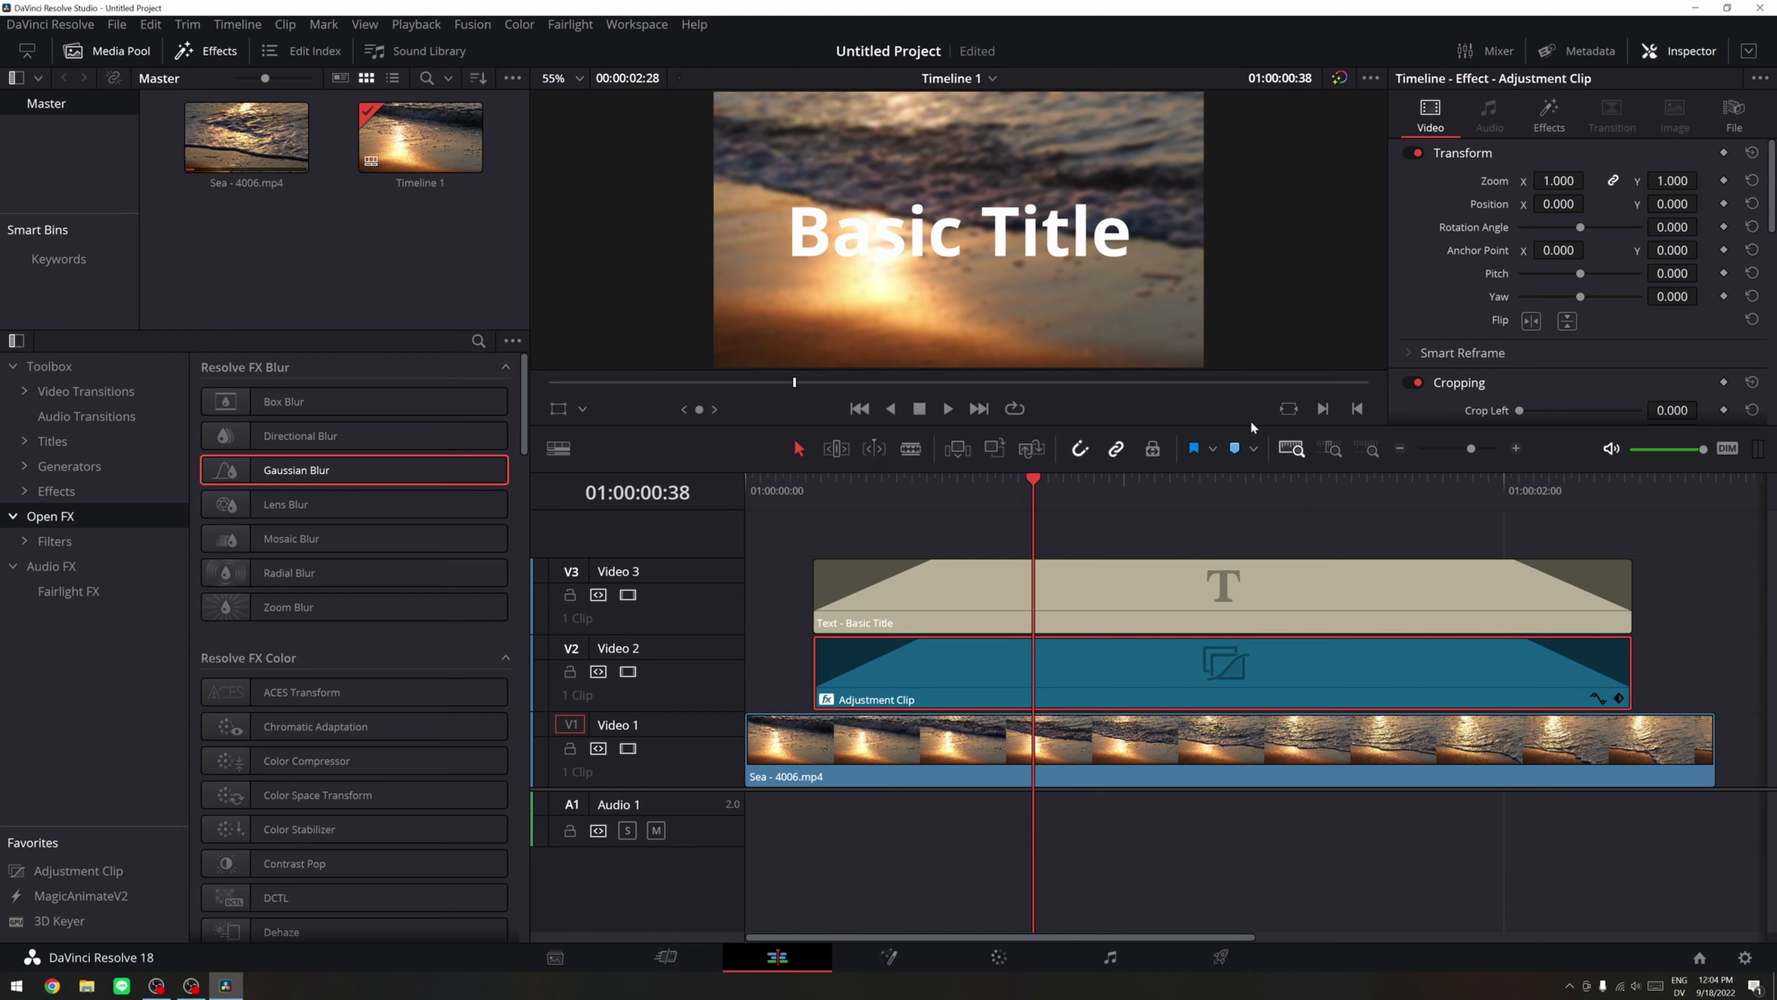
pyautogui.click(1549, 112)
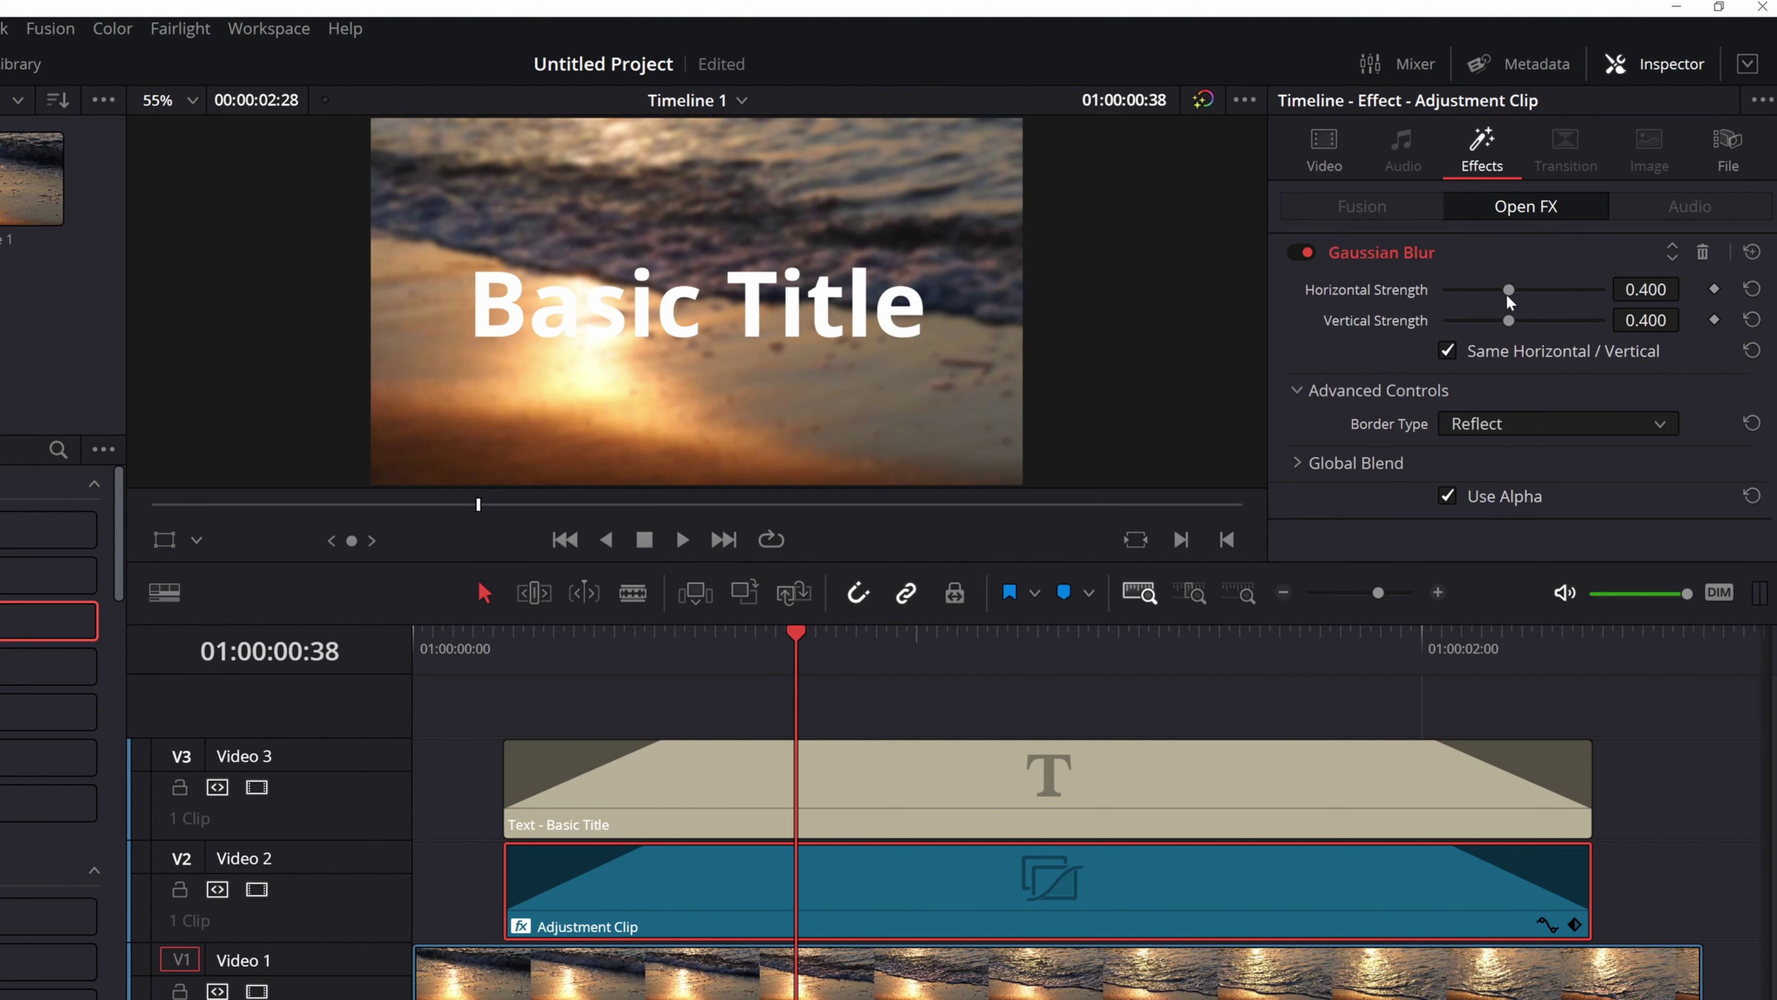
pyautogui.moveTo(1511, 294); pyautogui.dragTo(1636, 291)
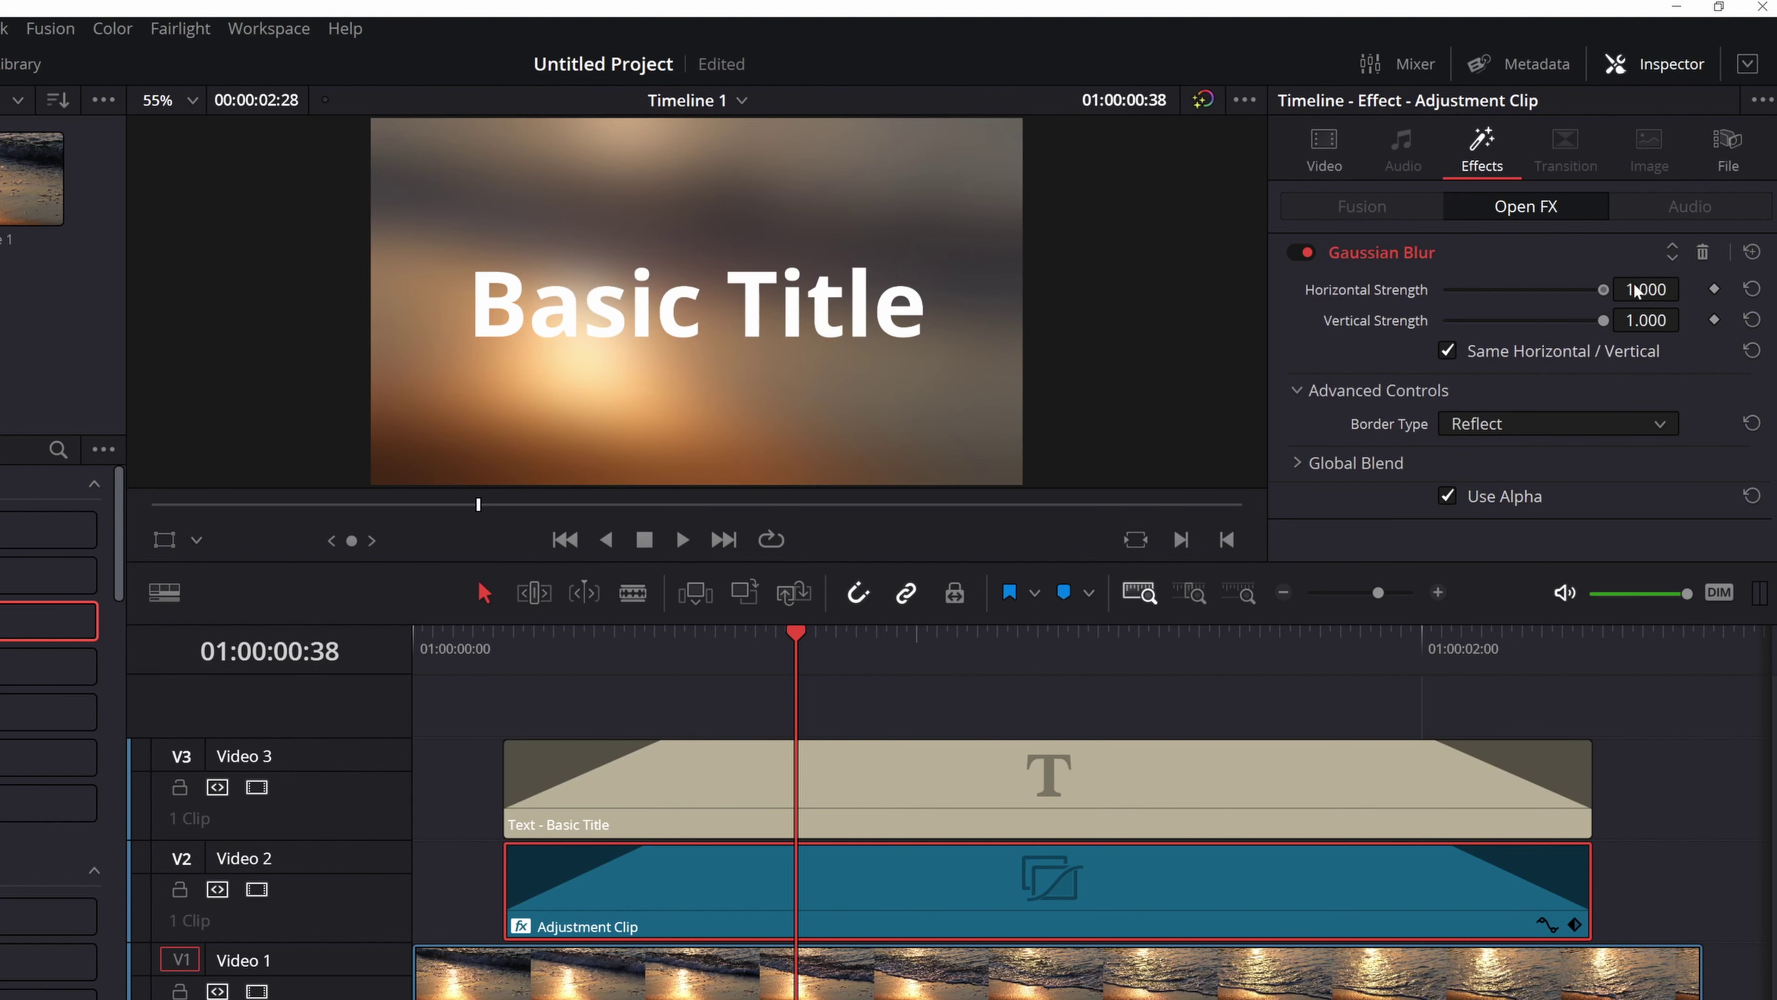
pyautogui.moveTo(1357, 296); pyautogui.dragTo(1355, 303)
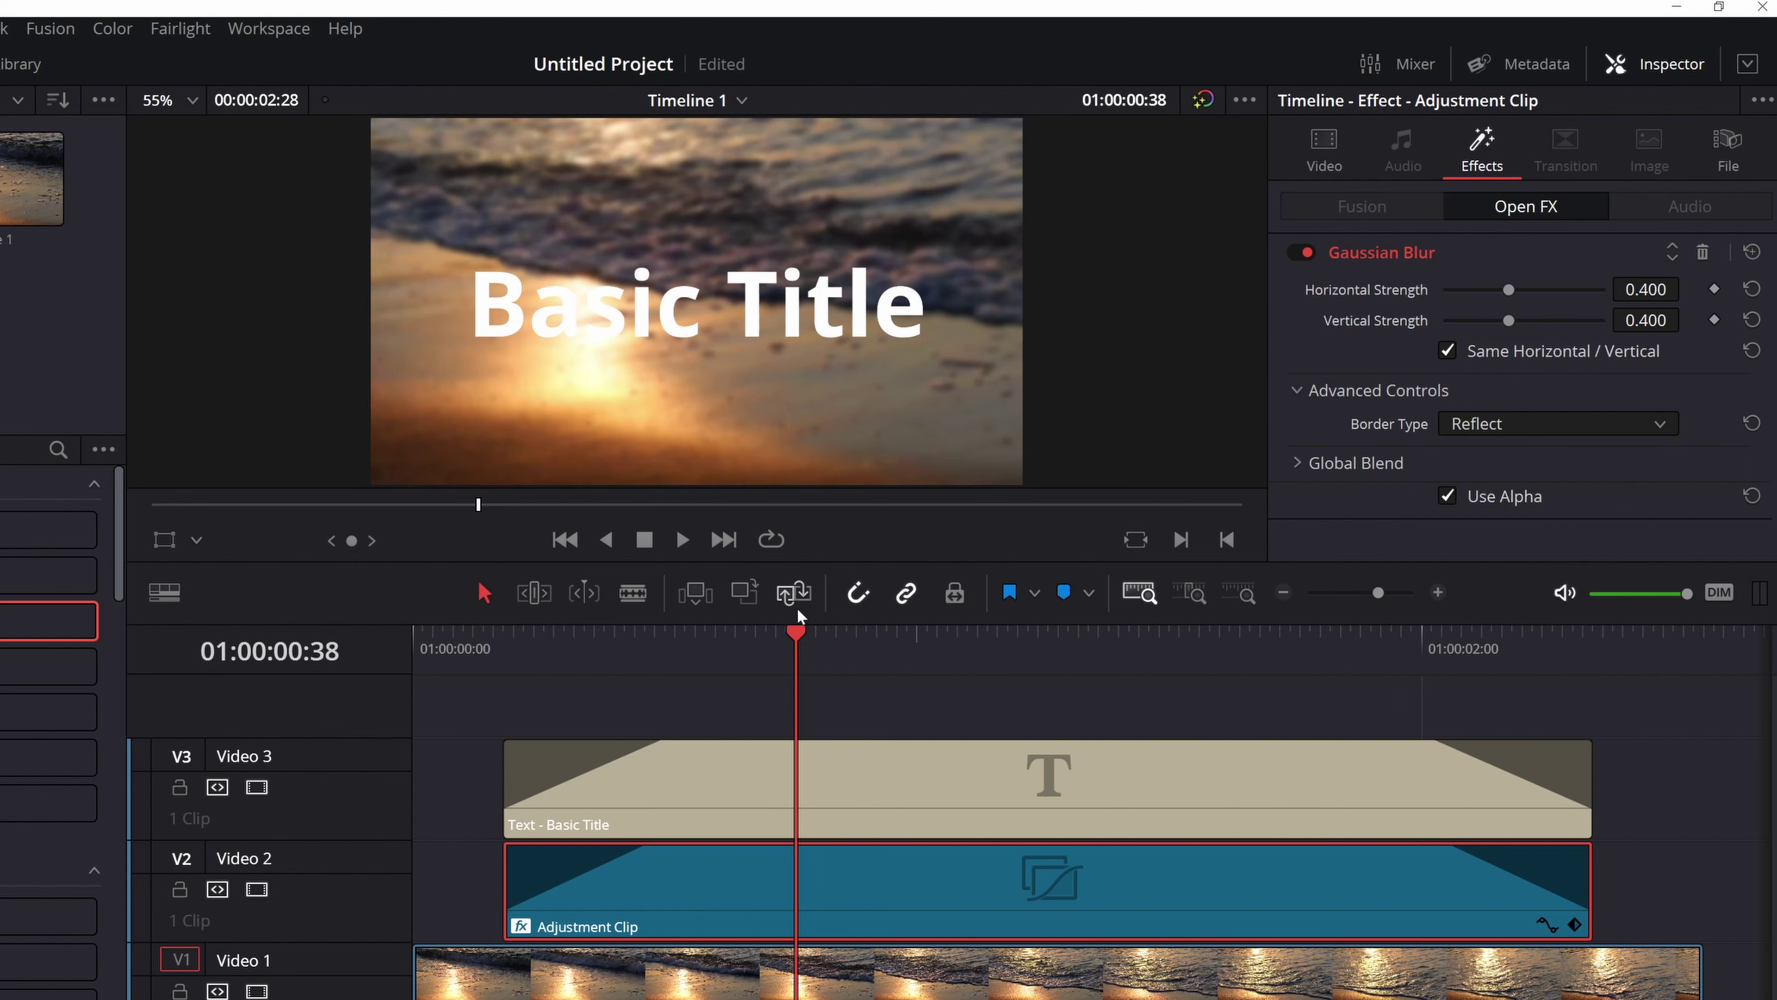
pyautogui.moveTo(795, 636); pyautogui.dragTo(456, 648)
pyautogui.press('space')
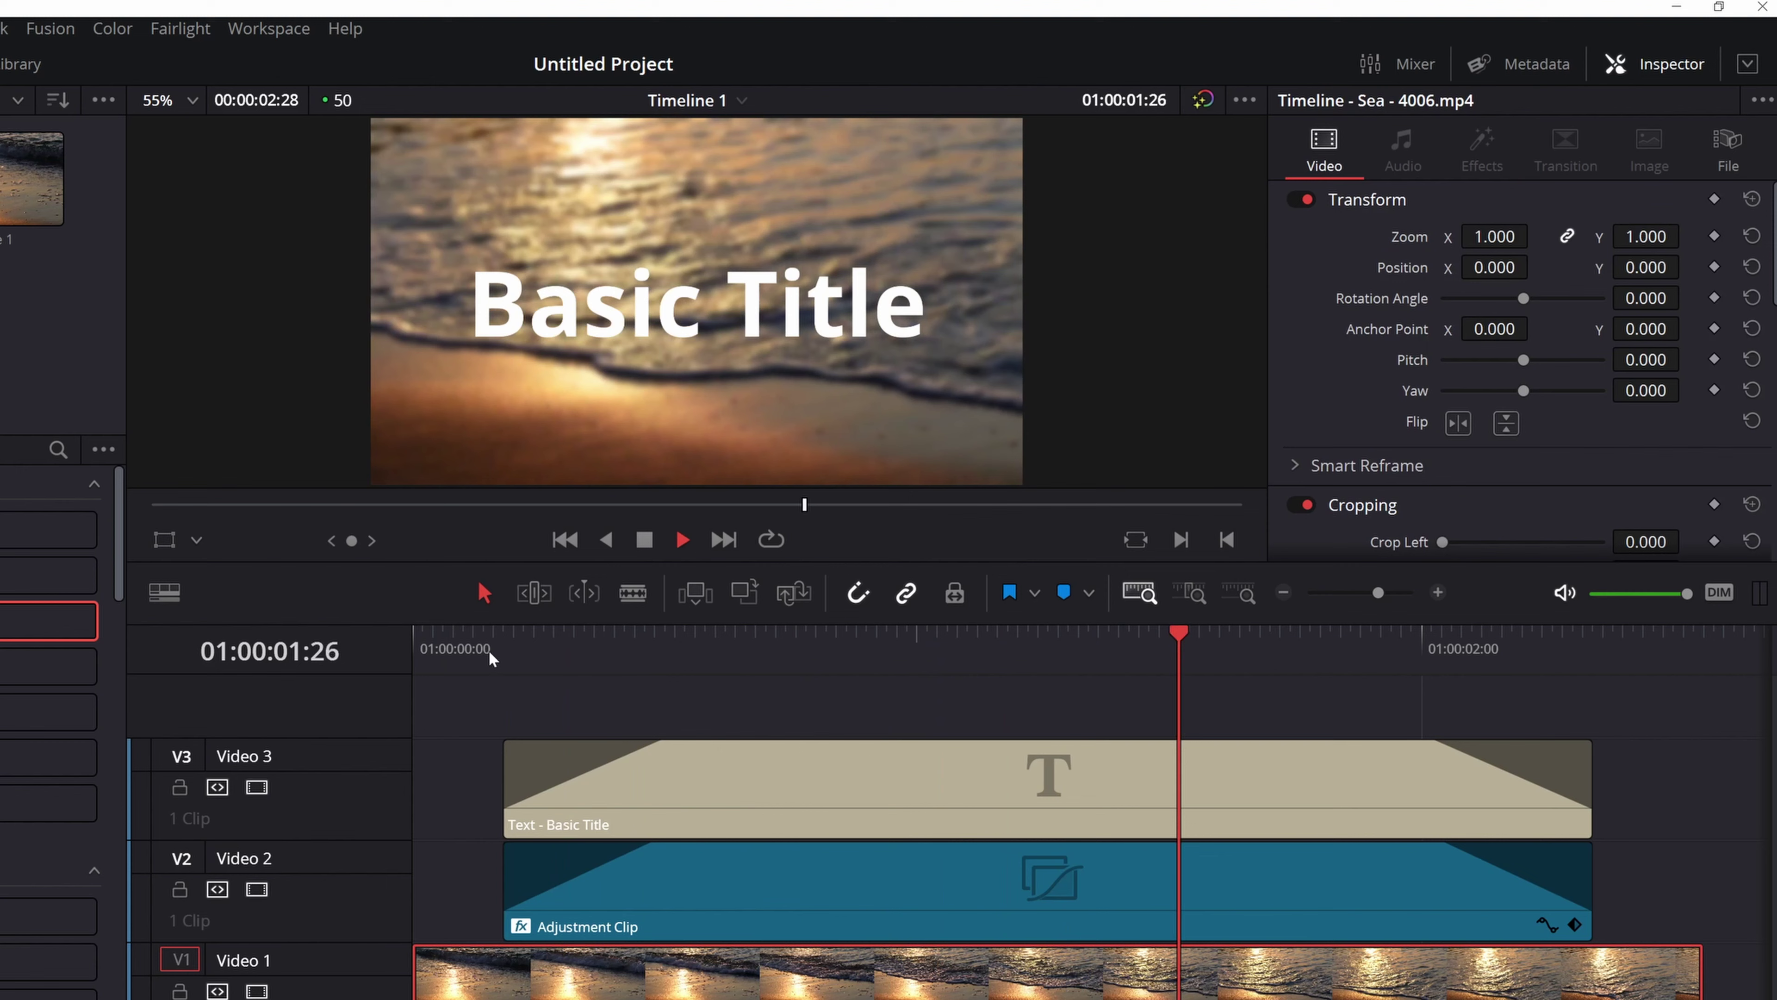
pyautogui.press('space')
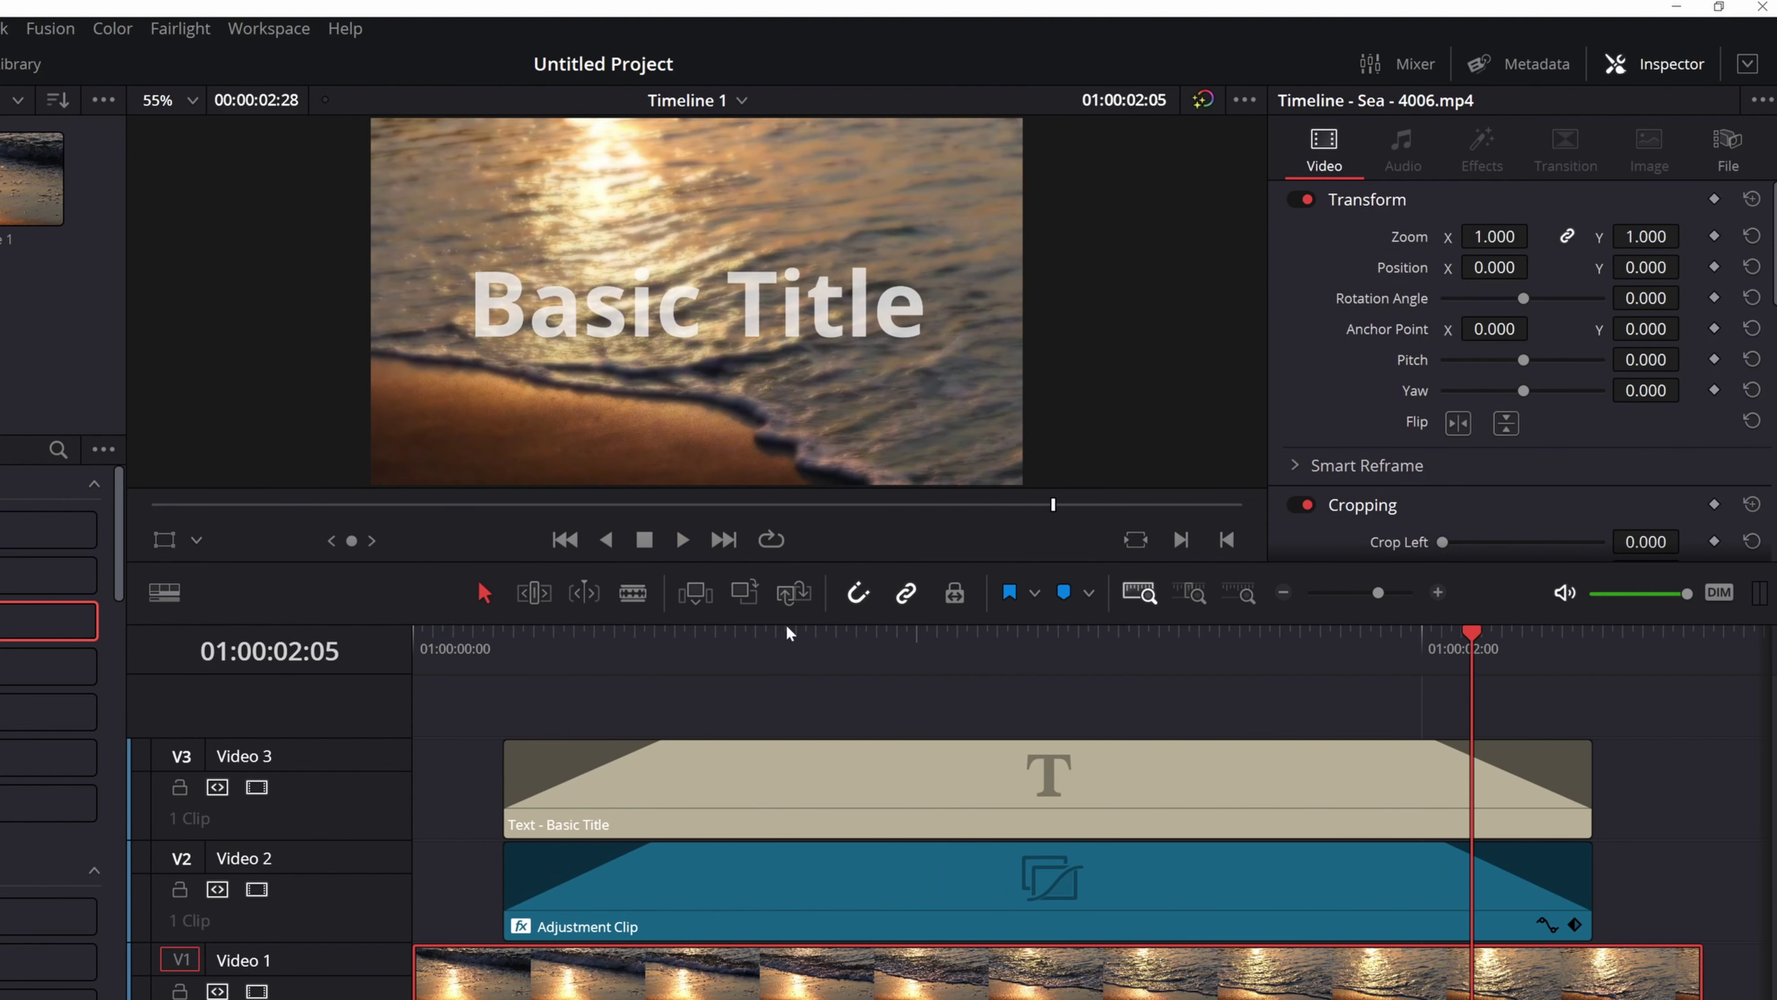